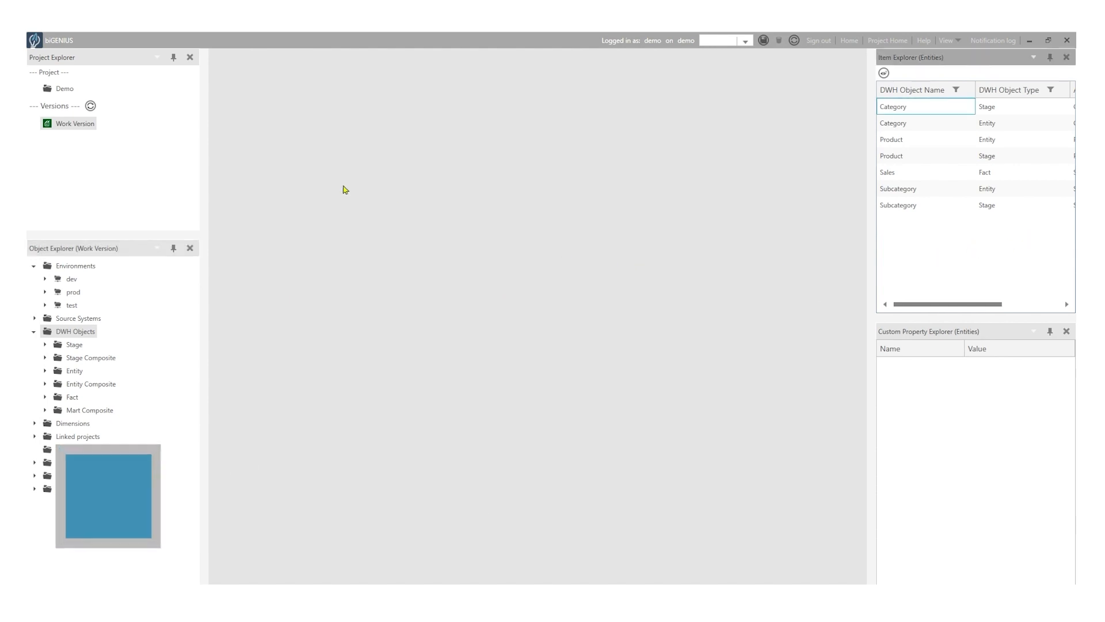
Review the actions available for the Work Version without choosing any of them
left_click(146, 145)
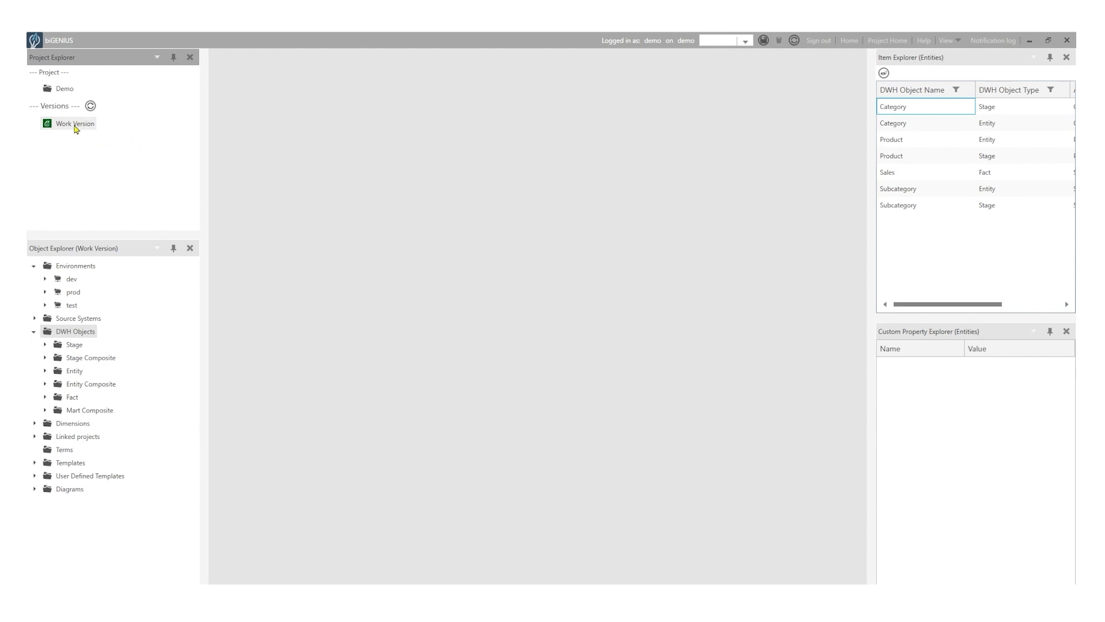
right_click(75, 126)
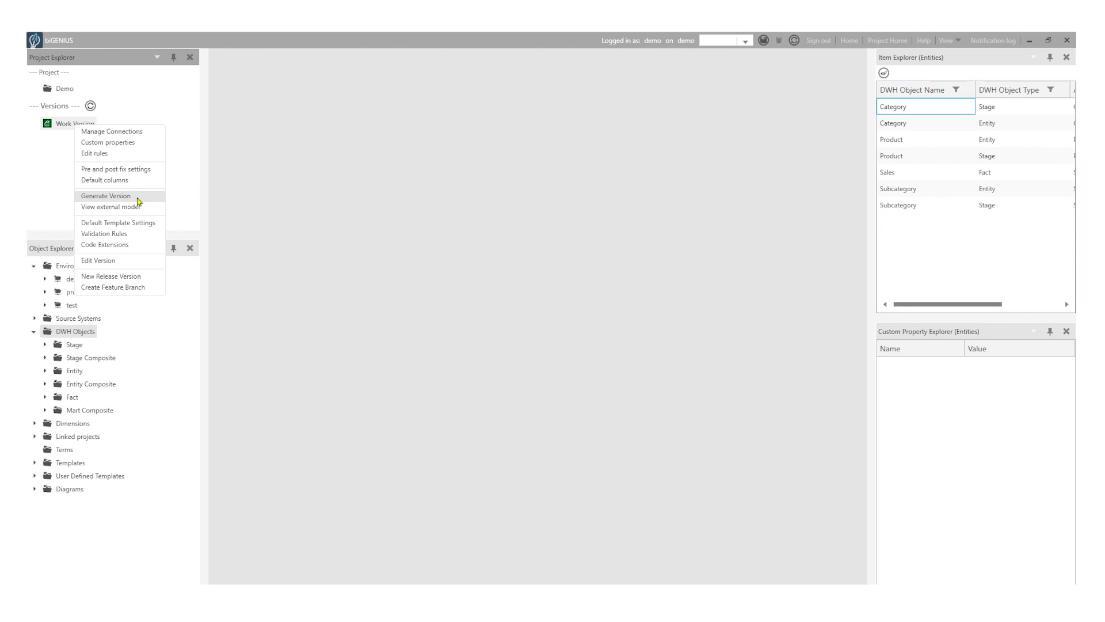
left_click(160, 375)
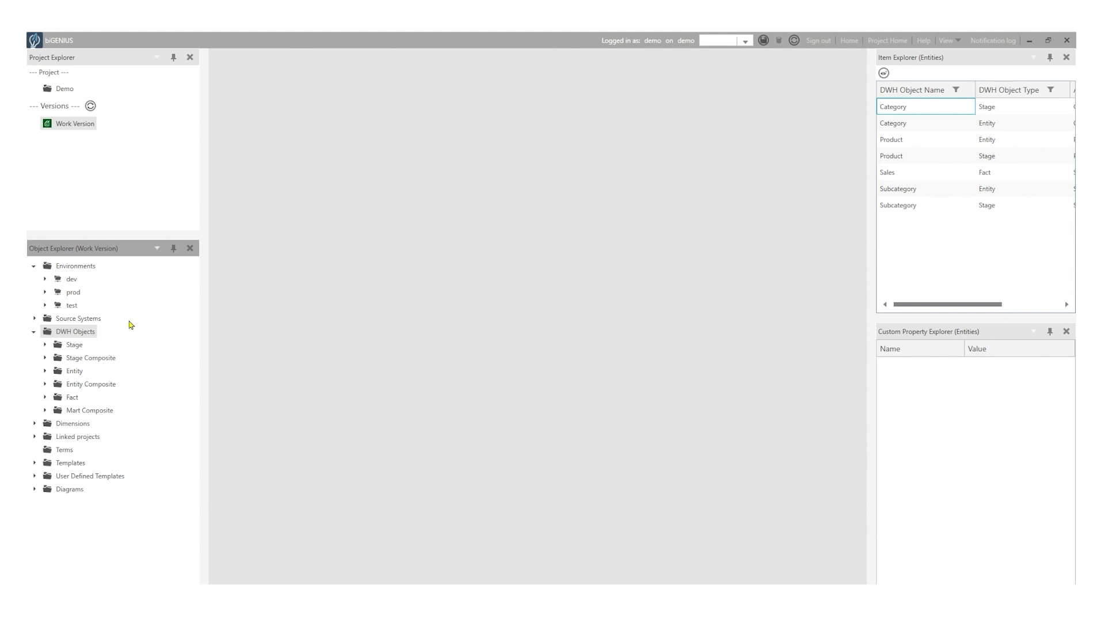
Browse the Environments, Source Systems and DWH Objects folders, and list the DWH objects of type Entity
left_click(78, 267)
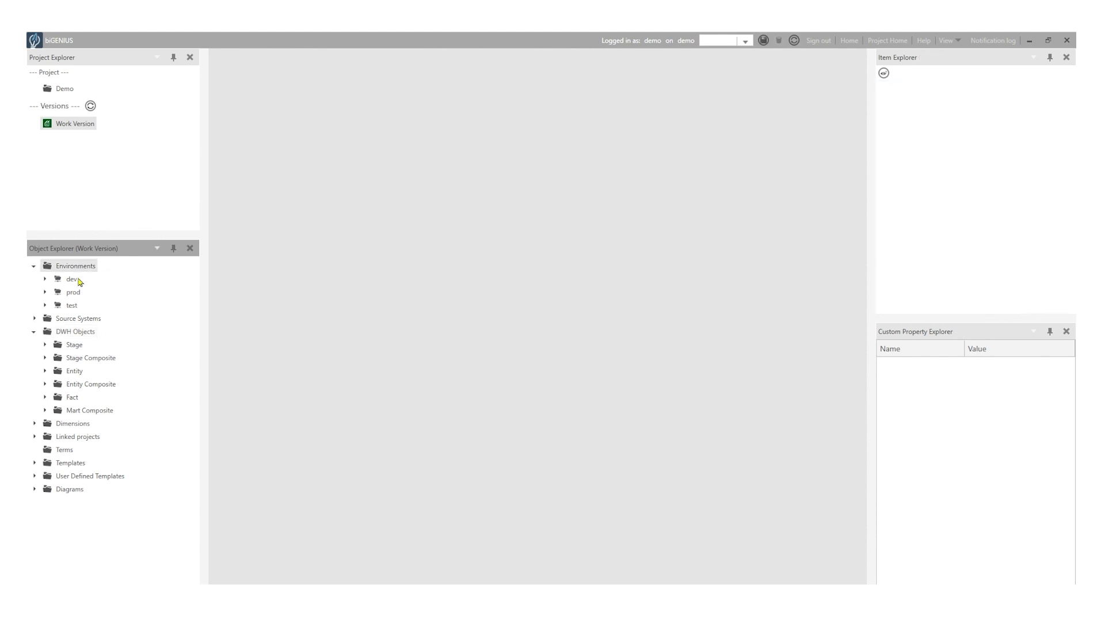
left_click(75, 319)
left_click(72, 336)
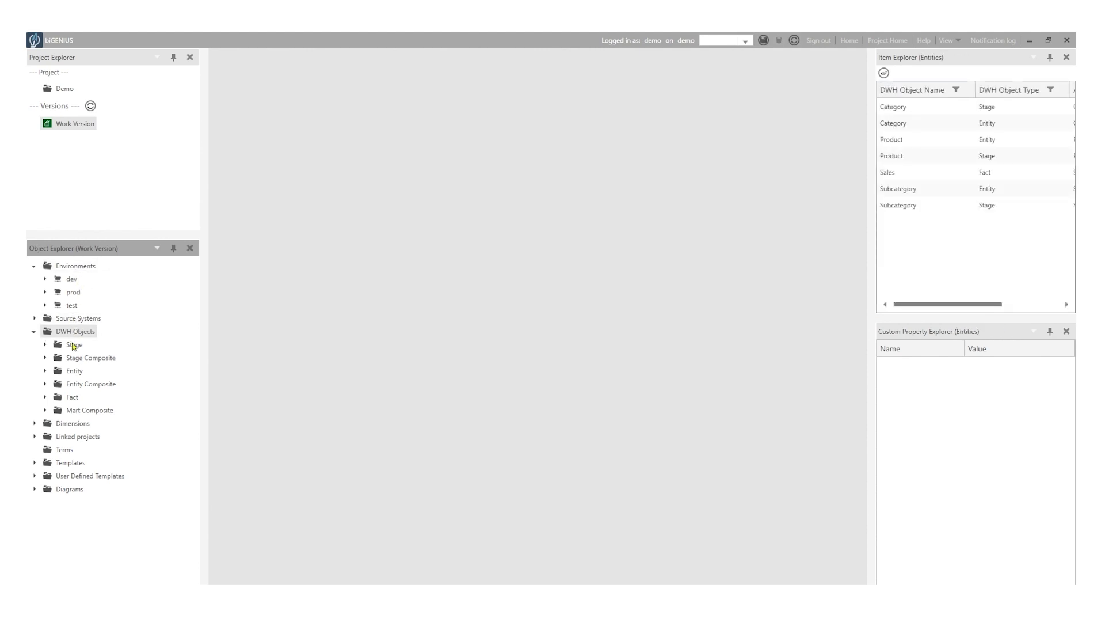
left_click(73, 371)
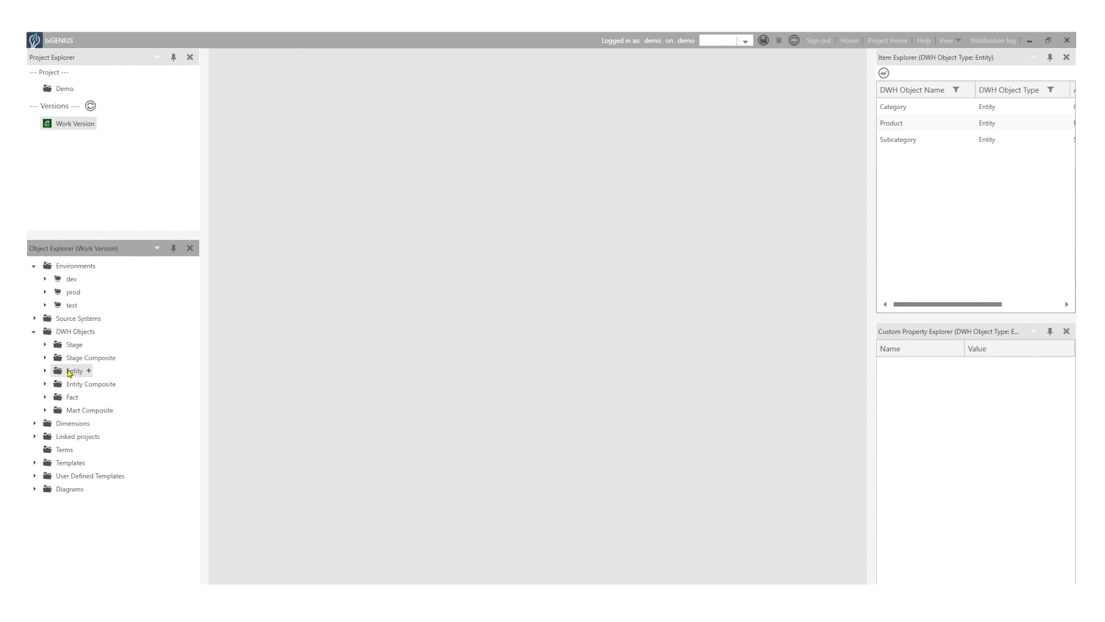
View the custom properties of the dev, prod and test environments and the source objects of the AwDemo source system
left_click(71, 280)
left_click(78, 294)
left_click(75, 307)
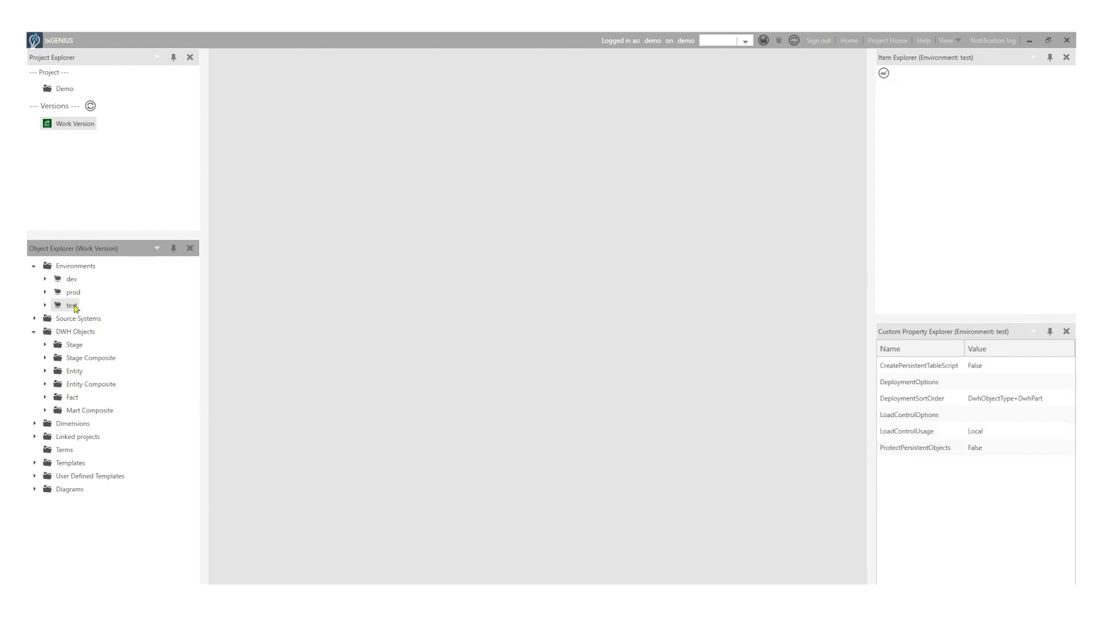
left_click(35, 318)
left_click(90, 335)
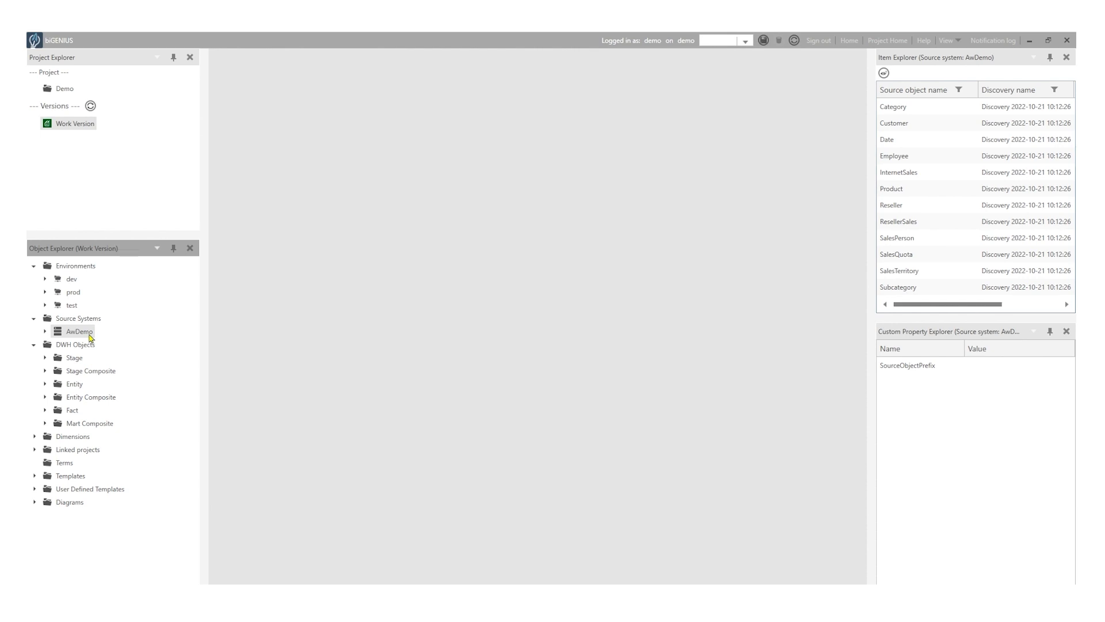
List the DWH objects of type Entity and inspect the layer structure beneath the Category entity, collapsing it again
left_click(75, 346)
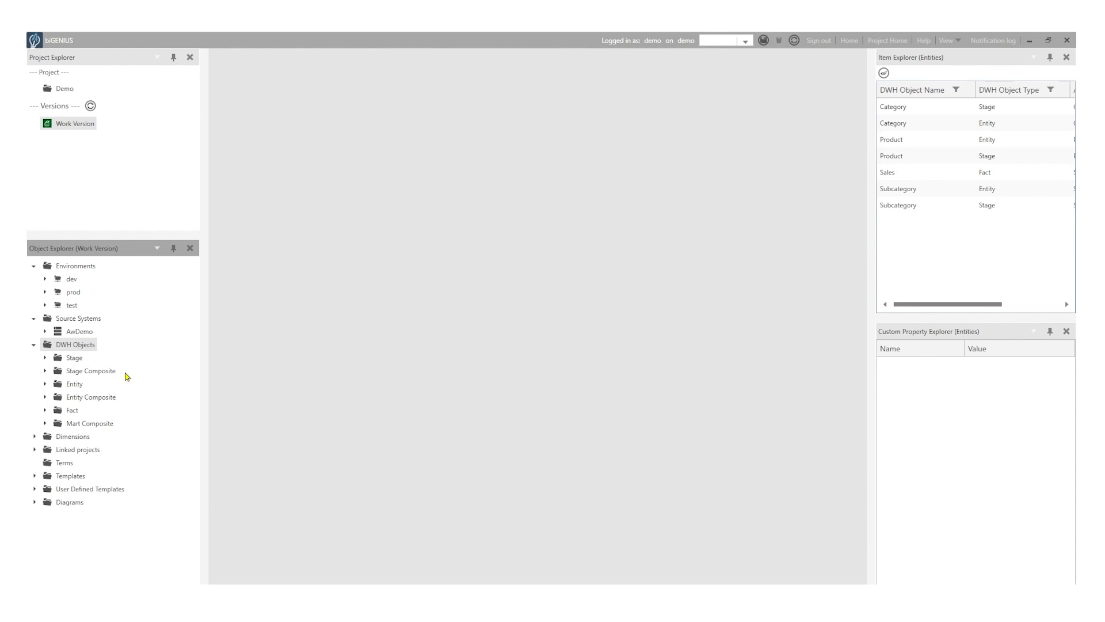
mouse_move(78, 385)
left_click(79, 385)
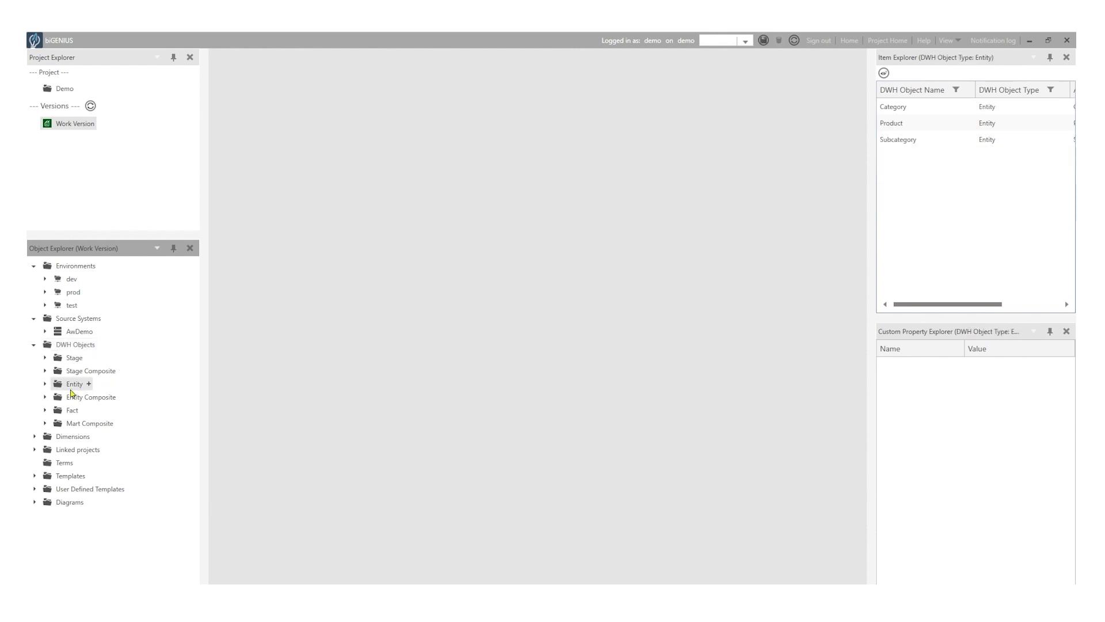
left_click(45, 385)
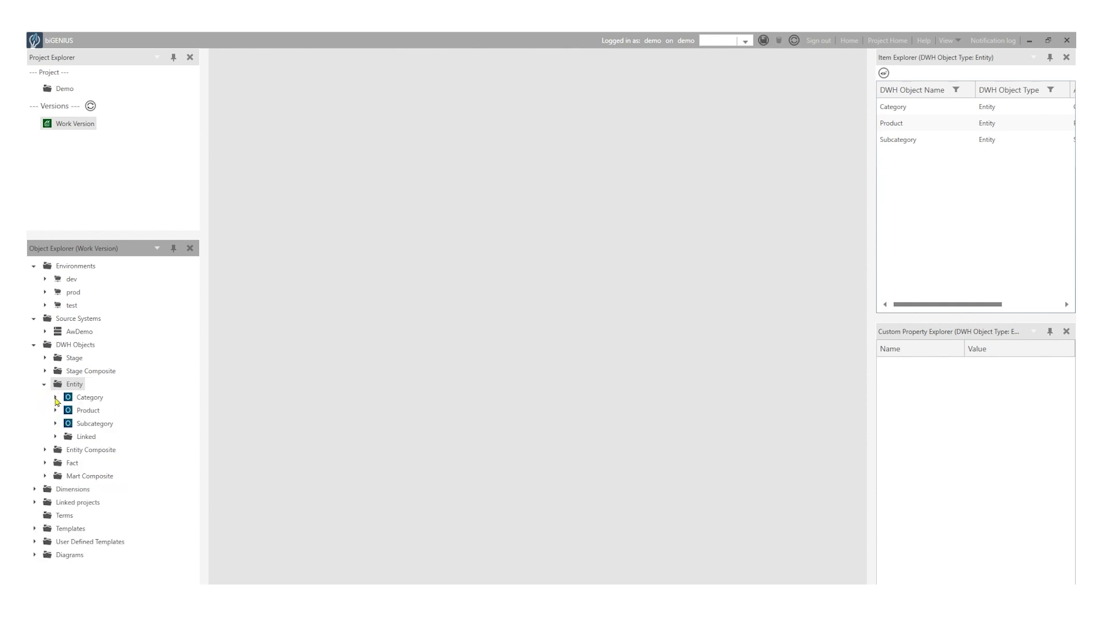
left_click(55, 397)
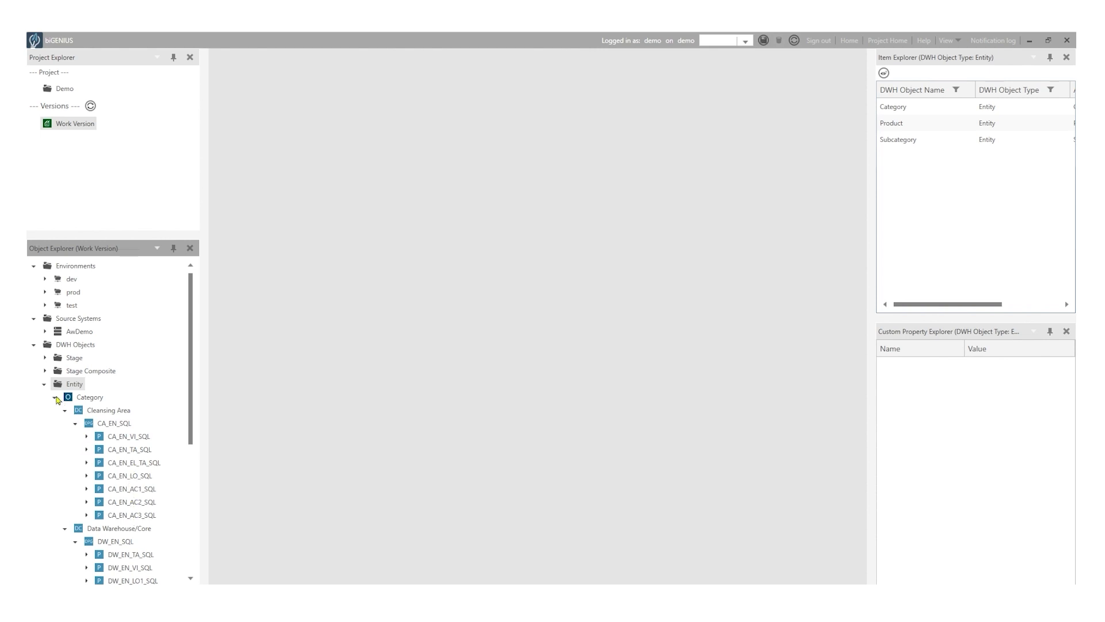
left_click(56, 398)
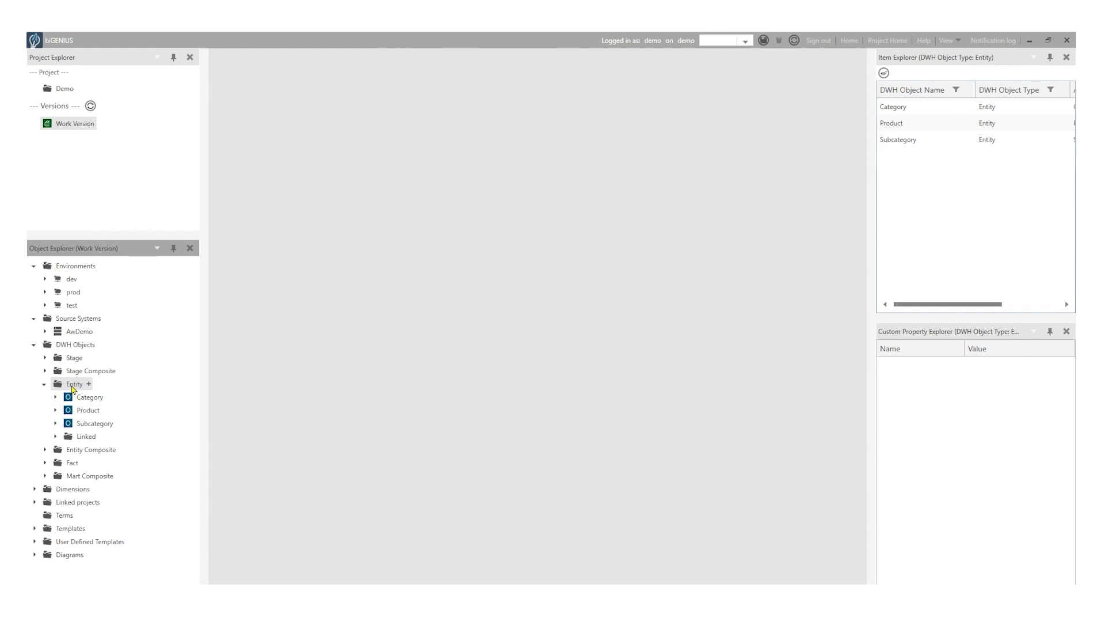
Filter the entity list by DWH object name with "cat", and select both Category and Subcategory to show their available actions
left_click(896, 206)
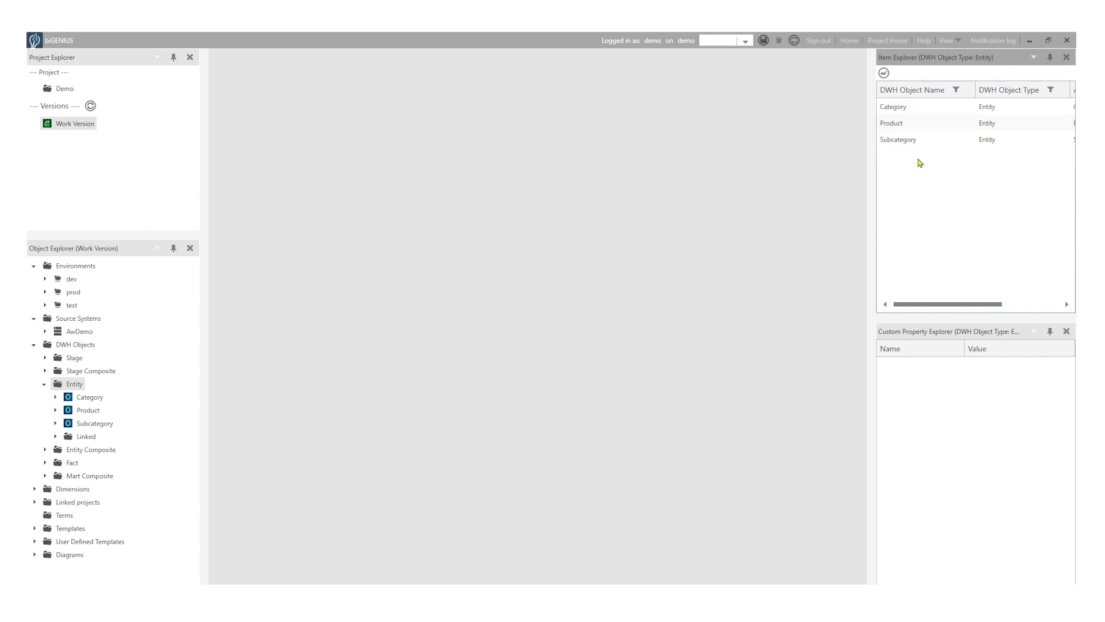
left_click(957, 91)
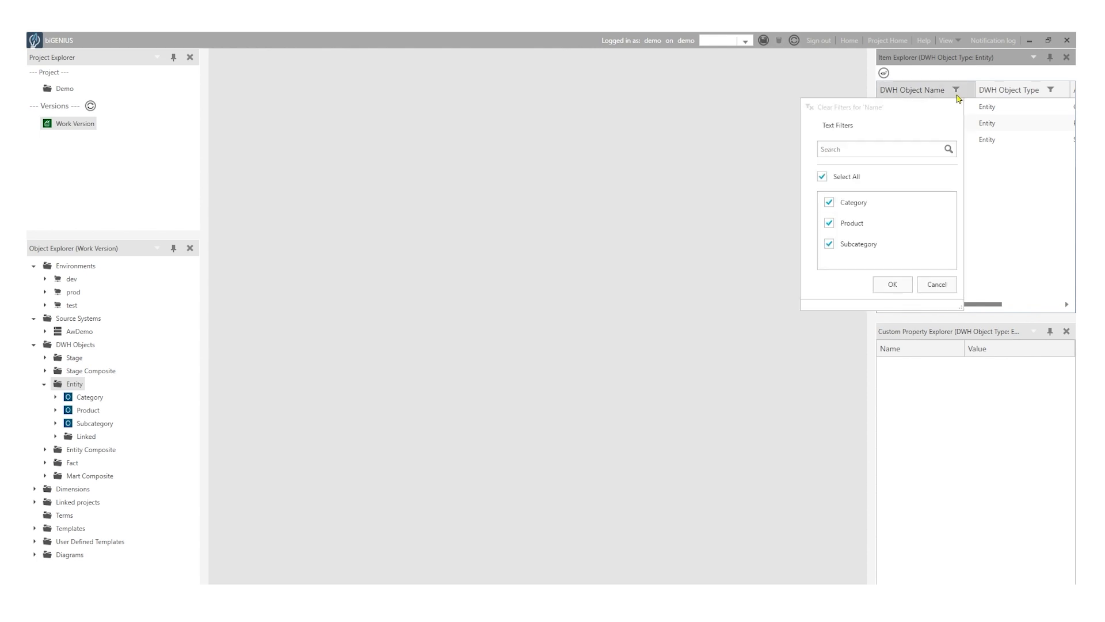
left_click(889, 151)
type("cat")
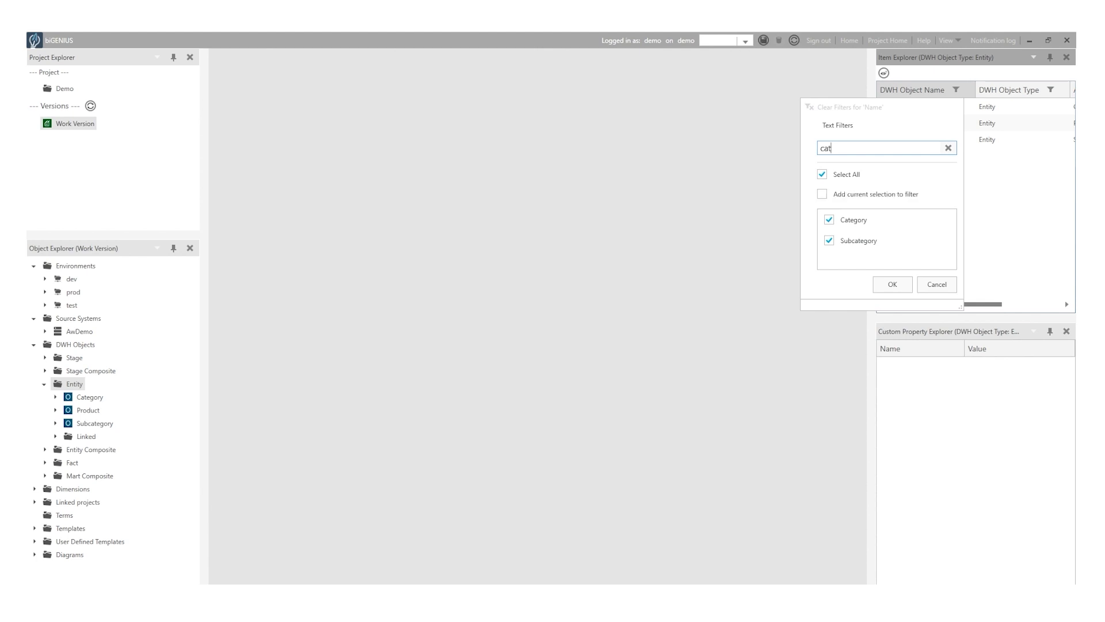
left_click(893, 285)
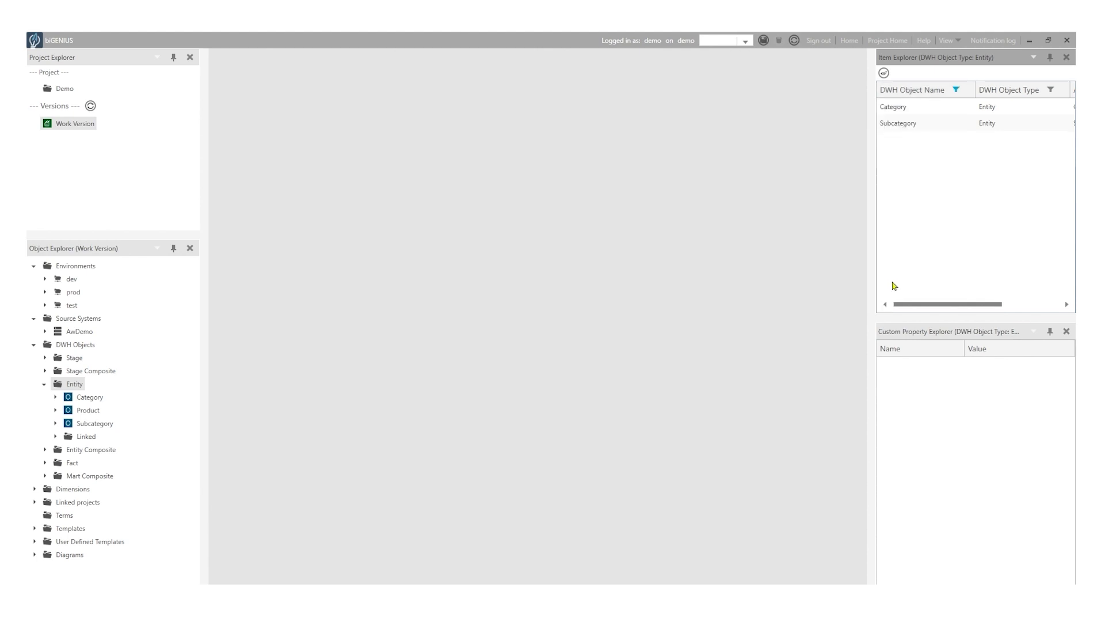
left_click(921, 107)
left_click(927, 124, "shift")
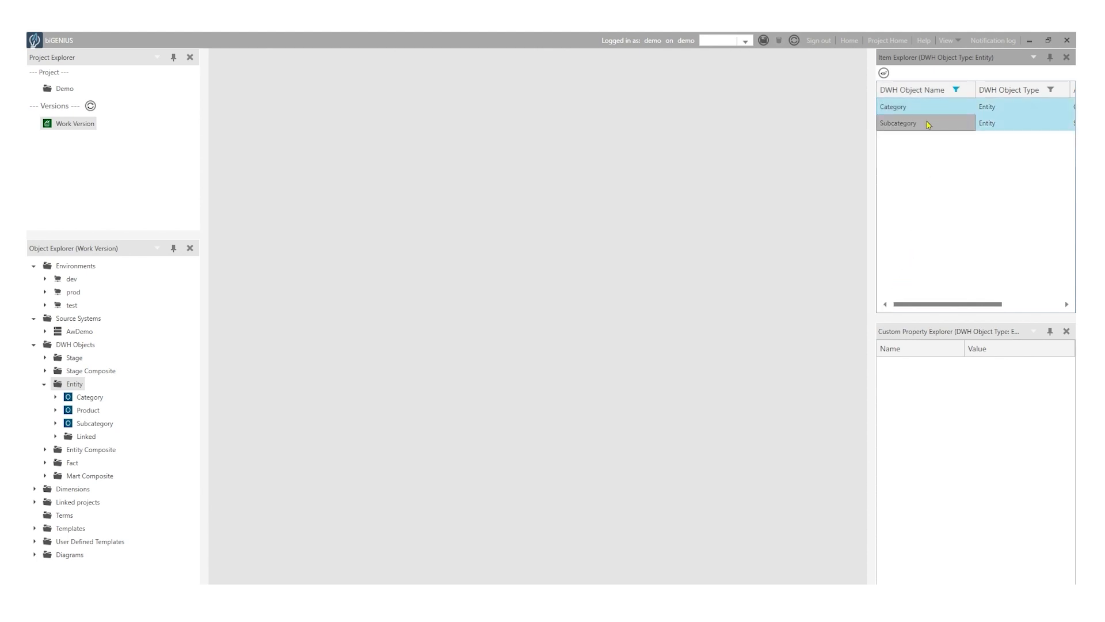
right_click(925, 128)
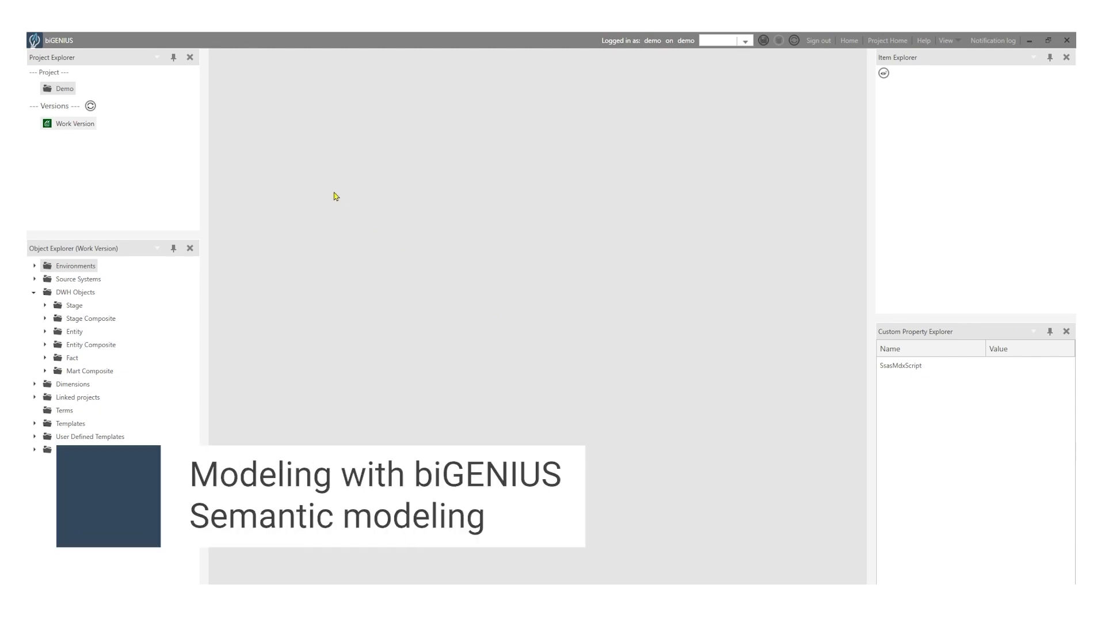
List the DWH objects overall, followed by only those of type Stage and type Entity
left_click(90, 295)
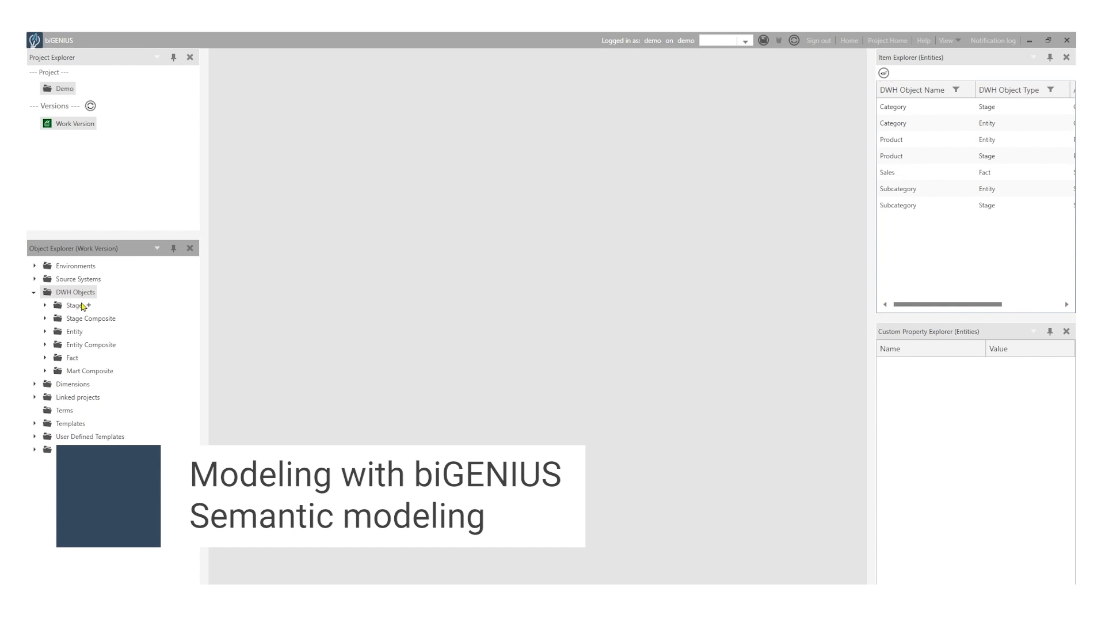
left_click(75, 306)
left_click(75, 332)
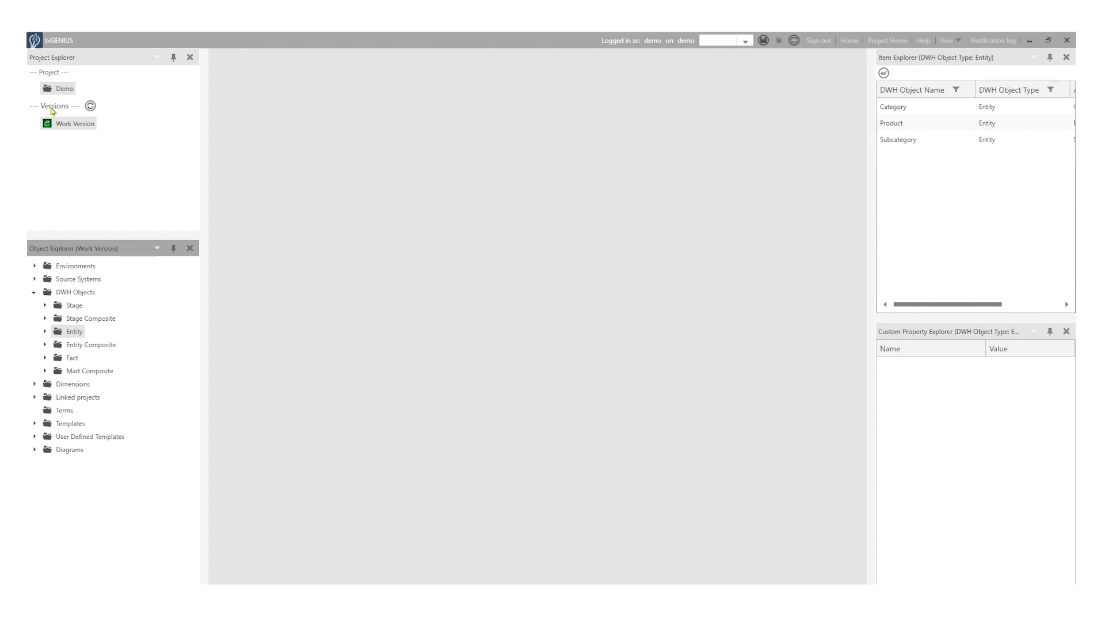
Review the generator and system configuration in the Demo project's settings, and close them without saving
right_click(56, 92)
left_click(75, 100)
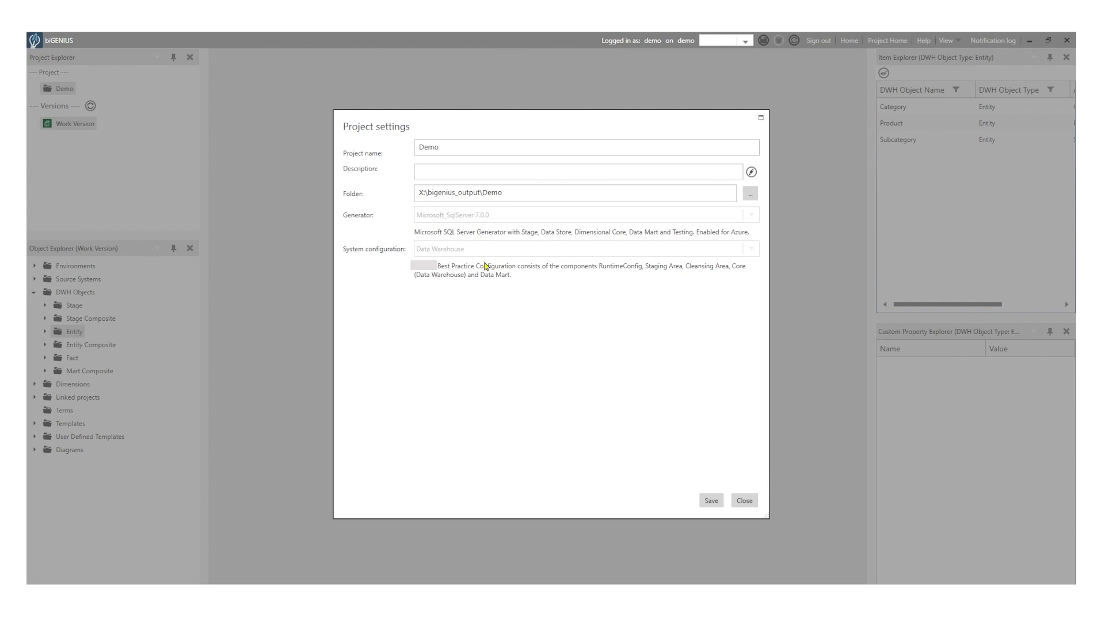
left_click(744, 500)
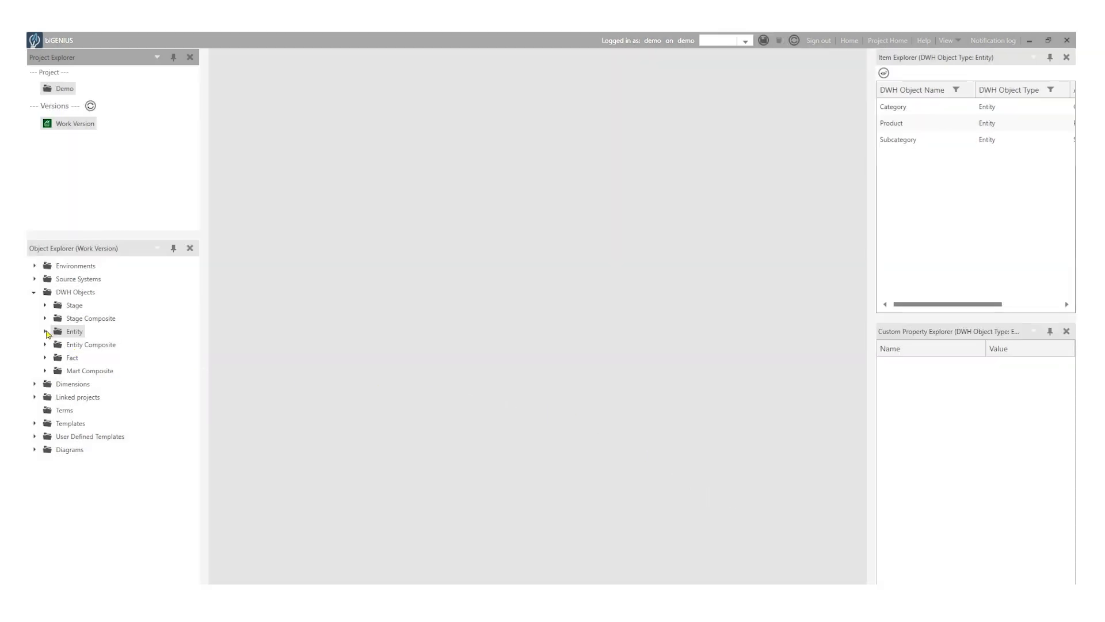
Expand the Stage and Entity object types, viewing the Category stage's terms and properties and the list of entities
left_click(45, 305)
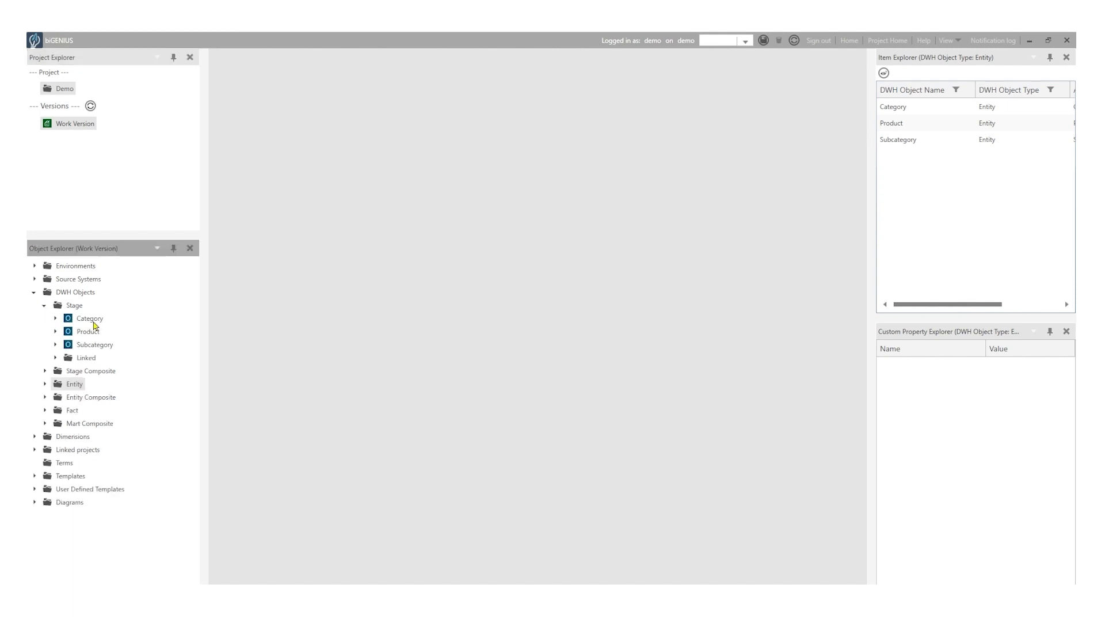
left_click(94, 321)
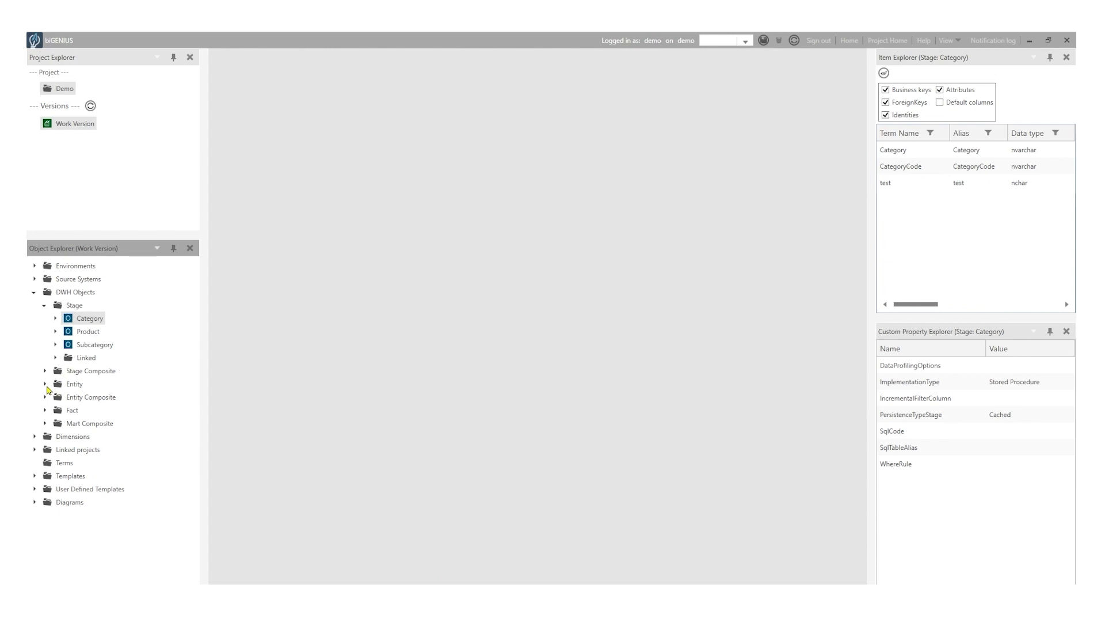
left_click(45, 384)
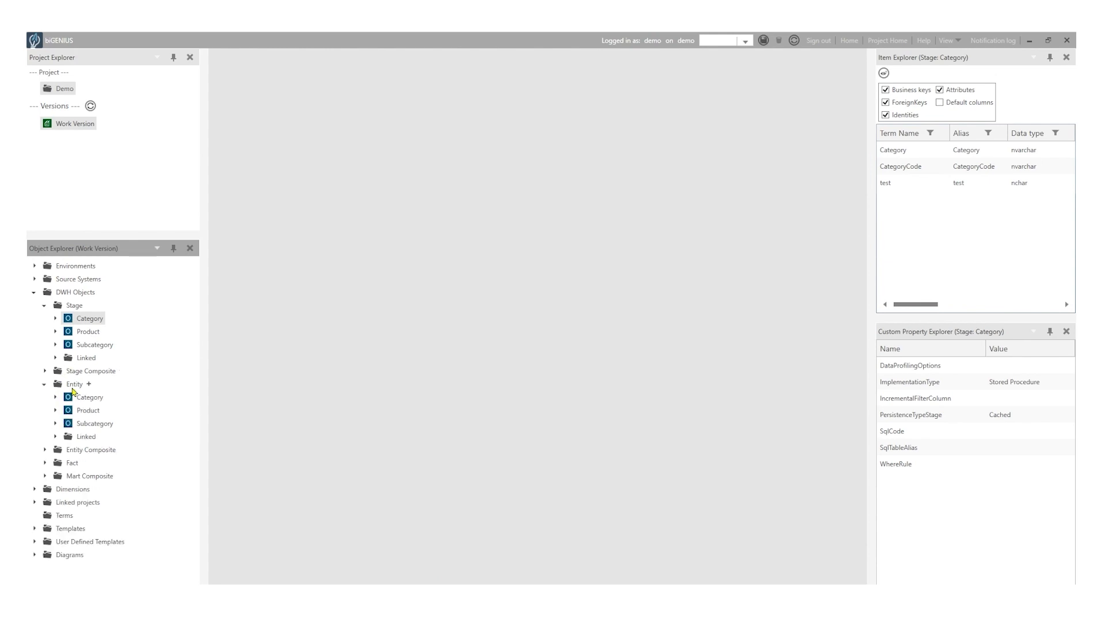
left_click(73, 387)
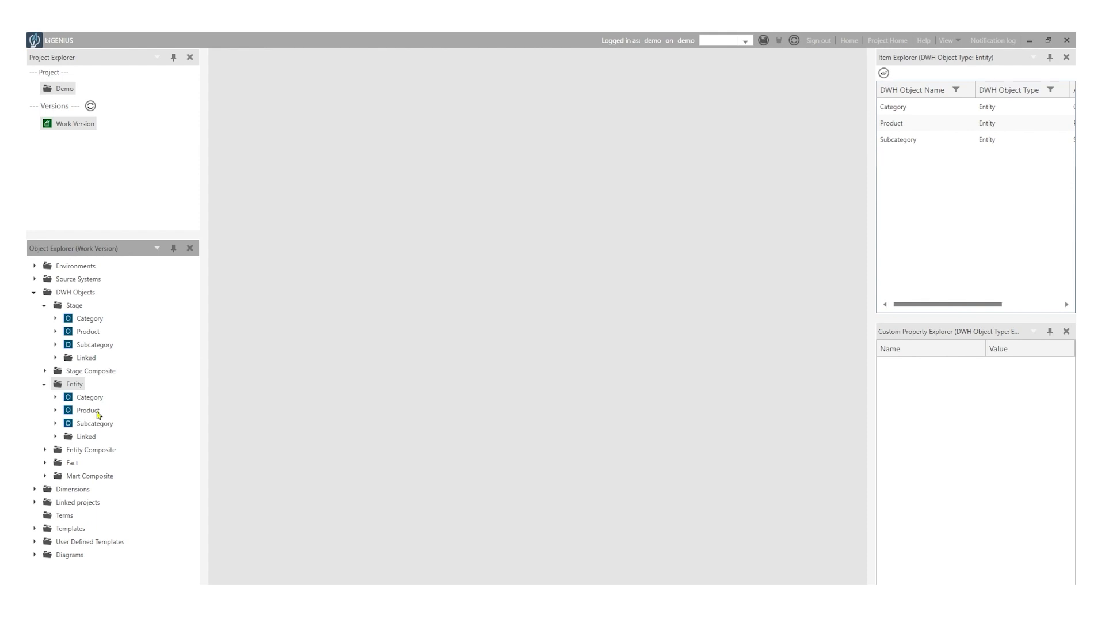
Open the Product entity and review its attribute terms, relationships, data flow sets and source term mappings
double_click(98, 412)
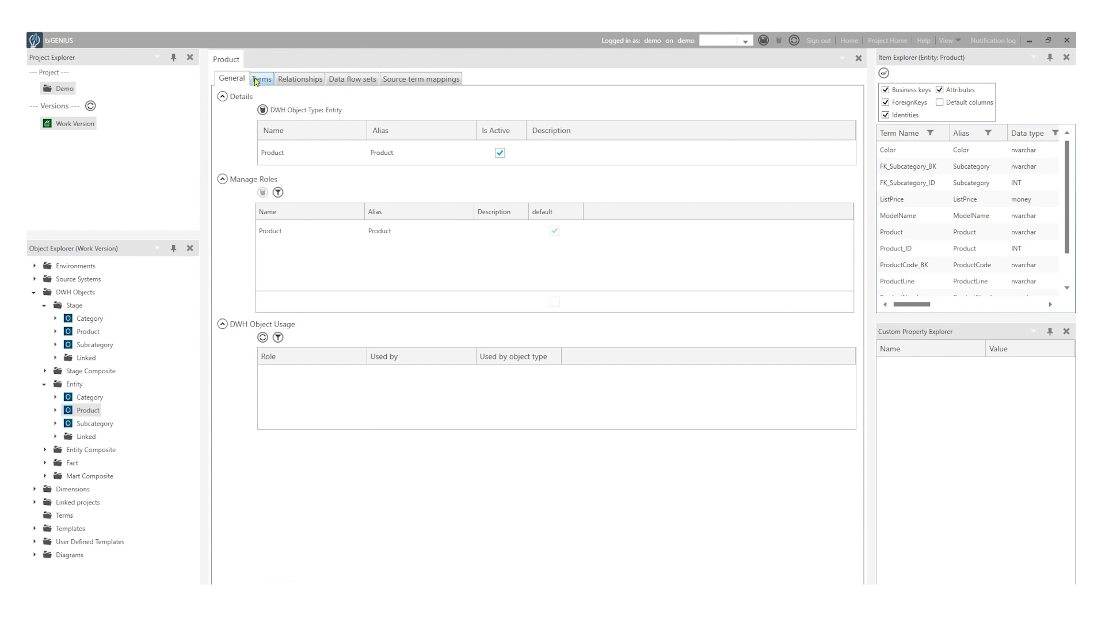
left_click(258, 81)
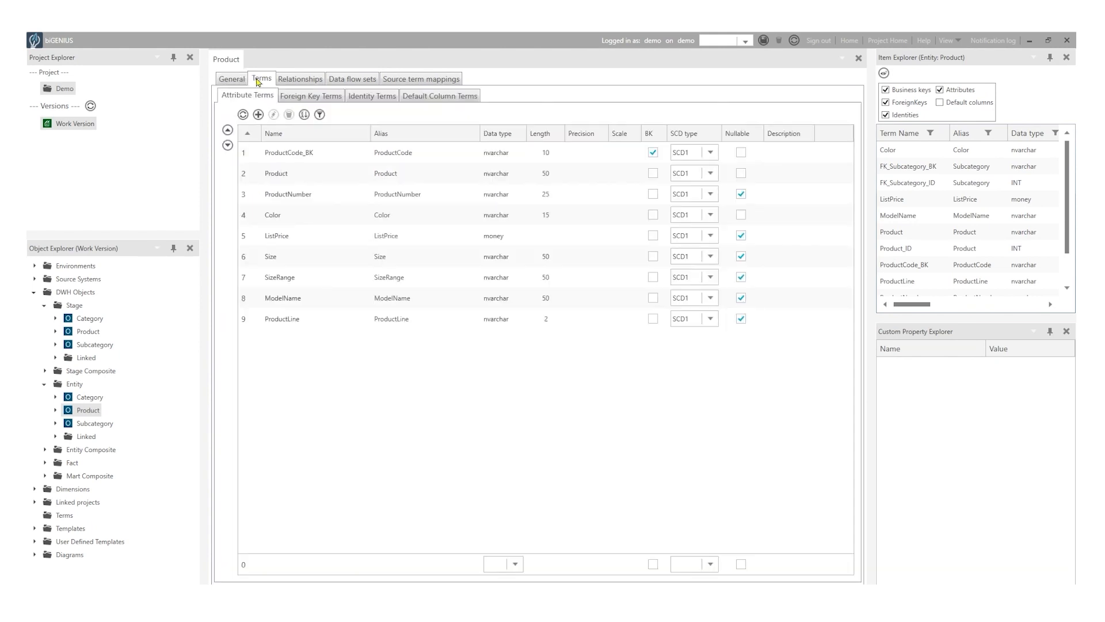
left_click(297, 85)
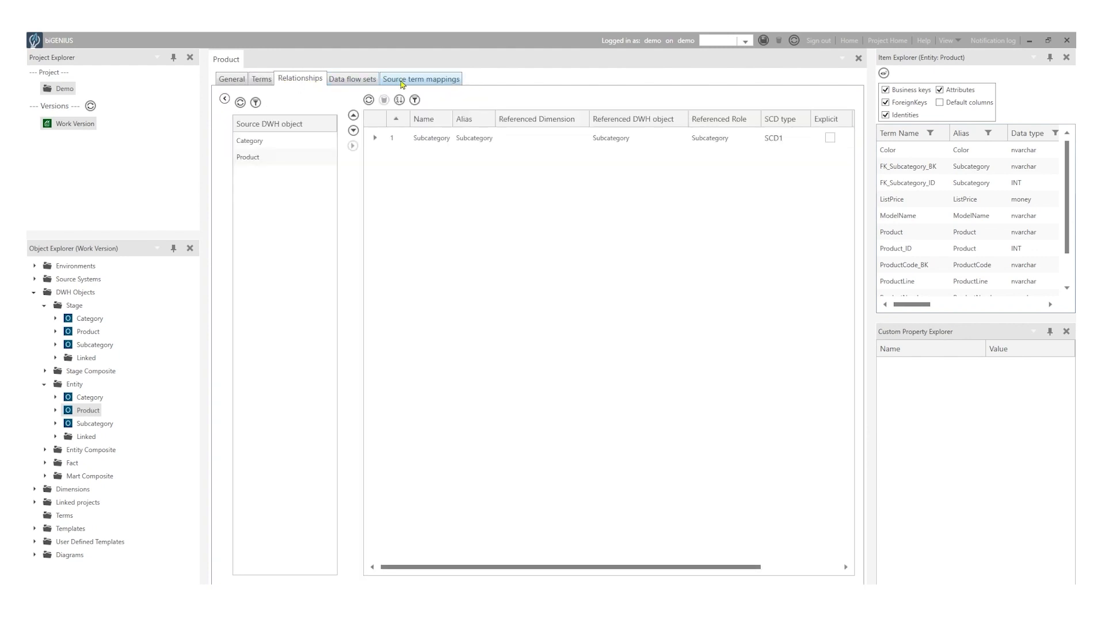
left_click(359, 81)
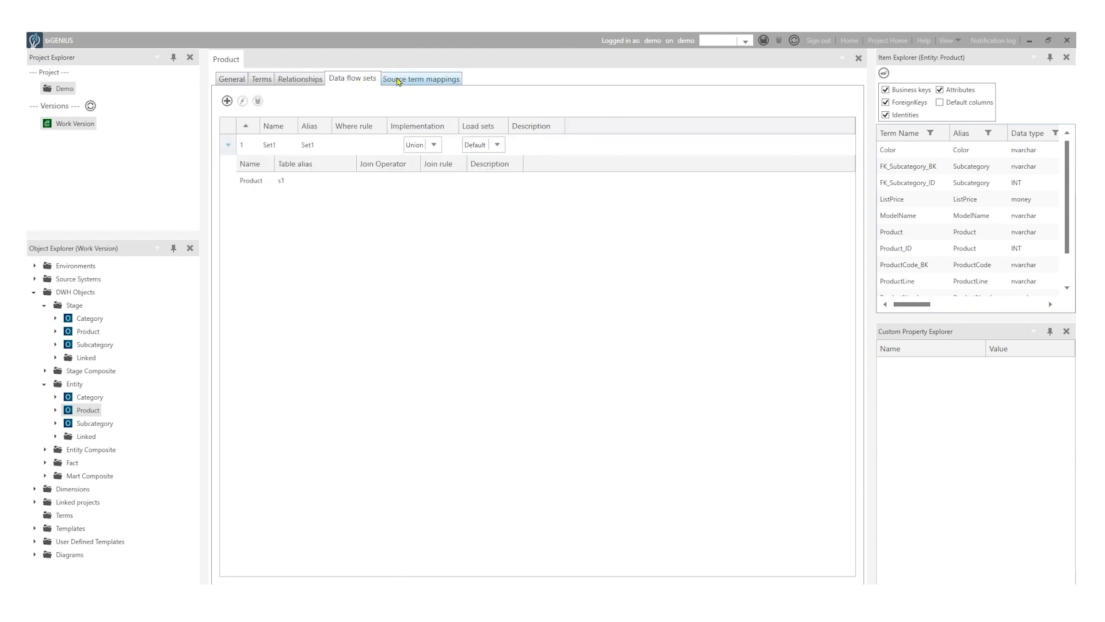
left_click(399, 82)
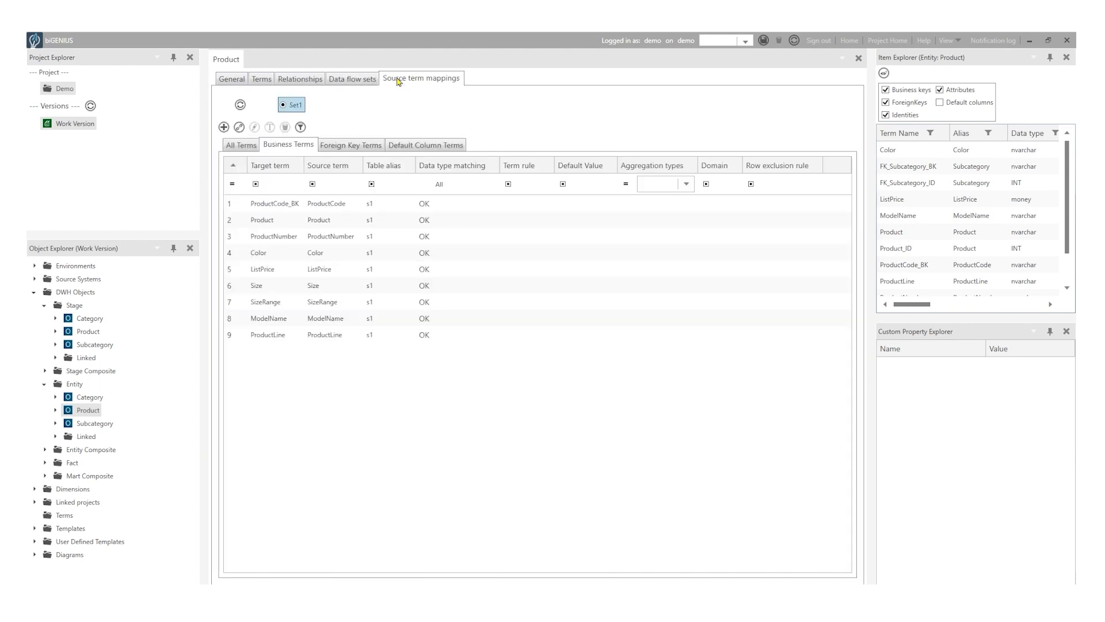
Expand the Product entity's structure and inspect its Cleansing Area, Data Warehouse/Core and Data Mart layers
left_click(56, 411)
scroll(194, 411, "down", 1)
left_click_drag(194, 412, 189, 474)
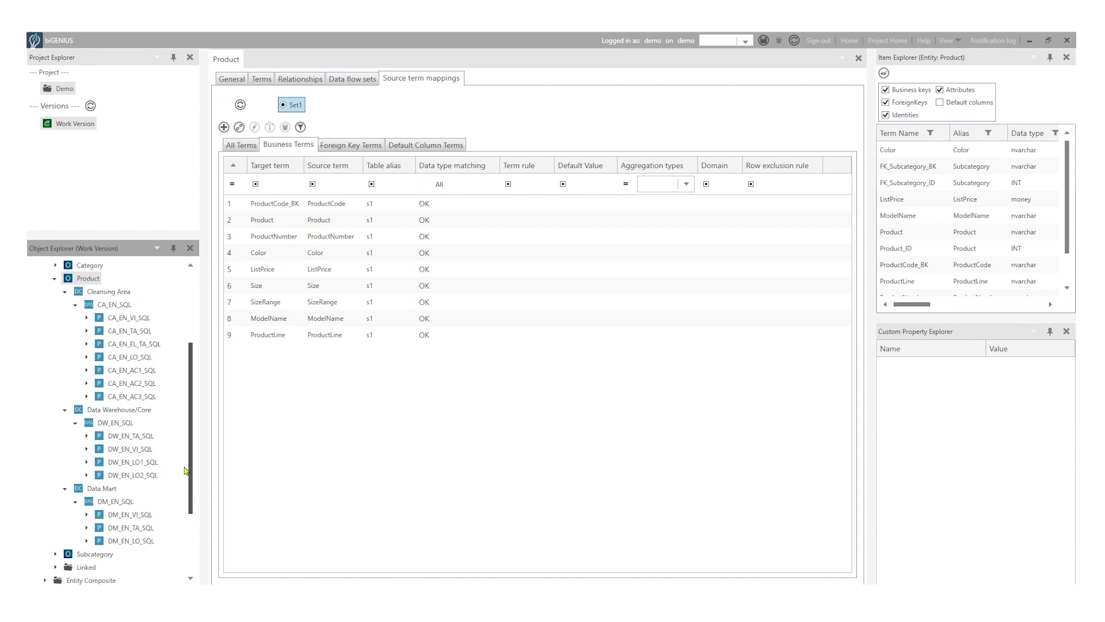
left_click(117, 293)
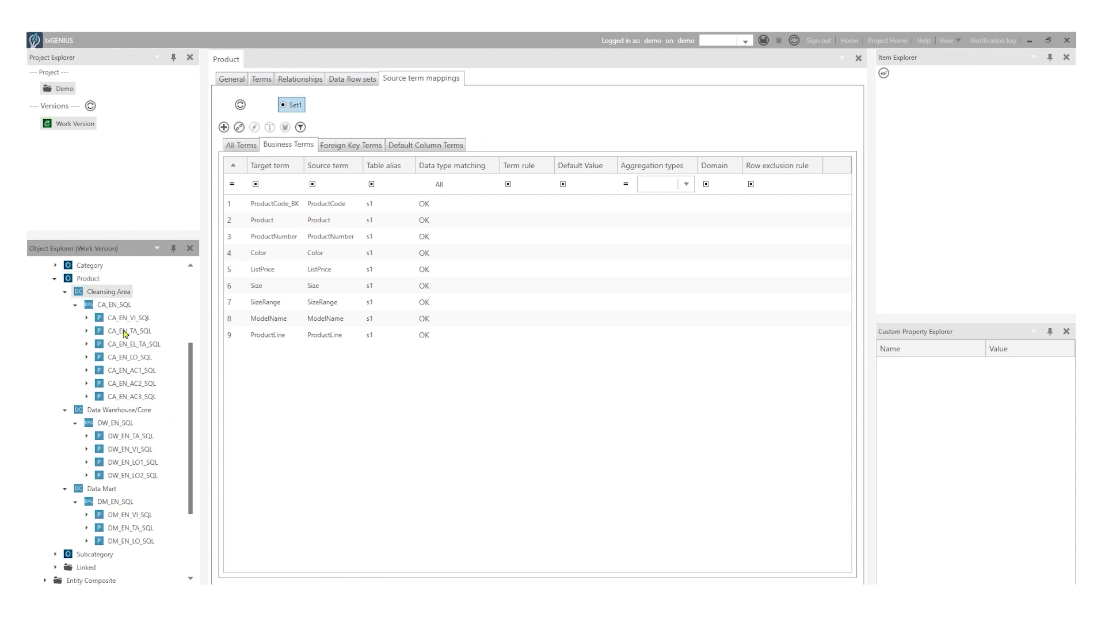
left_click(133, 412)
left_click(111, 489)
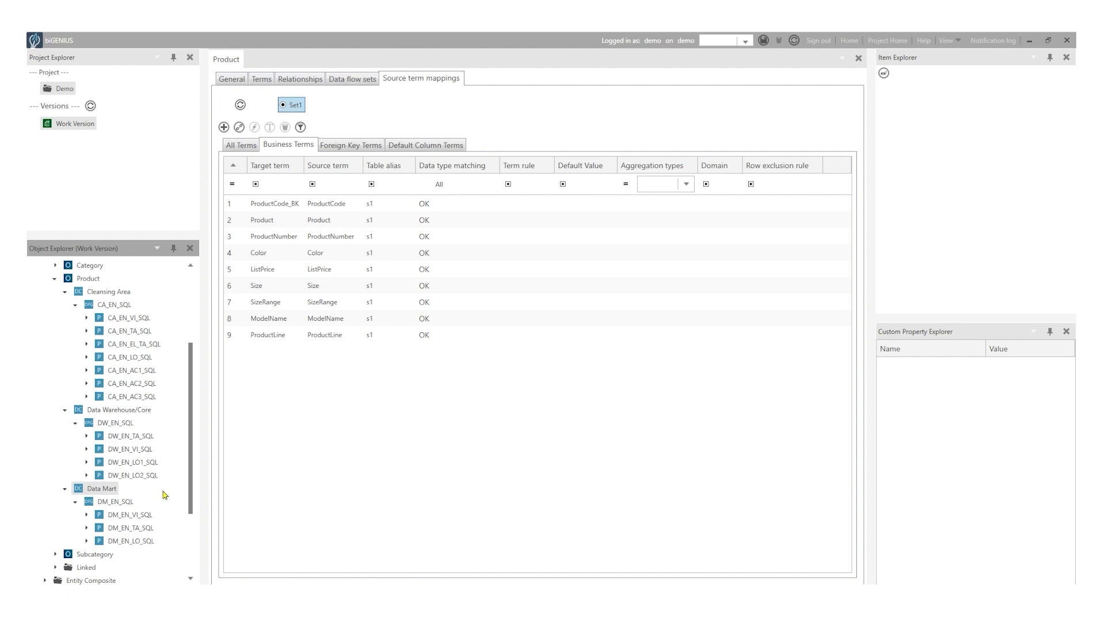
Look through the table, view and load objects in the Product entity's Data Warehouse/Core layer
left_click(154, 440)
left_click(148, 451)
left_click(149, 463)
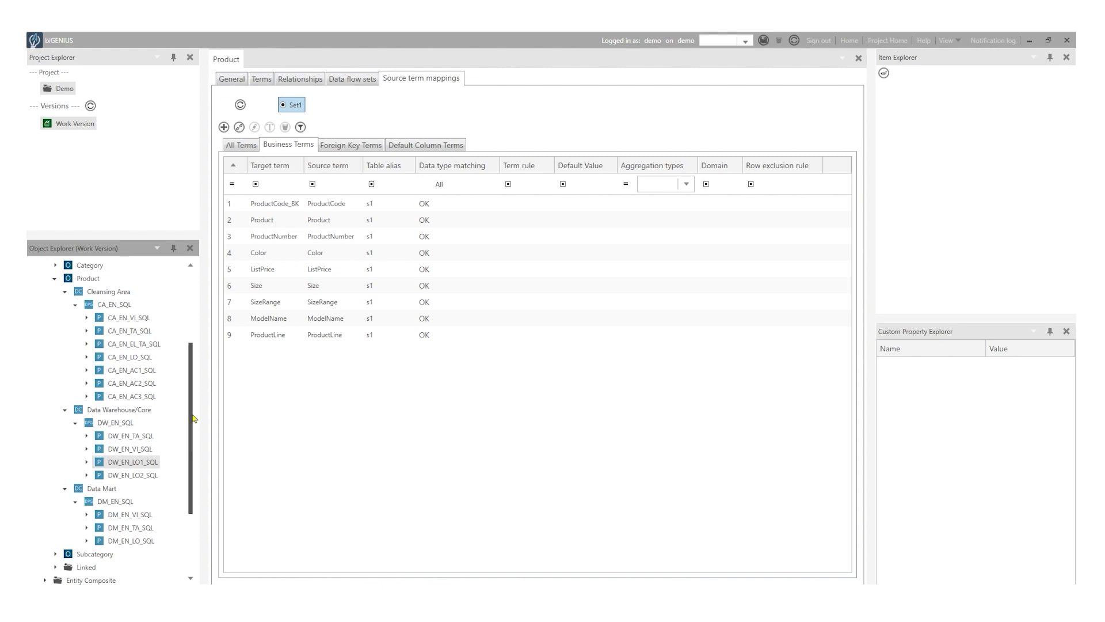
Generate the code of all components of the Work Version for the dev environment, and close the generation log
right_click(57, 125)
left_click(87, 198)
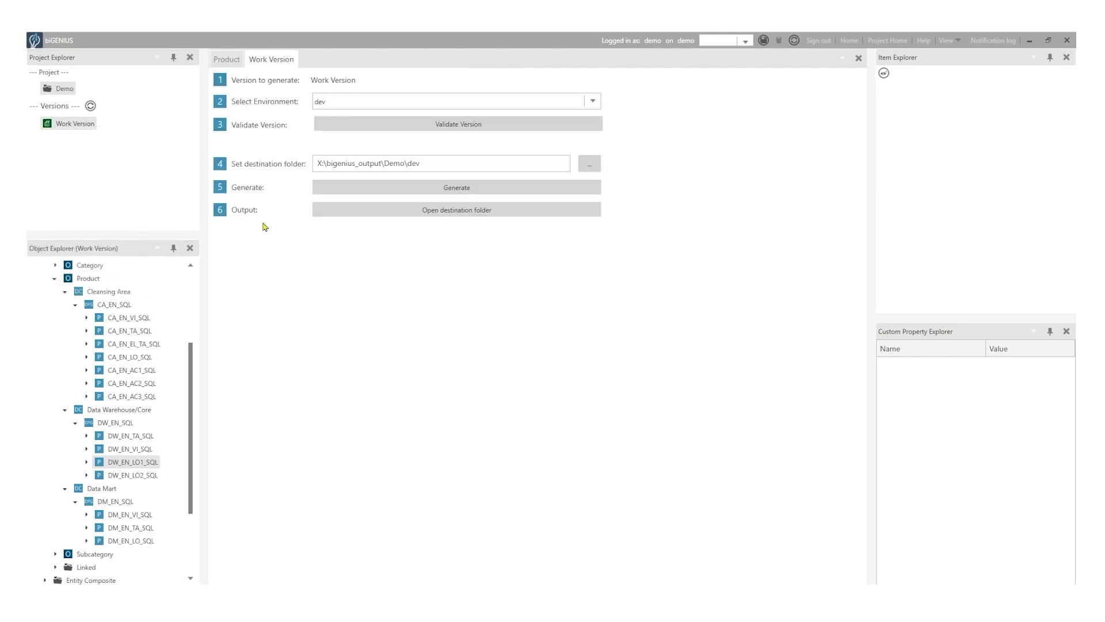
left_click(403, 189)
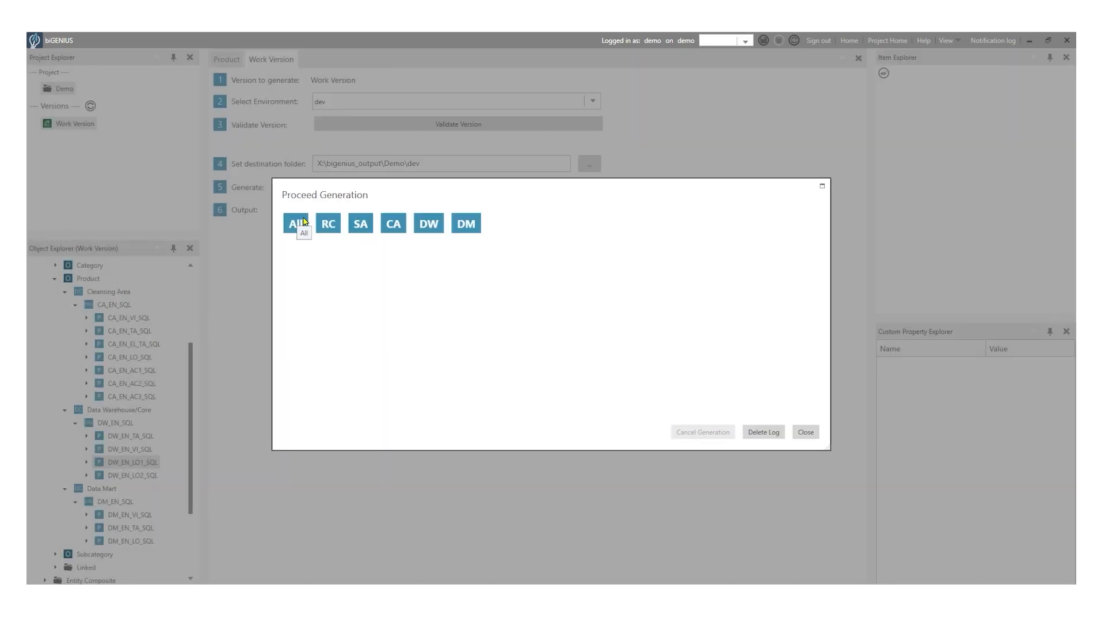
left_click(297, 224)
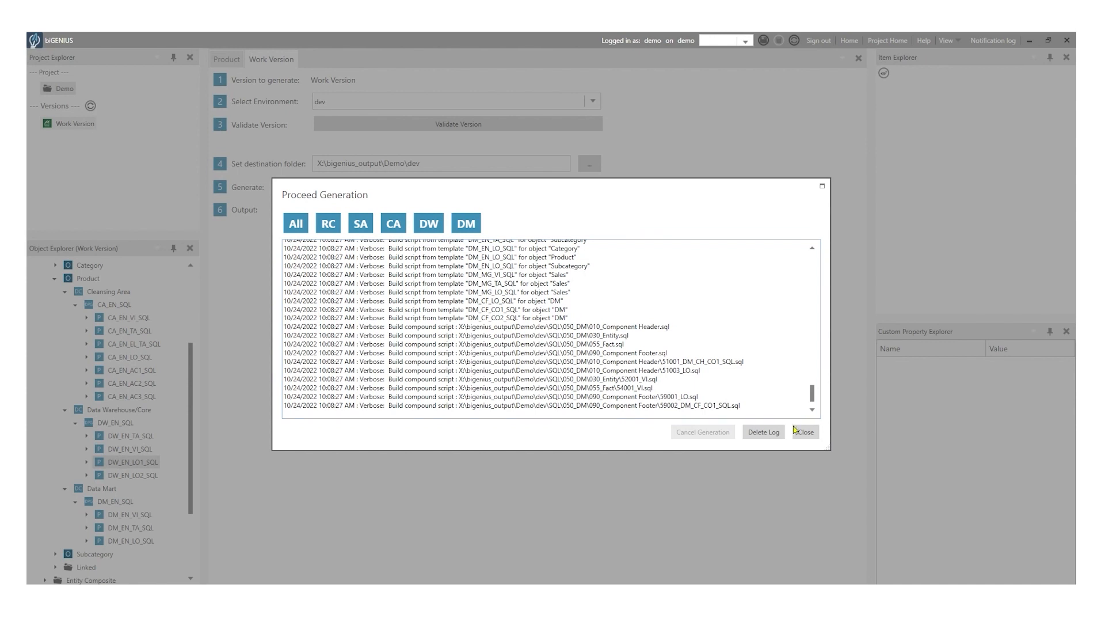
left_click(802, 432)
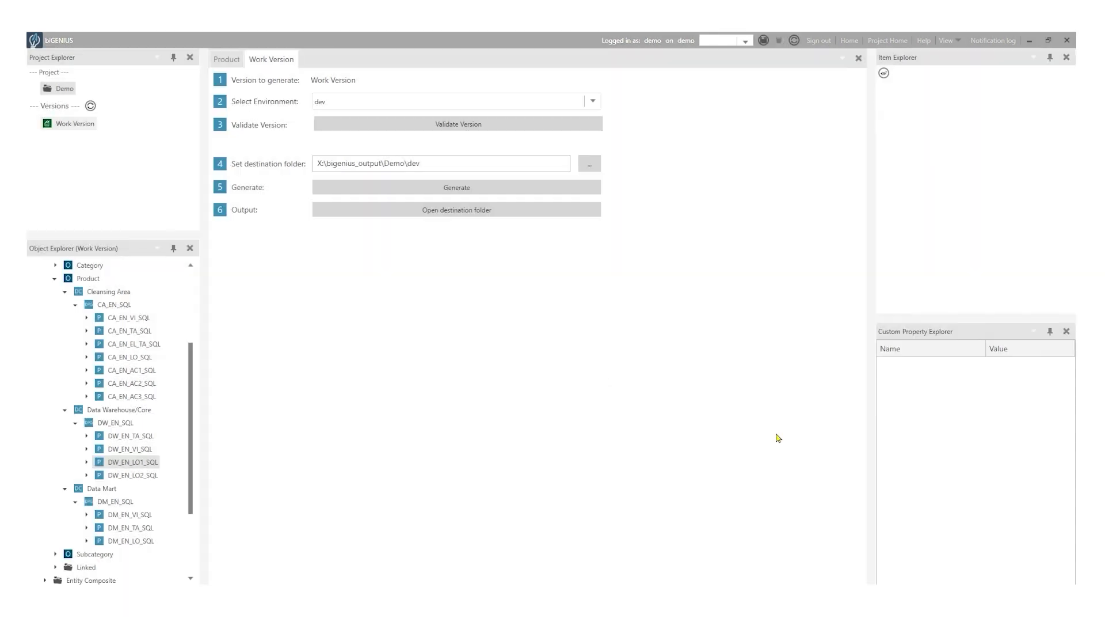
Run the deployment script from the dev output folder, and inspect the Demo_DWH tables and views in Azure Data Studio
double_click(426, 327)
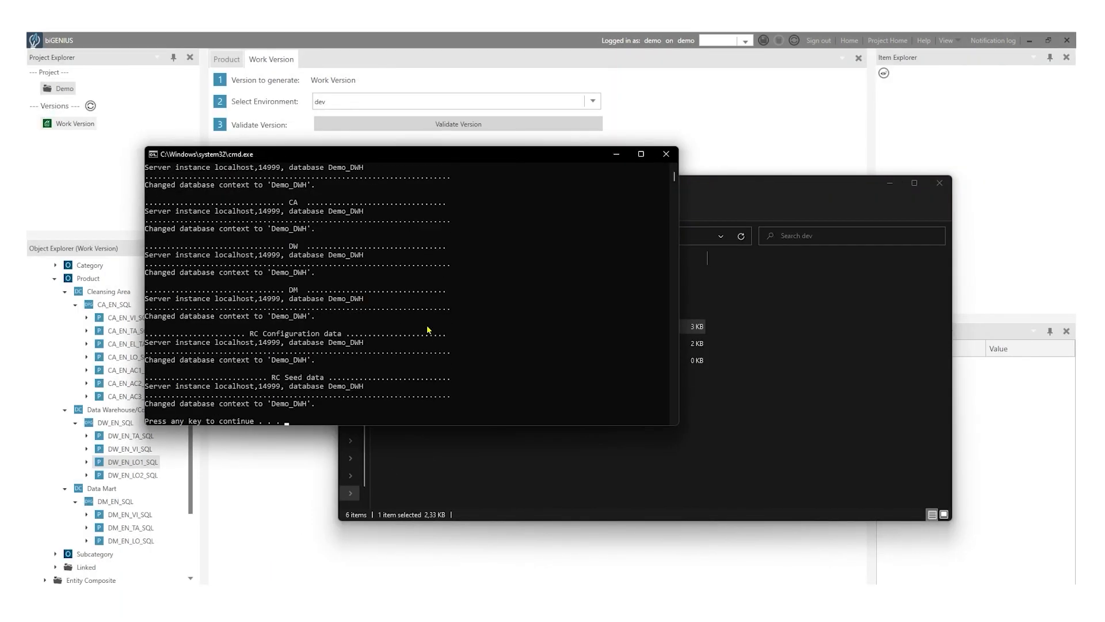
key("Return")
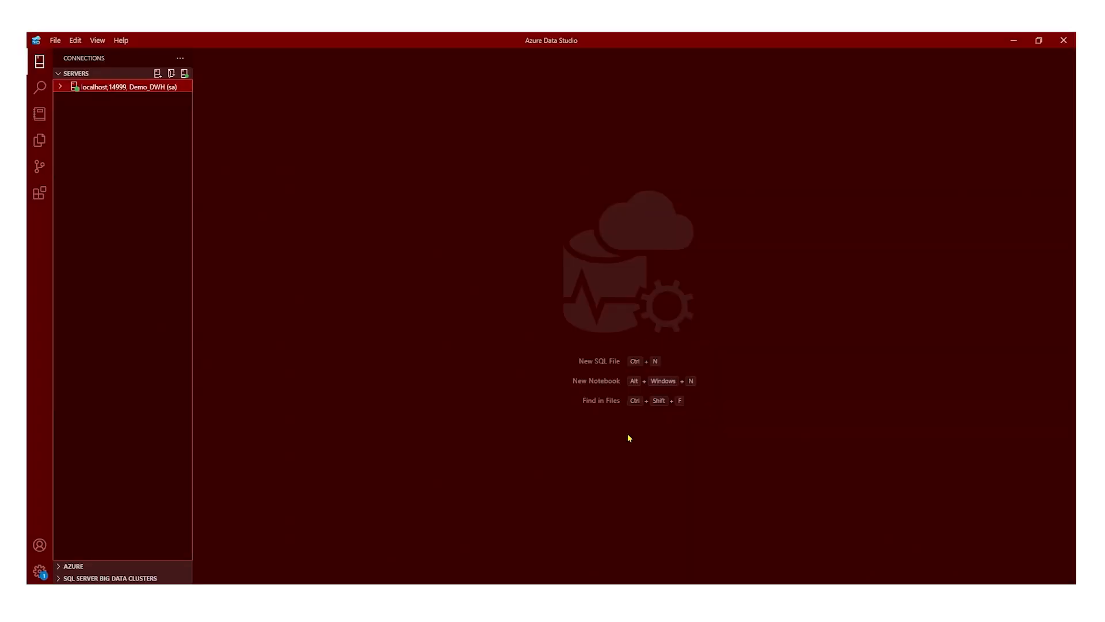
left_click(60, 88)
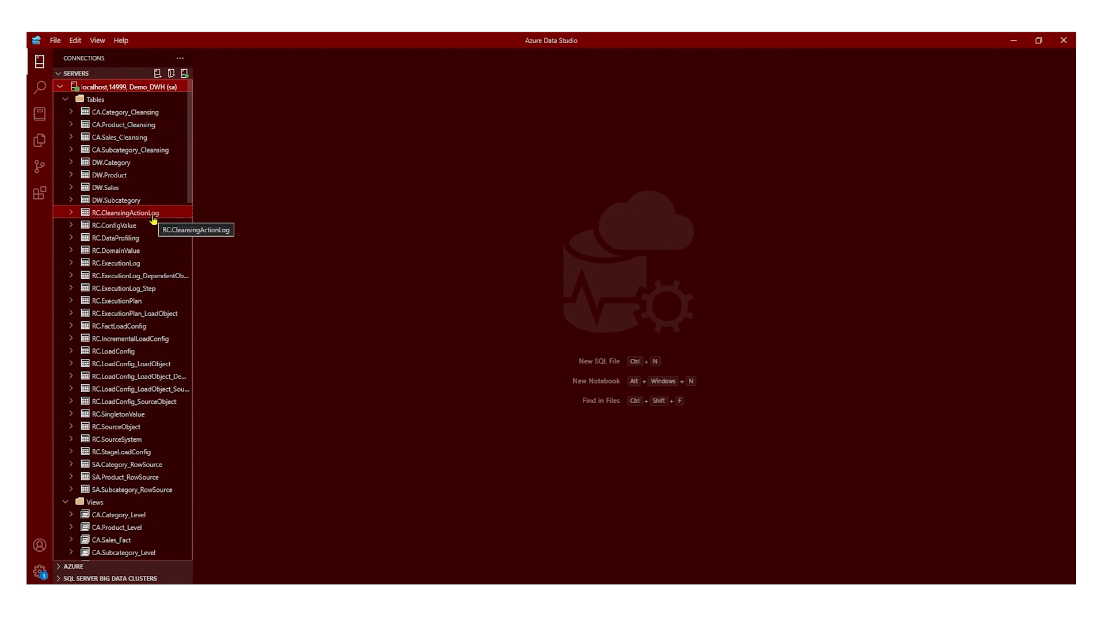
scroll(153, 221, "down", 8)
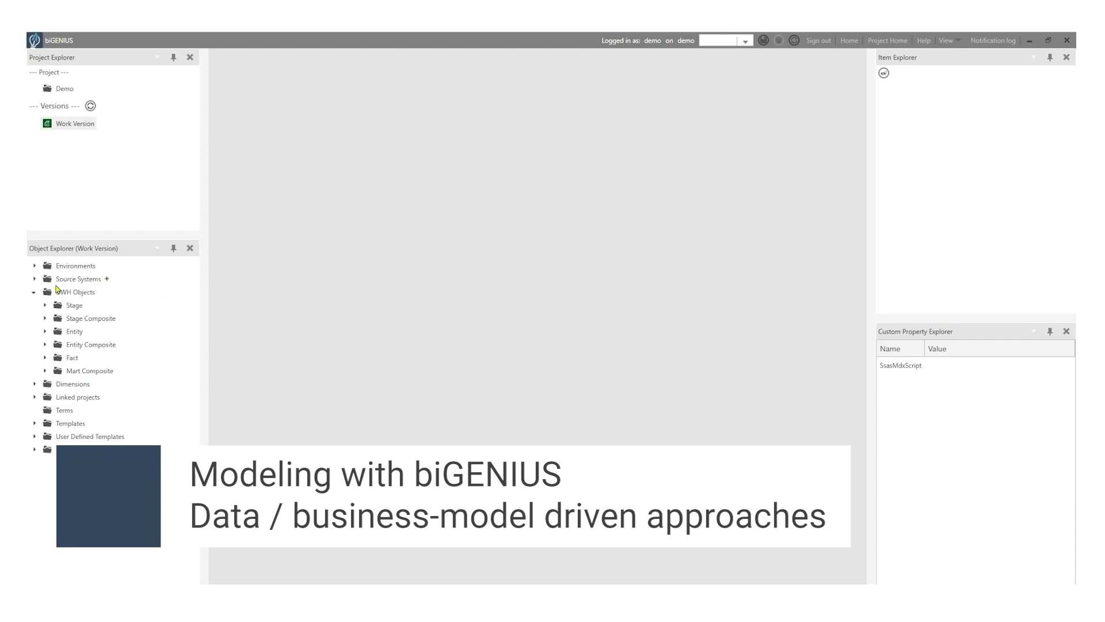
Expand the source systems in biGENIUS and look at the AwDemo source and the Stage Composite and Entity object types
left_click(34, 279)
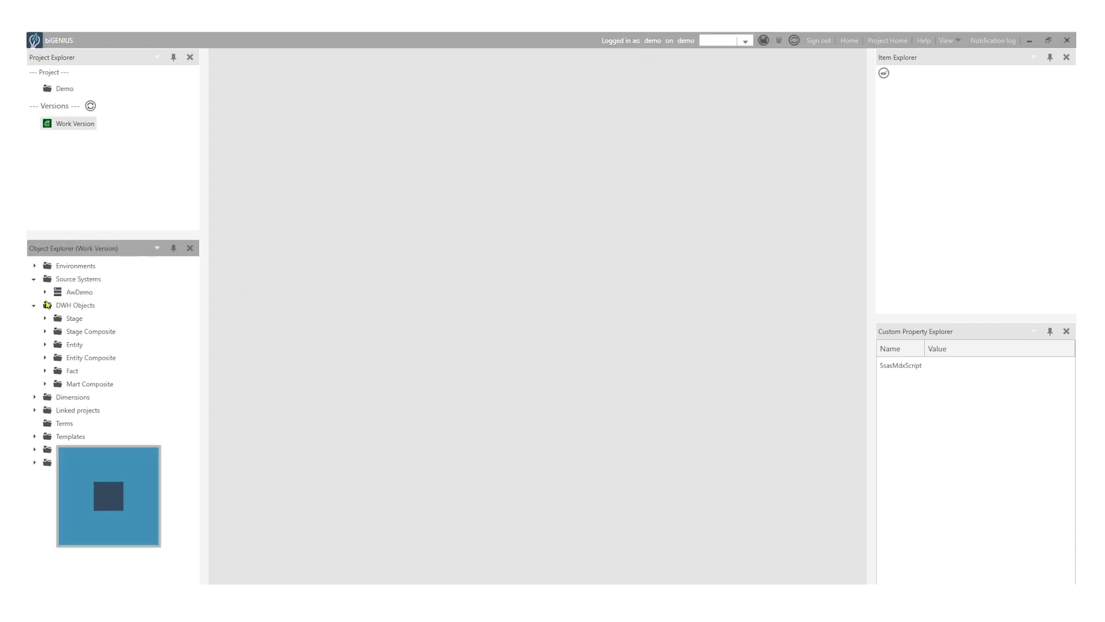
left_click(76, 295)
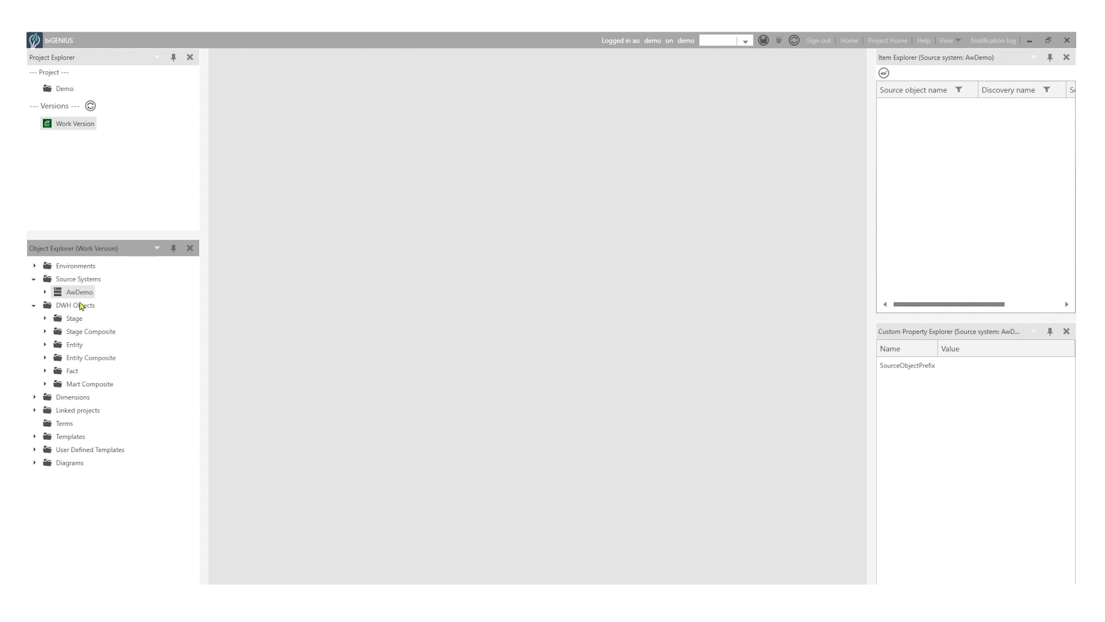
left_click(81, 306)
left_click(76, 348)
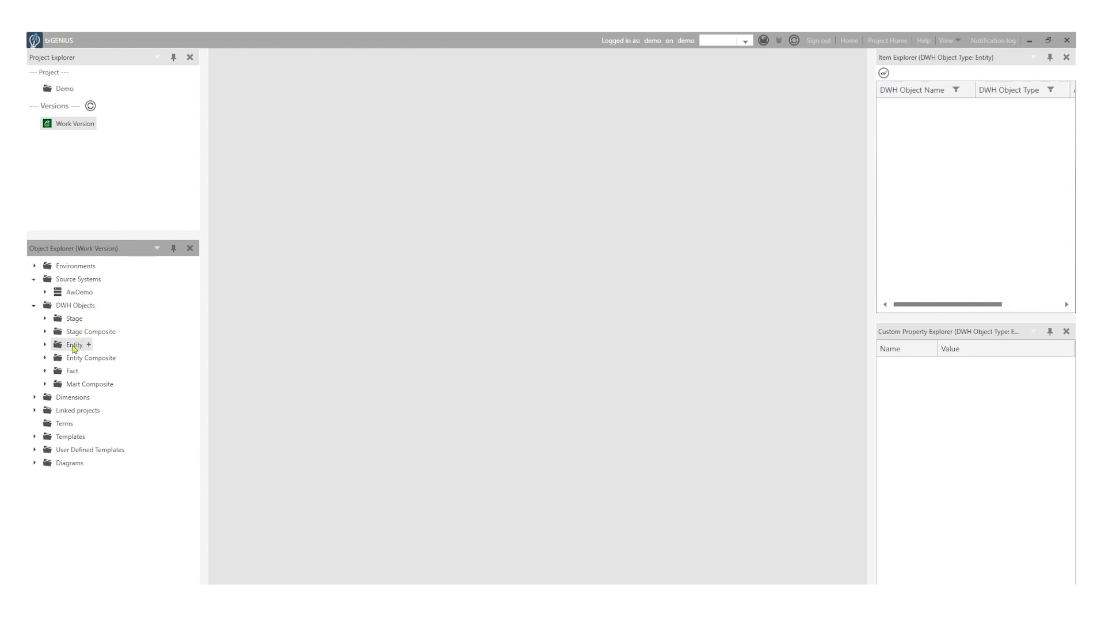
left_click(89, 345)
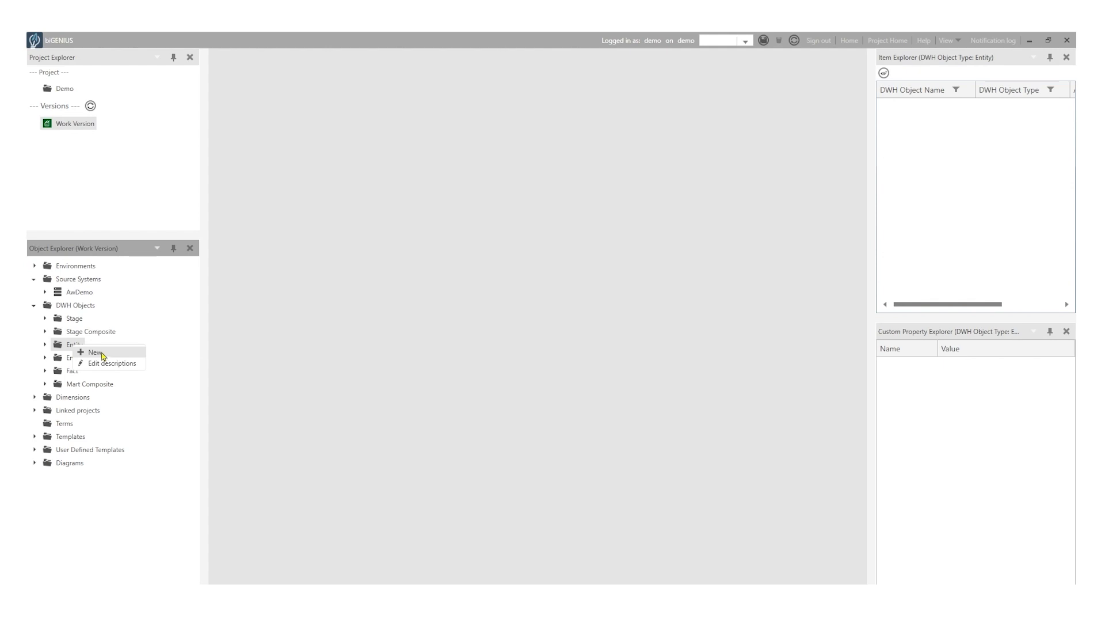
left_click(81, 295)
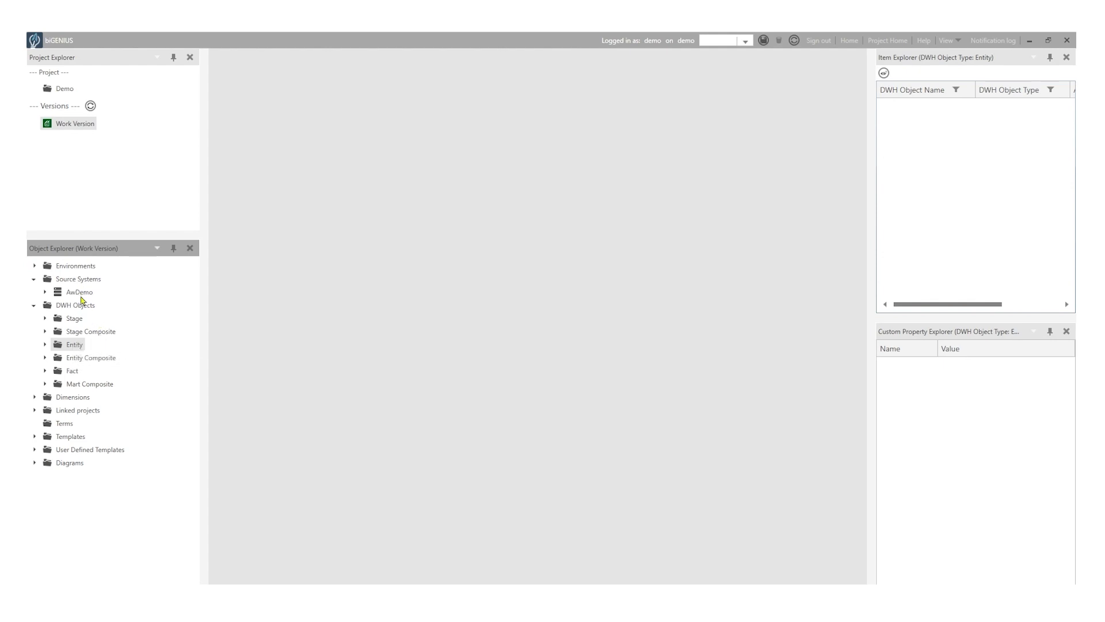
left_click(81, 294)
left_click(81, 332)
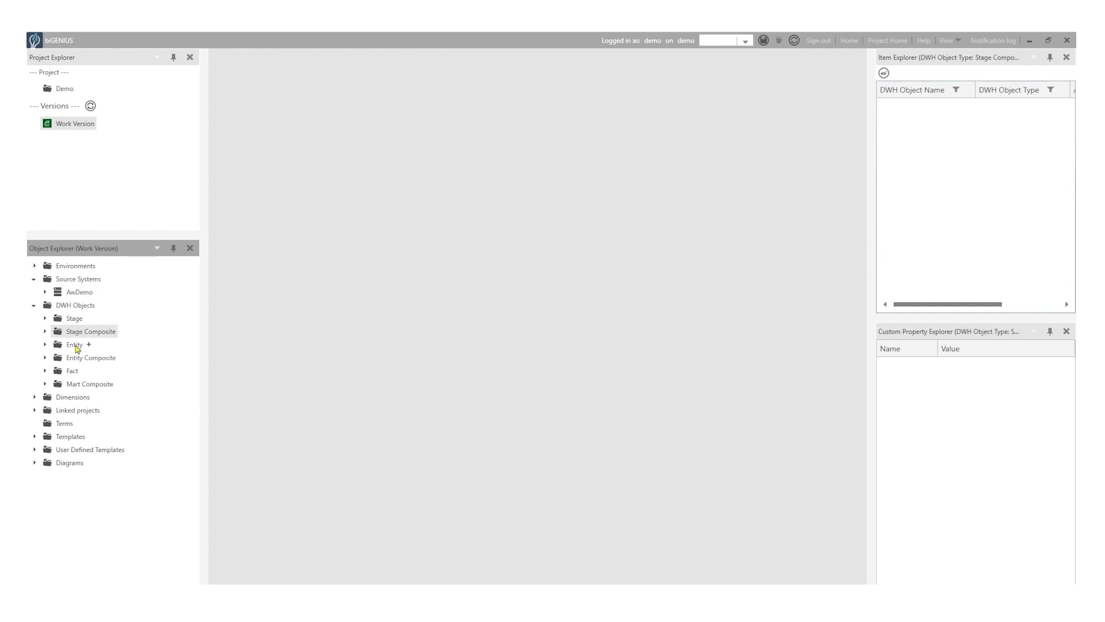
left_click(76, 346)
Create a discovery for the AwDemo source system, load and select all its source objects, and run it
left_click(73, 295)
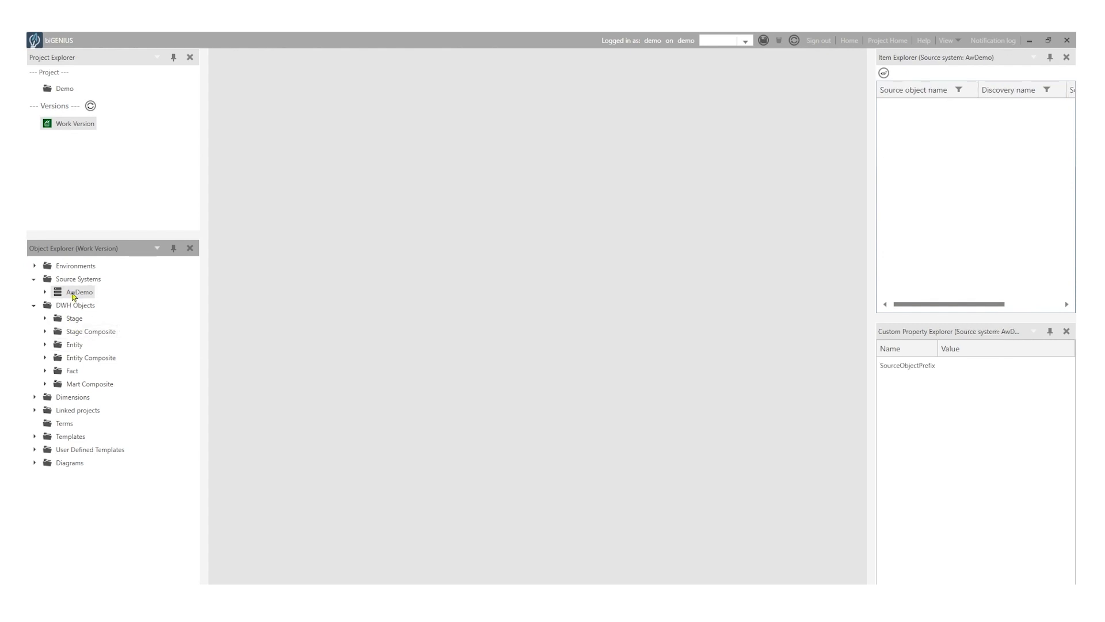
double_click(75, 293)
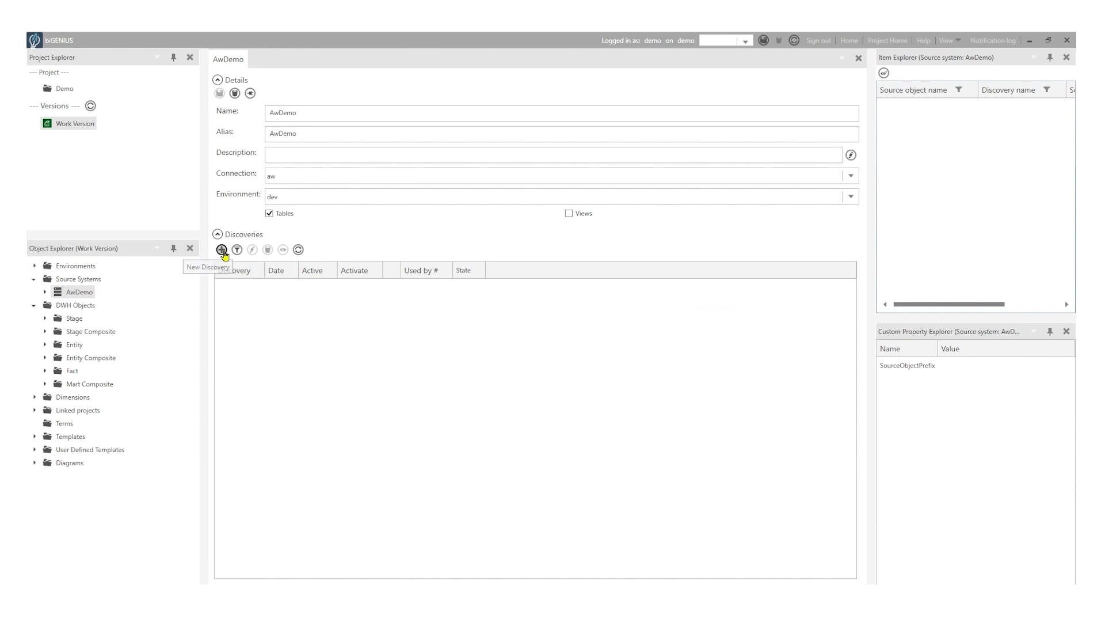
left_click(235, 115)
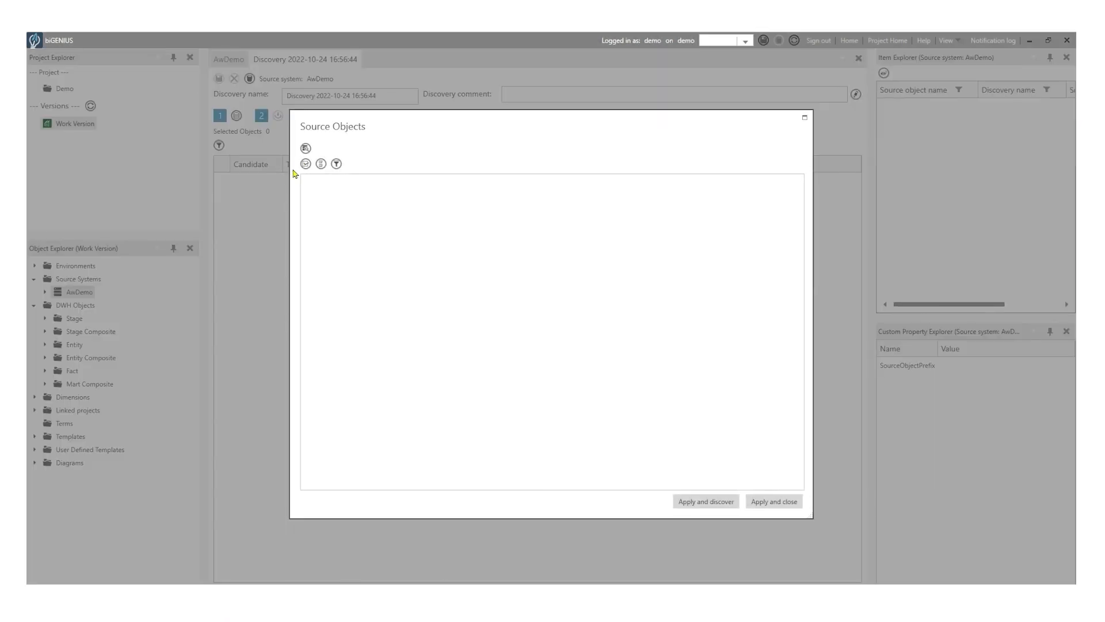
left_click(304, 148)
left_click(320, 163)
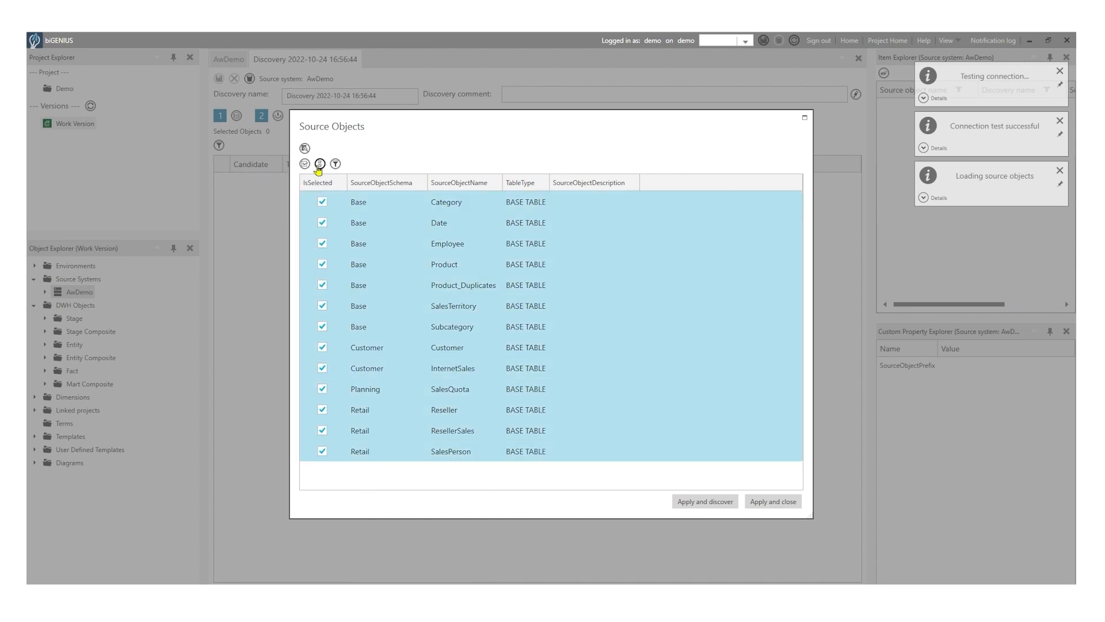
left_click(709, 502)
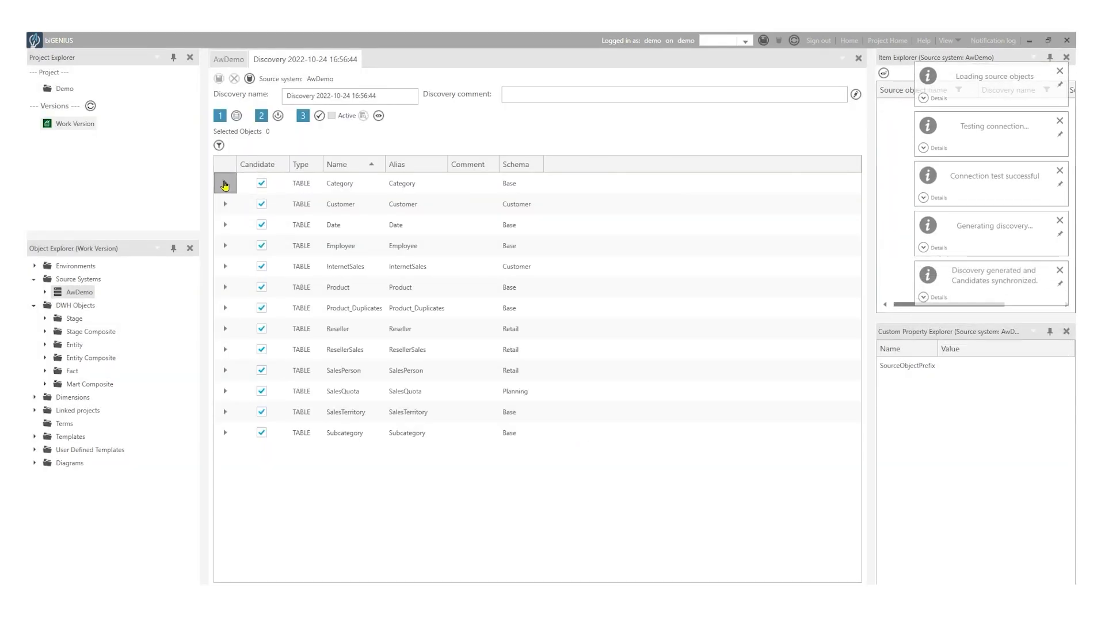
Review the Category and Customer columns in the new discovery, activate the discovery and close the AwDemo editors
left_click(225, 183)
left_click(226, 284)
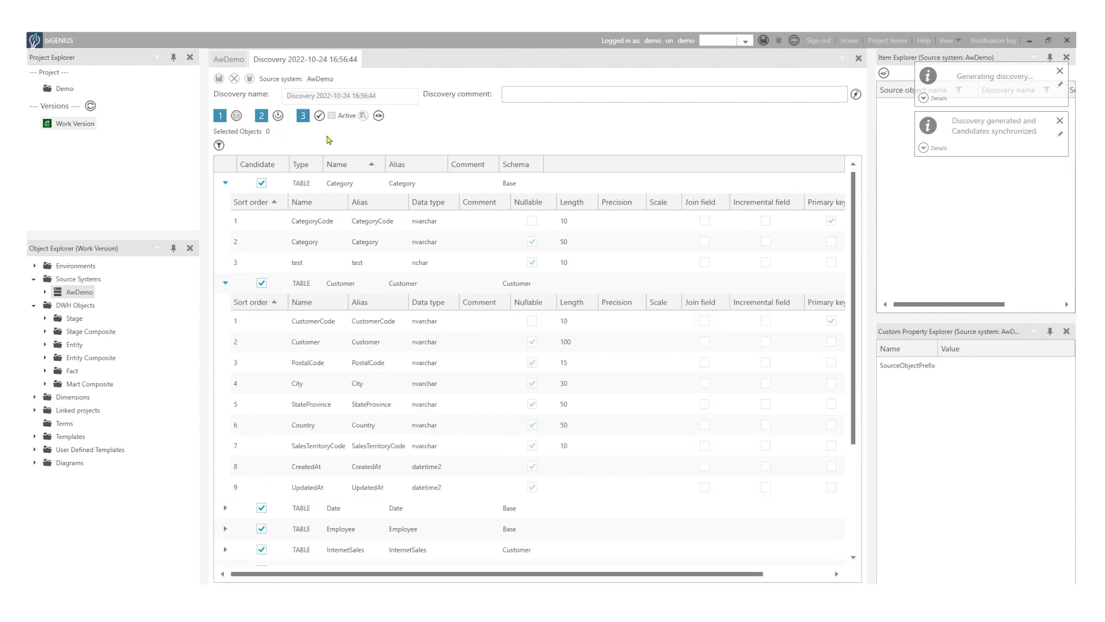
left_click(319, 116)
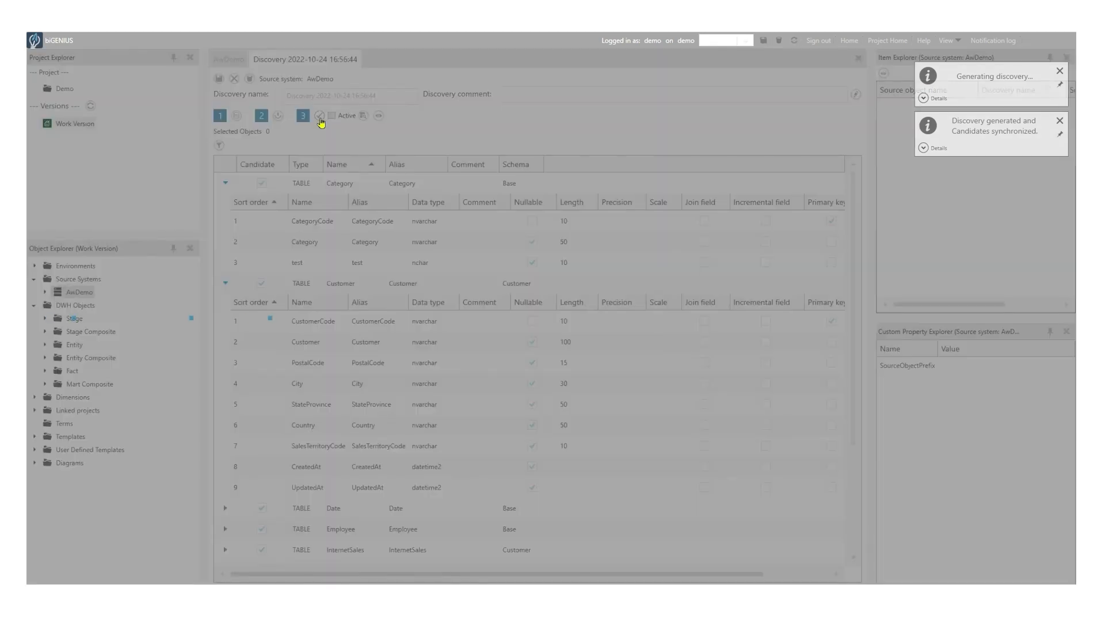
middle_click(300, 60)
middle_click(245, 61)
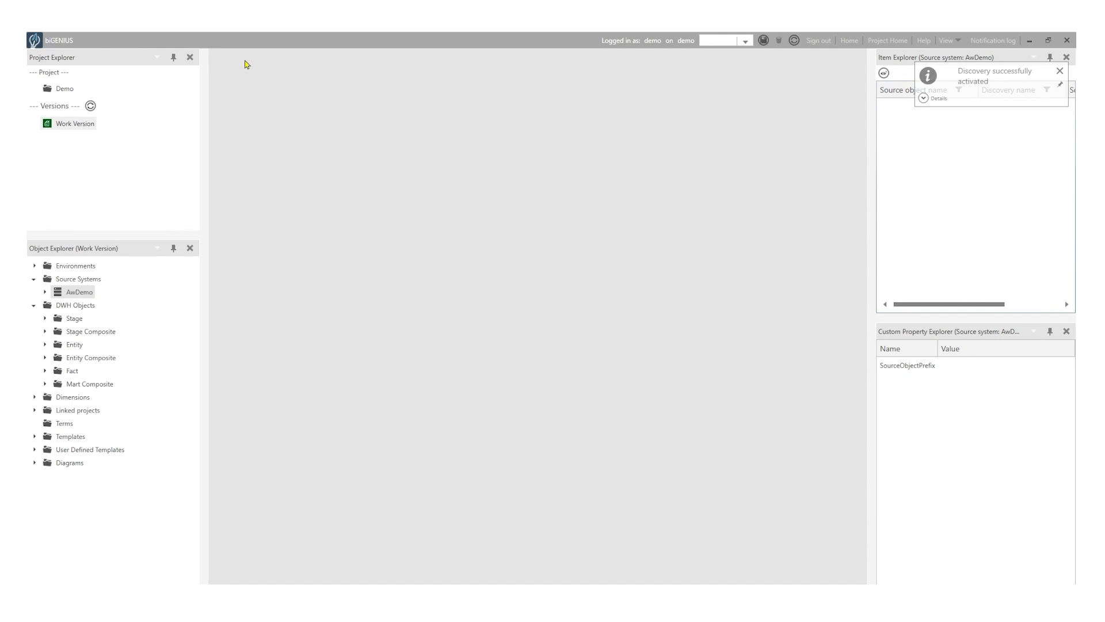
Create Stage objects from AwDemo's Category, Product and Subcategory source objects
left_click(78, 280)
left_click(79, 295)
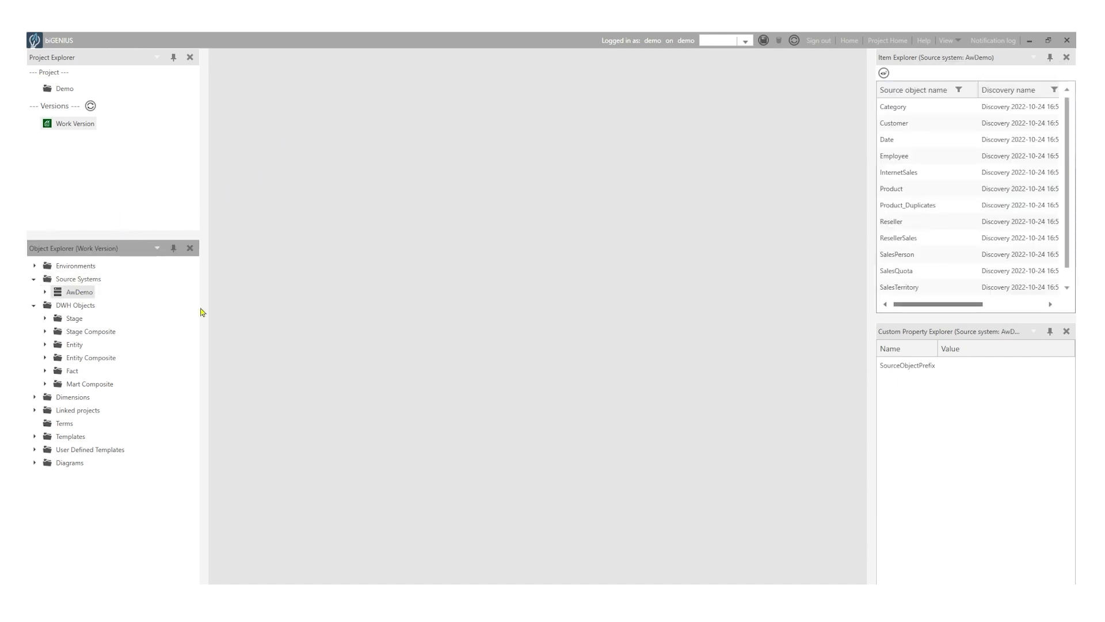
left_click(931, 110)
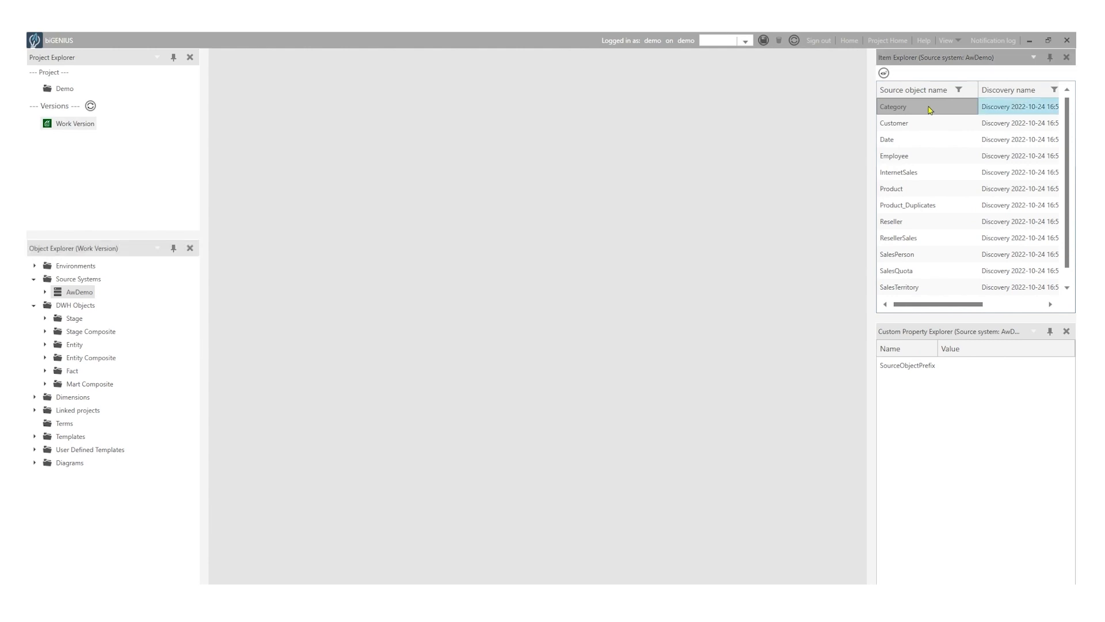
left_click(937, 188, "ctrl")
scroll(950, 208, "down", 1)
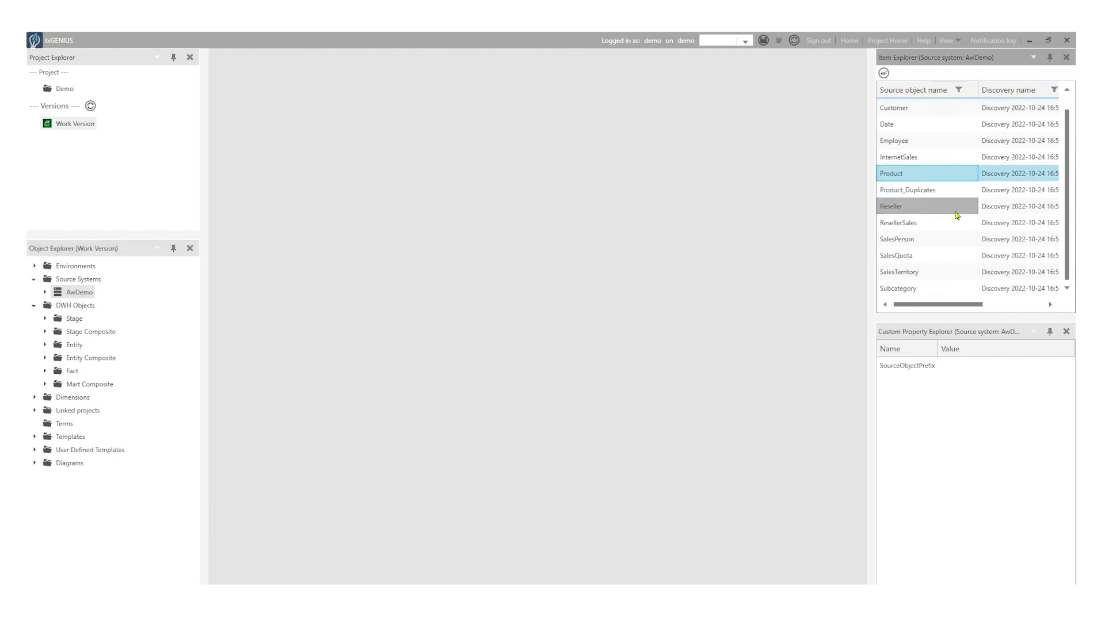
left_click(936, 289, "ctrl")
right_click(914, 290)
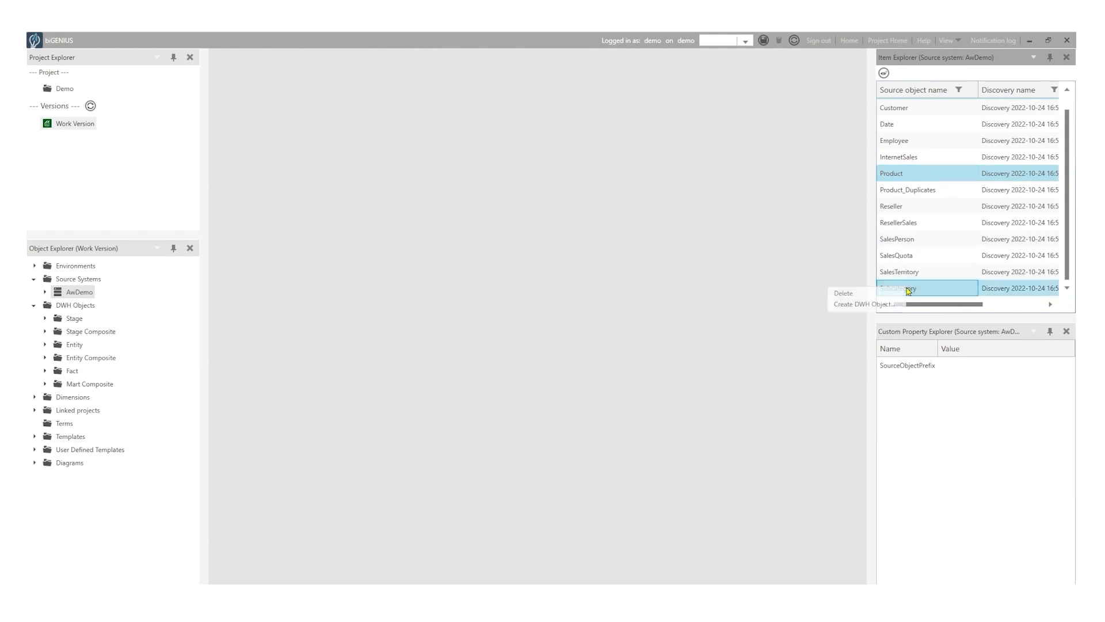
mouse_move(864, 304)
left_click(806, 306)
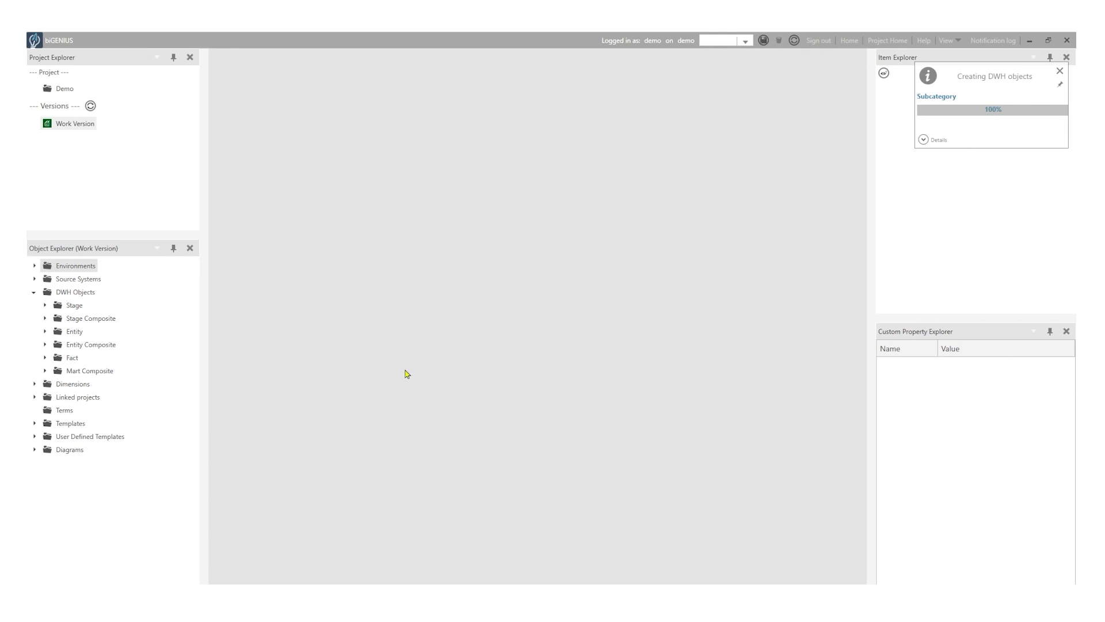
Create Entity objects from the Category, Product and Subcategory stages
left_click(69, 305)
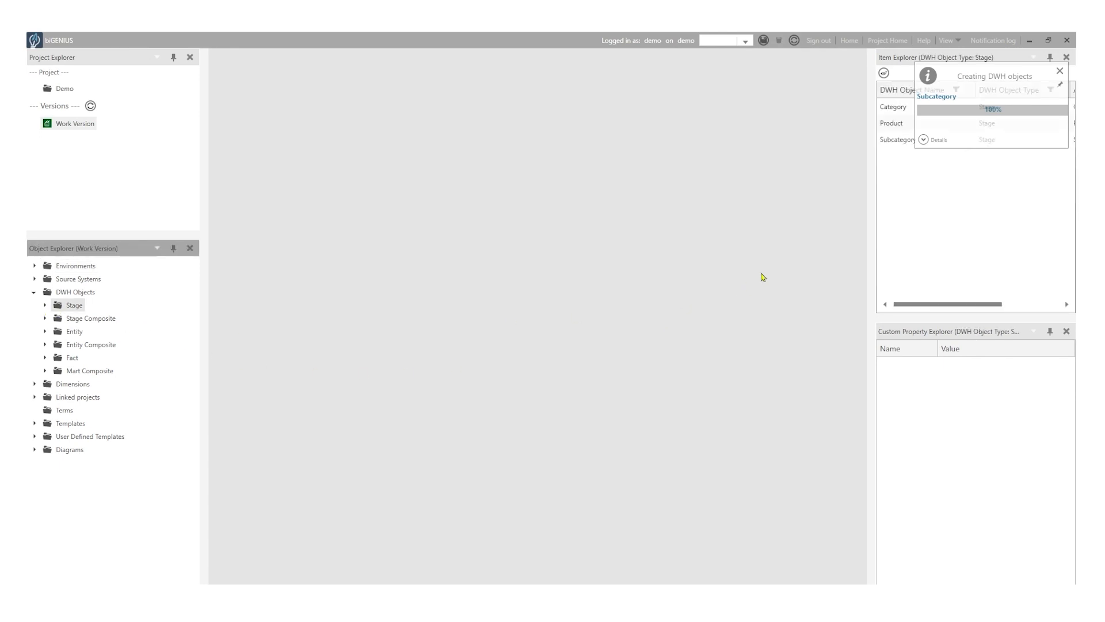
left_click(898, 125)
left_click(895, 141, "shift")
right_click(893, 140)
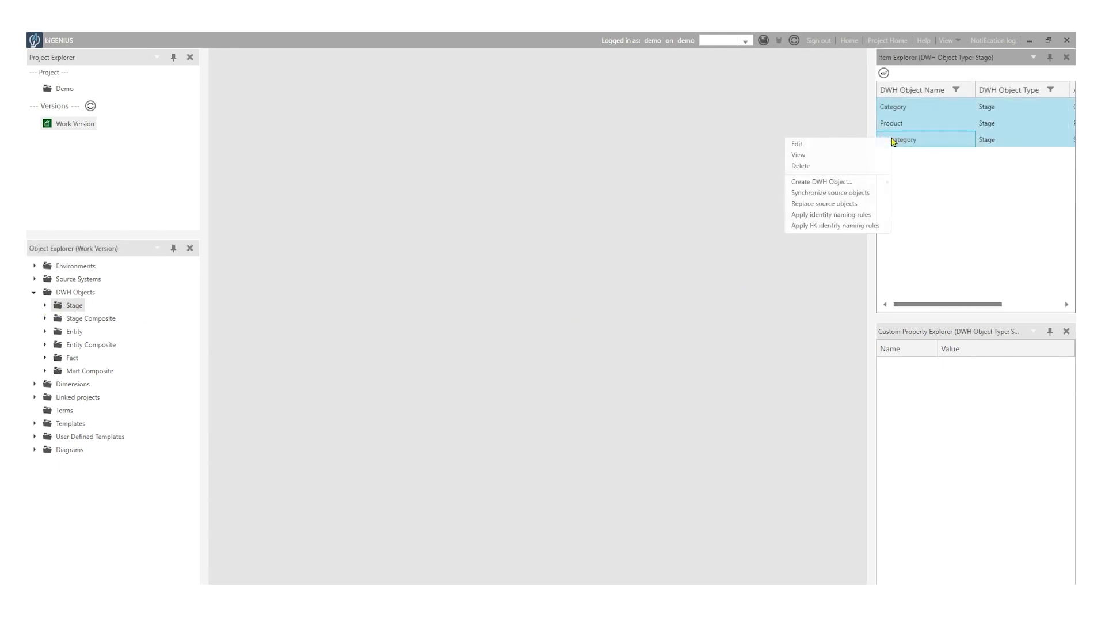
mouse_move(794, 184)
left_click(744, 196)
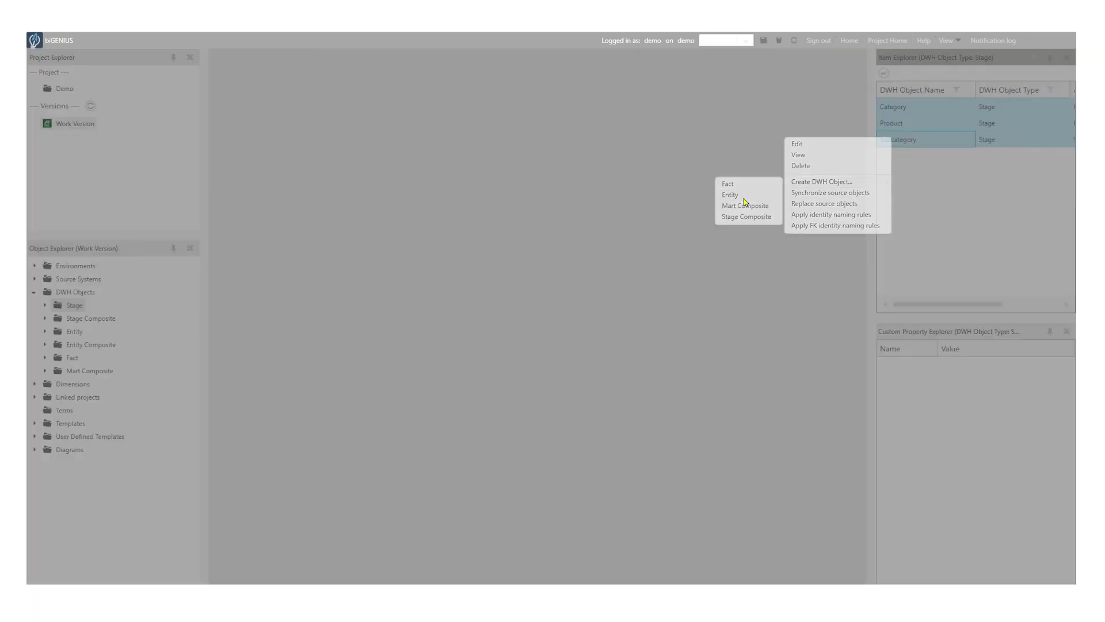
Open the new Product entity and review its data flow sets and source term mappings
left_click(45, 333)
left_click(86, 357)
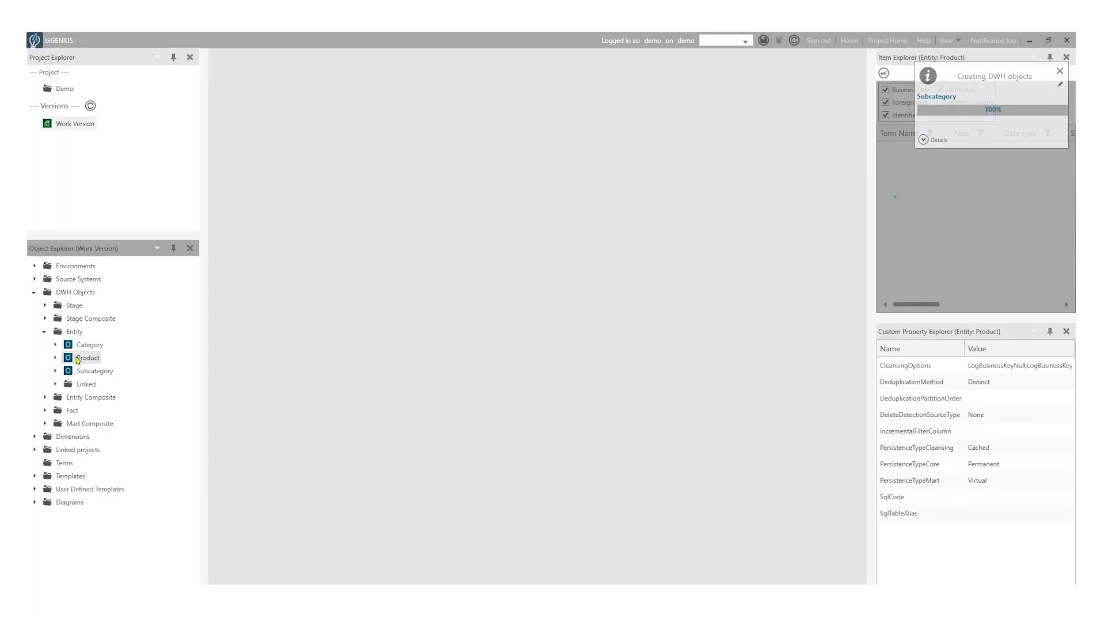
double_click(86, 358)
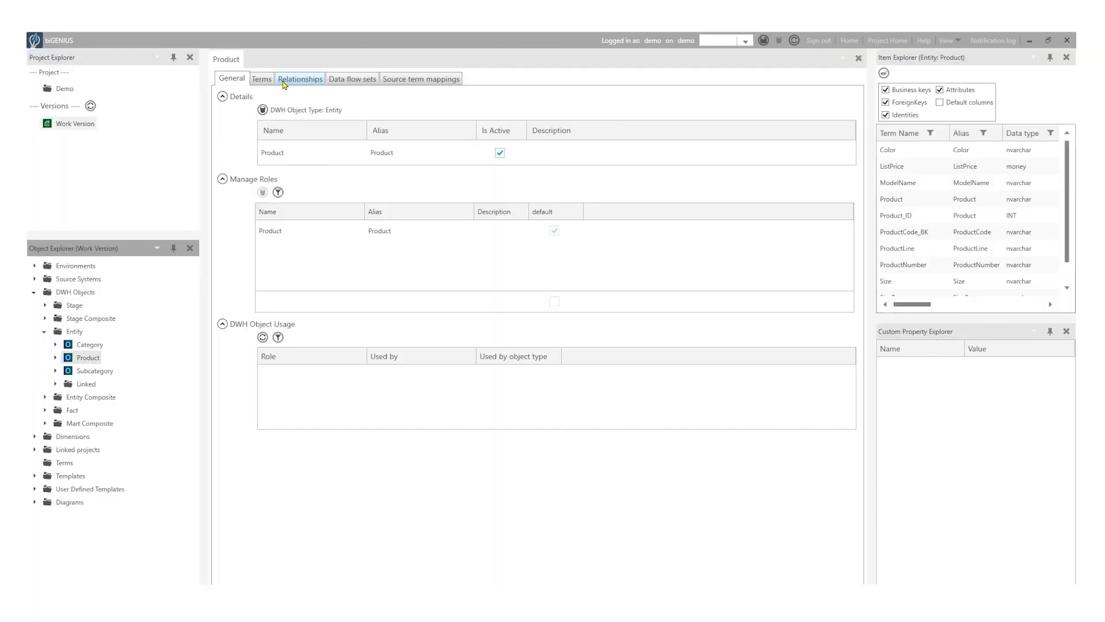
left_click(330, 80)
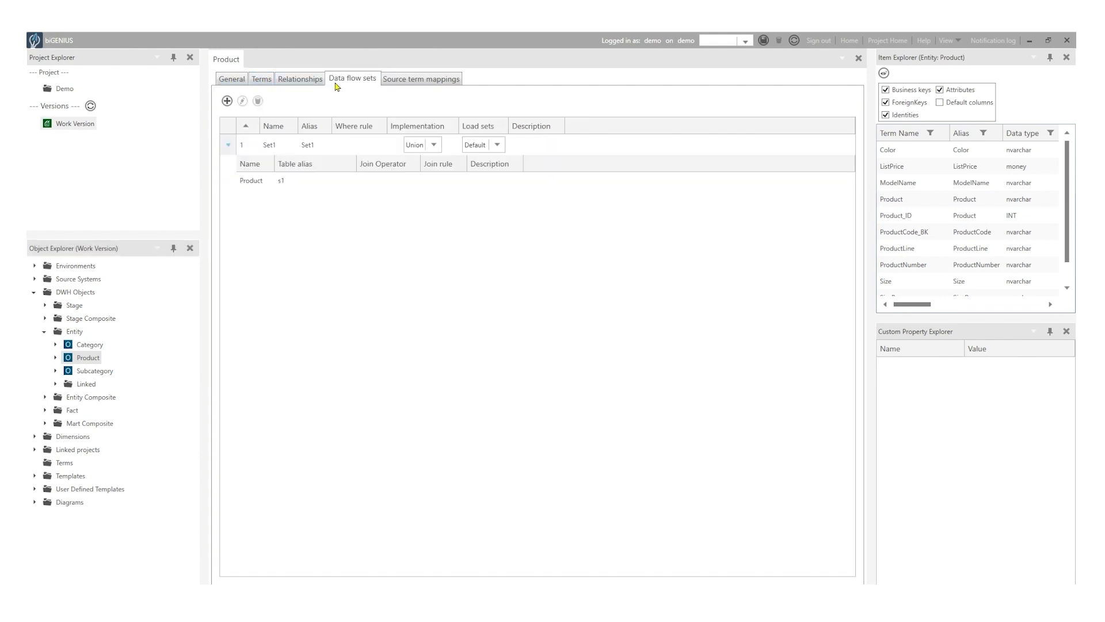
left_click(419, 86)
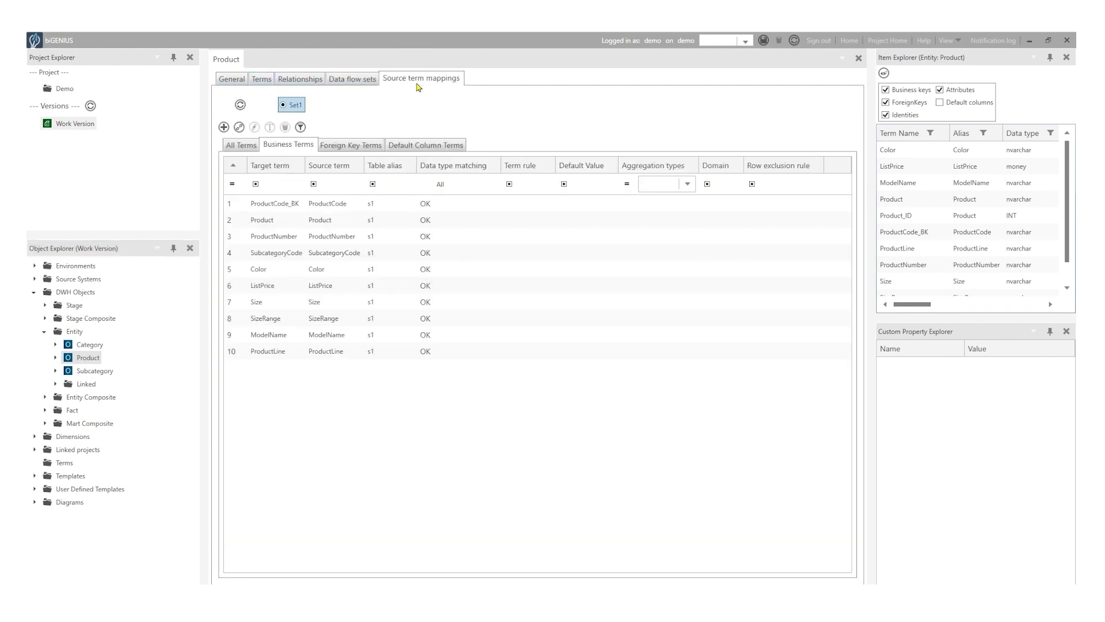
Add a relationship from the Product entity to the Subcategory entity
left_click(297, 85)
left_click(280, 174)
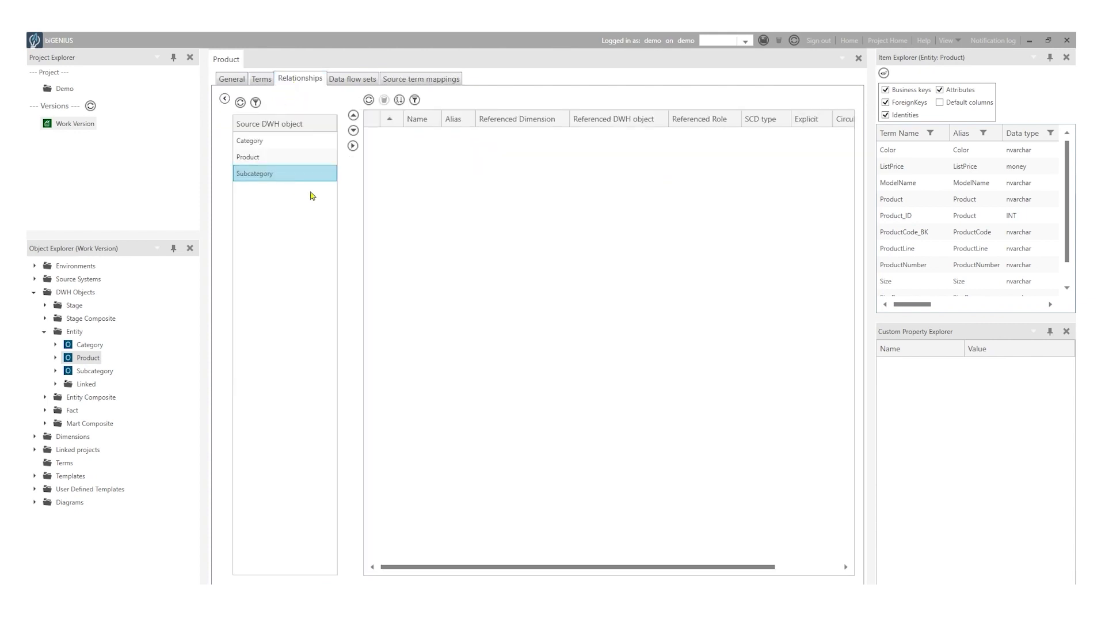
left_click(353, 146)
Open the Subcategory entity and add a relationship from it to the Category entity
double_click(95, 371)
left_click(300, 78)
left_click(249, 140)
left_click(353, 146)
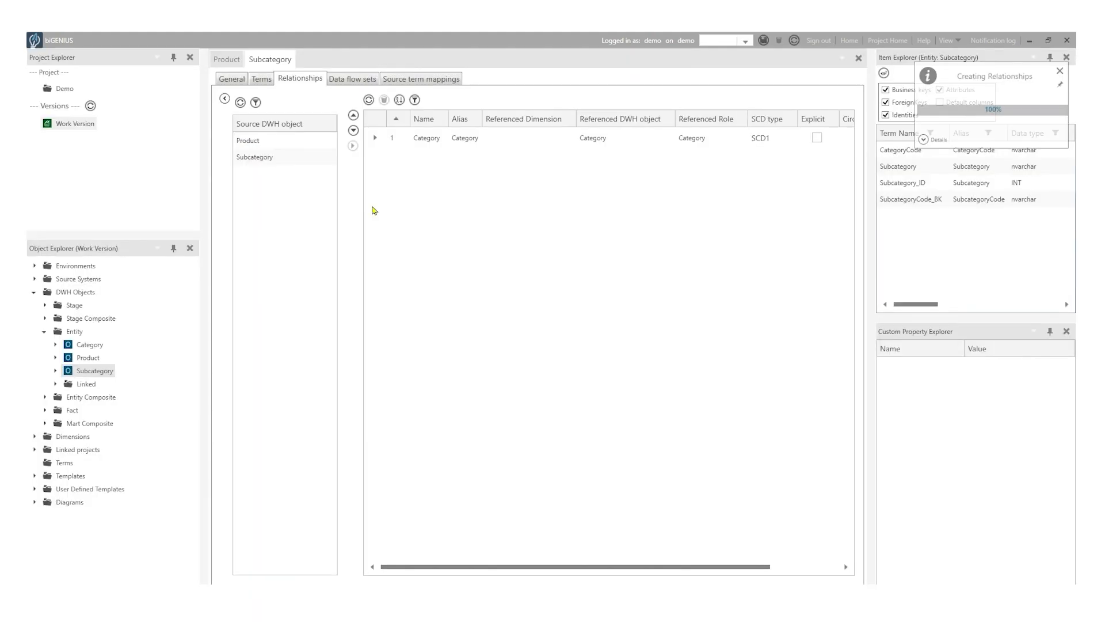
Map the CategoryCode source term to FK_Category_BK in the Subcategory entity and save the mapping
left_click(436, 82)
left_click(239, 127)
left_click(570, 166)
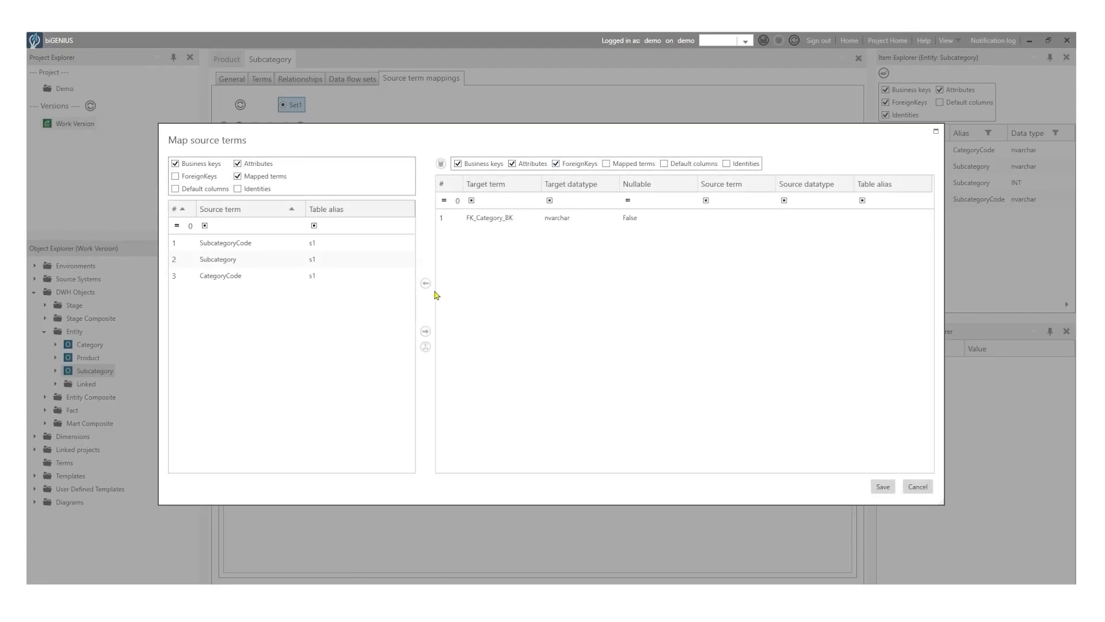
left_click(276, 260)
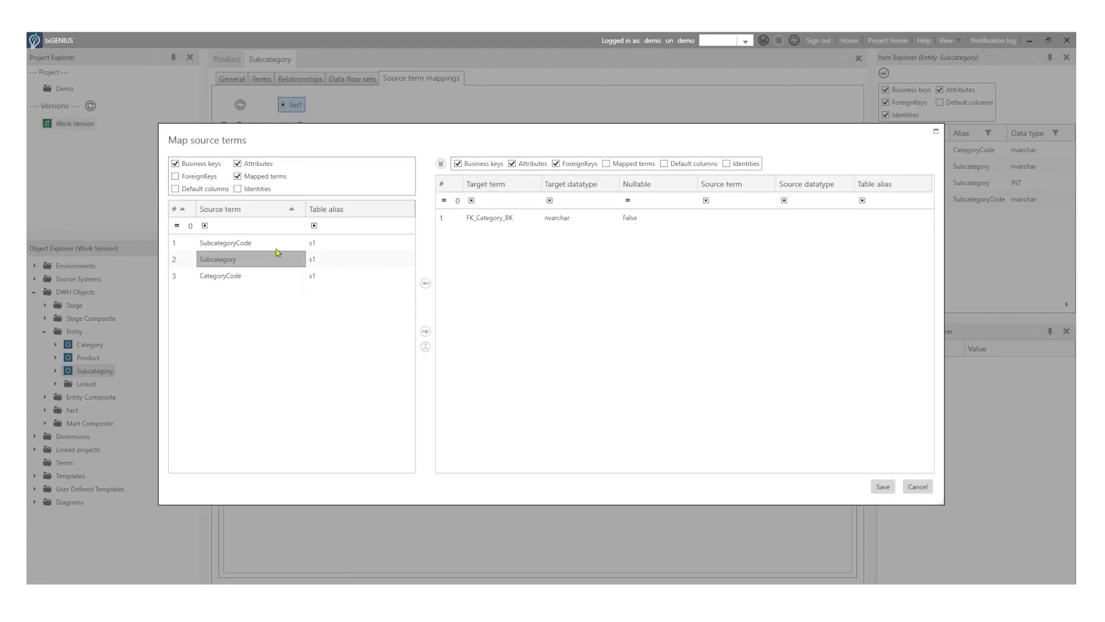
double_click(264, 278)
left_click(879, 485)
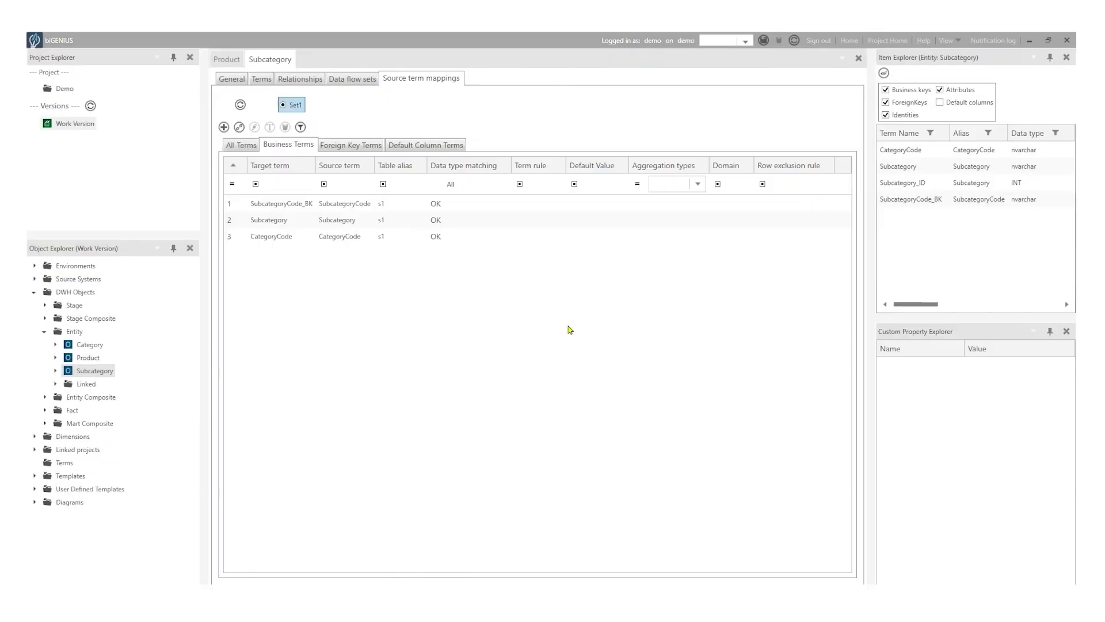
Map SubcategoryCode to the Product entity's Subcategory foreign key, save the mapping and close both entity editors
left_click(230, 58)
left_click(409, 80)
left_click(239, 126)
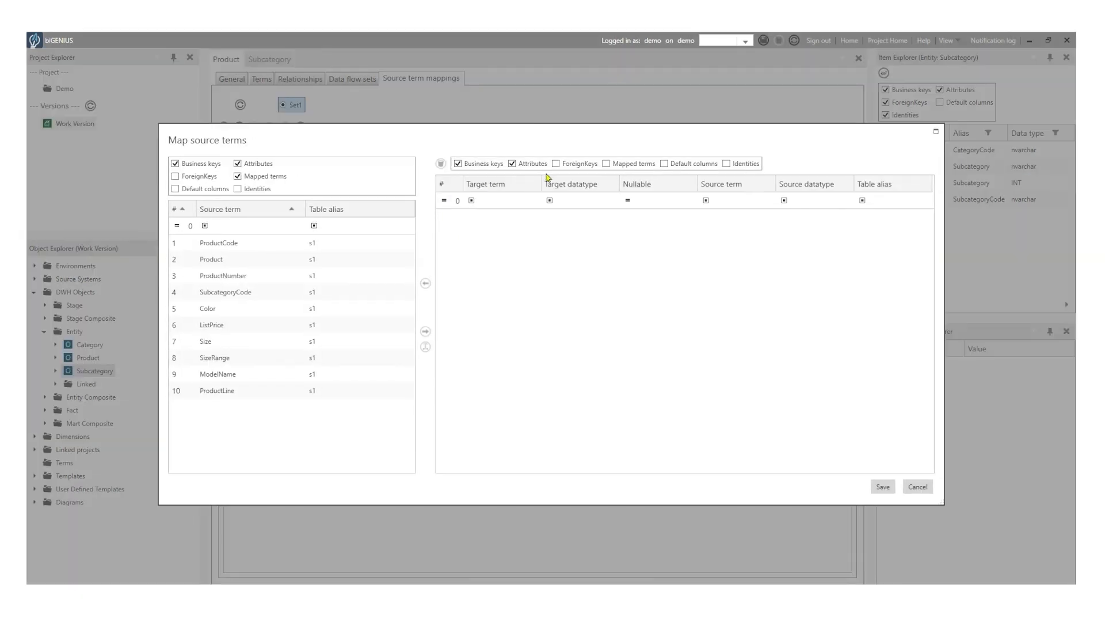
left_click(255, 294)
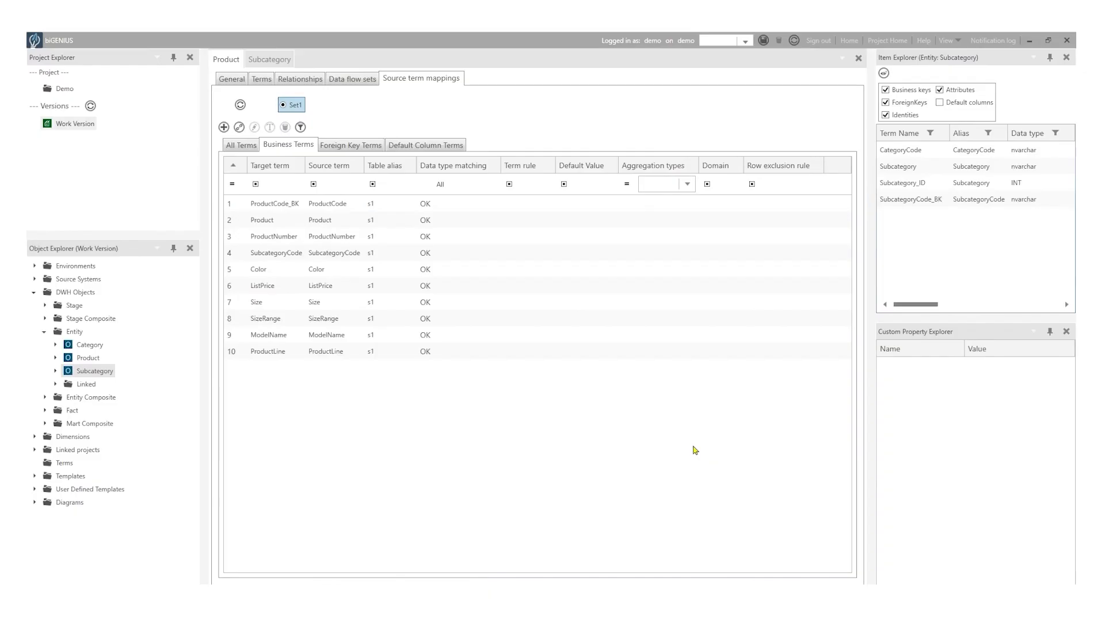
left_click(882, 486)
middle_click(227, 62)
middle_click(227, 62)
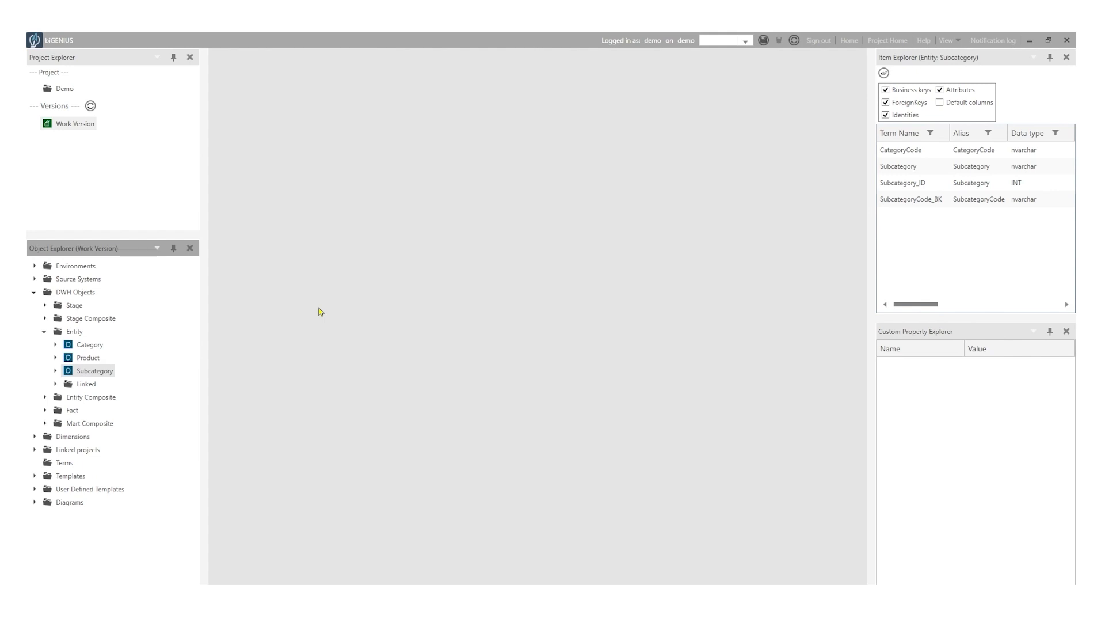
Create a new Fact object named Sales
left_click(73, 411)
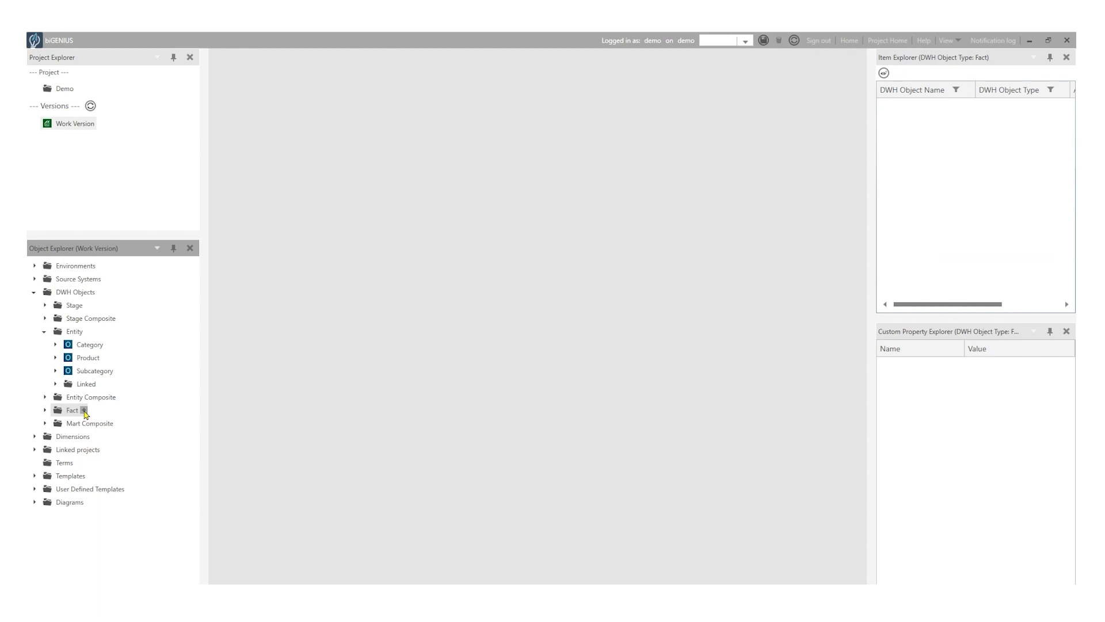
left_click(84, 411)
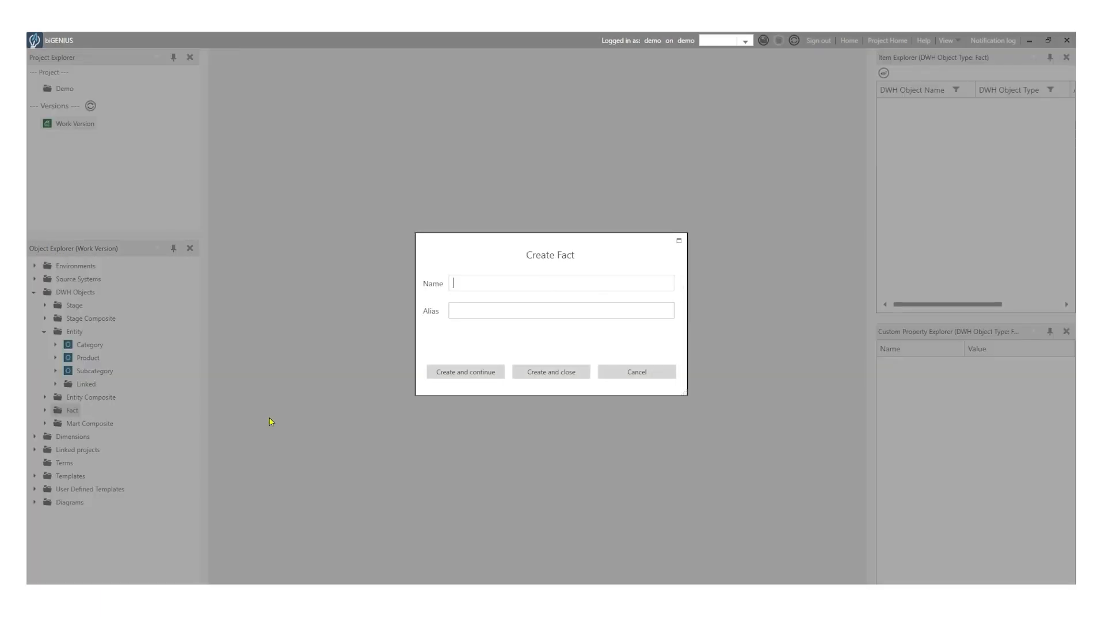
left_click(543, 373)
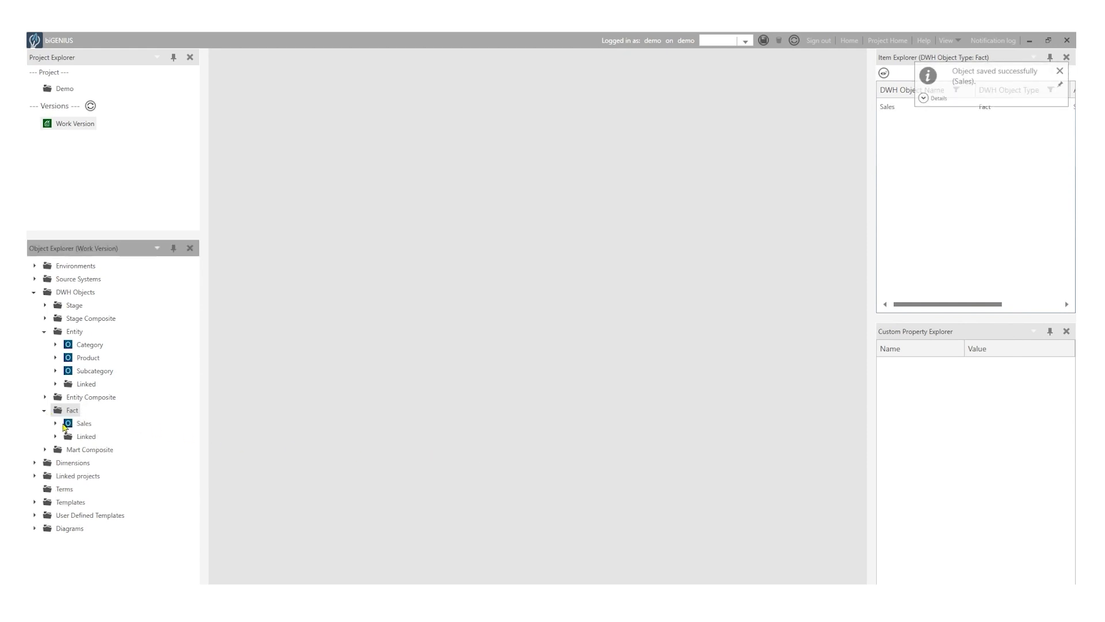
Open the Sales fact and add an attribute term ID of type int as its business key
double_click(79, 425)
left_click(271, 80)
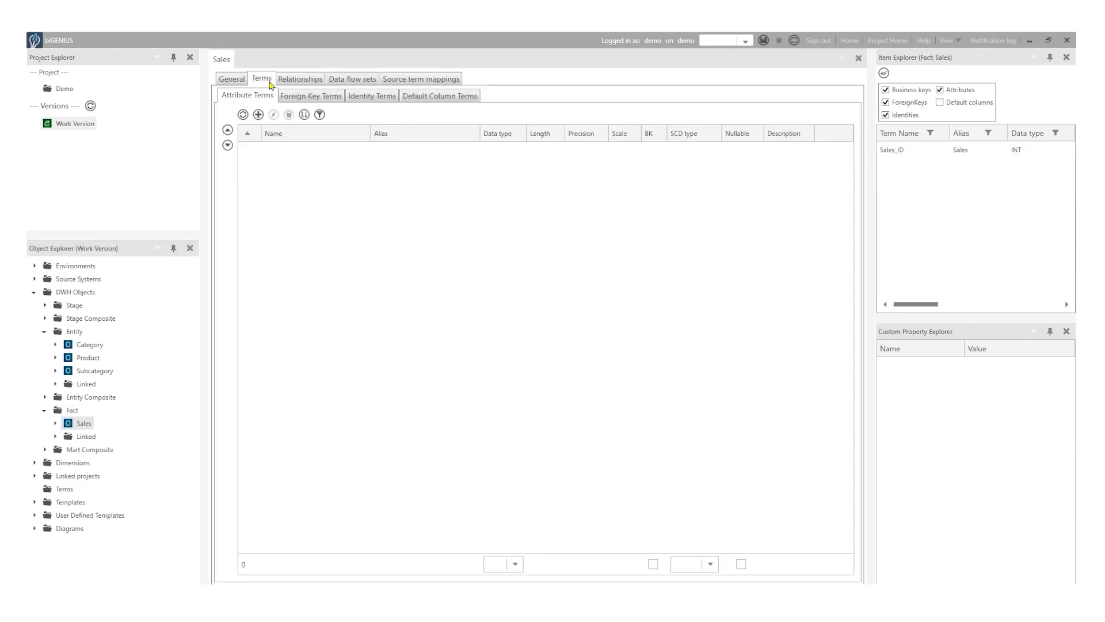
left_click(316, 560)
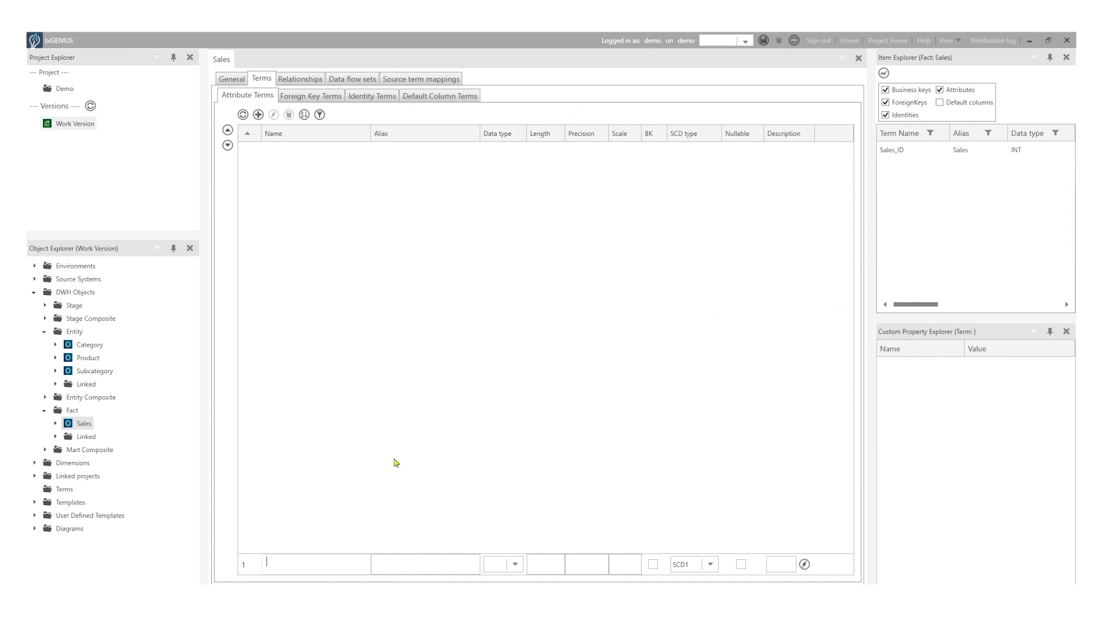
type("ID")
key("Tab")
key("Tab")
type("int")
key("Tab")
key("Tab")
key("Tab")
key("Tab")
key("space")
key("Return")
Add an OrderQuantity attribute term of type decimal with precision 10 and scale 2 to the Sales fact
left_click(311, 563)
type("Order")
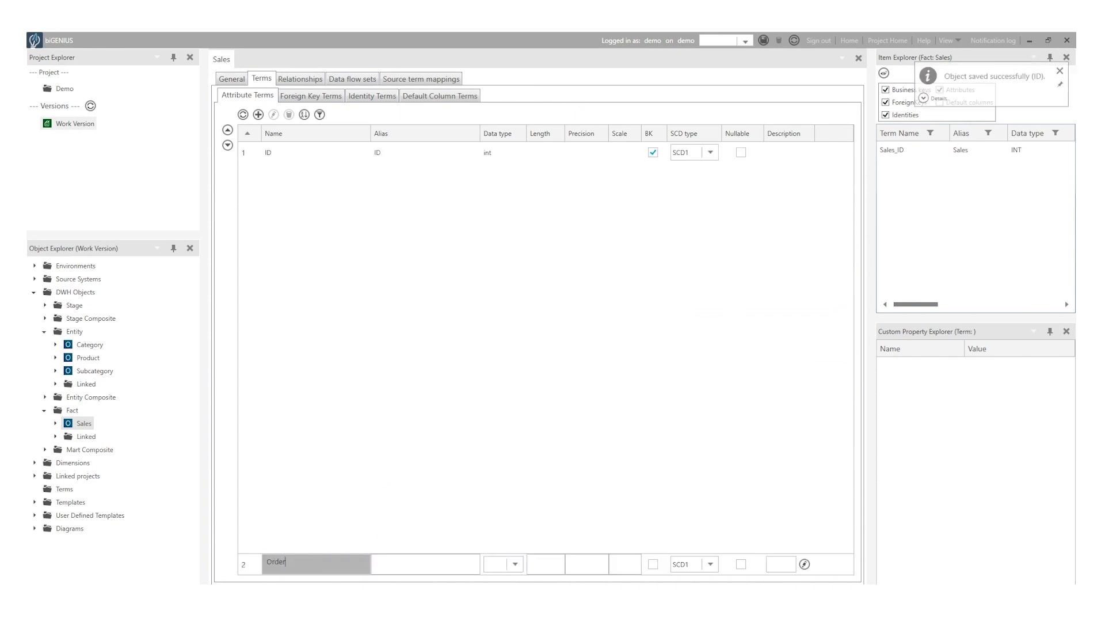
type("Quantity")
key("Tab")
key("Tab")
type("decimal")
key("Tab")
key("Tab")
type("10")
key("Tab")
type("2 ")
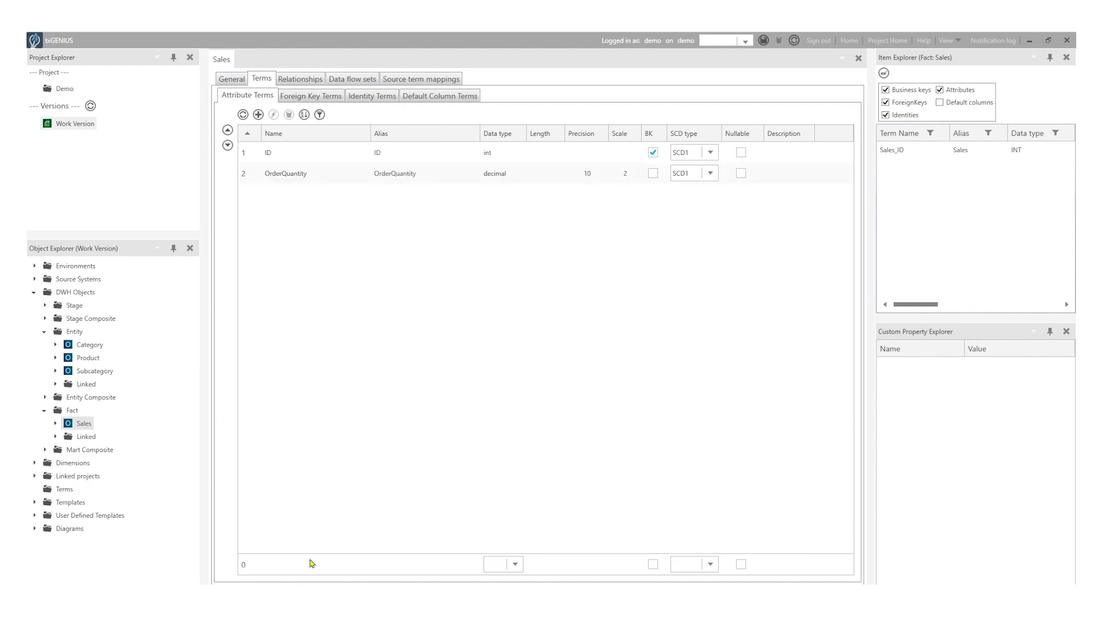
Add DiscountAmount, SalesAmount and TotalProductCost attribute terms to the Sales fact, each decimal with precision 10 and scale 2
type("DiscountAmount")
key("Tab")
key("Tab")
type("decimal")
key("Tab")
key("Tab")
type("10")
key("Tab")
type("2 SalesAmount")
key("Tab")
key("Tab")
type("decimal")
key("Tab")
key("Tab")
type("10")
key("Tab")
type("2 TotalProductCost")
key("Tab")
key("Tab")
type("decimal")
key("Tab")
key("Tab")
type("10")
key("Tab")
type("2")
key("Return")
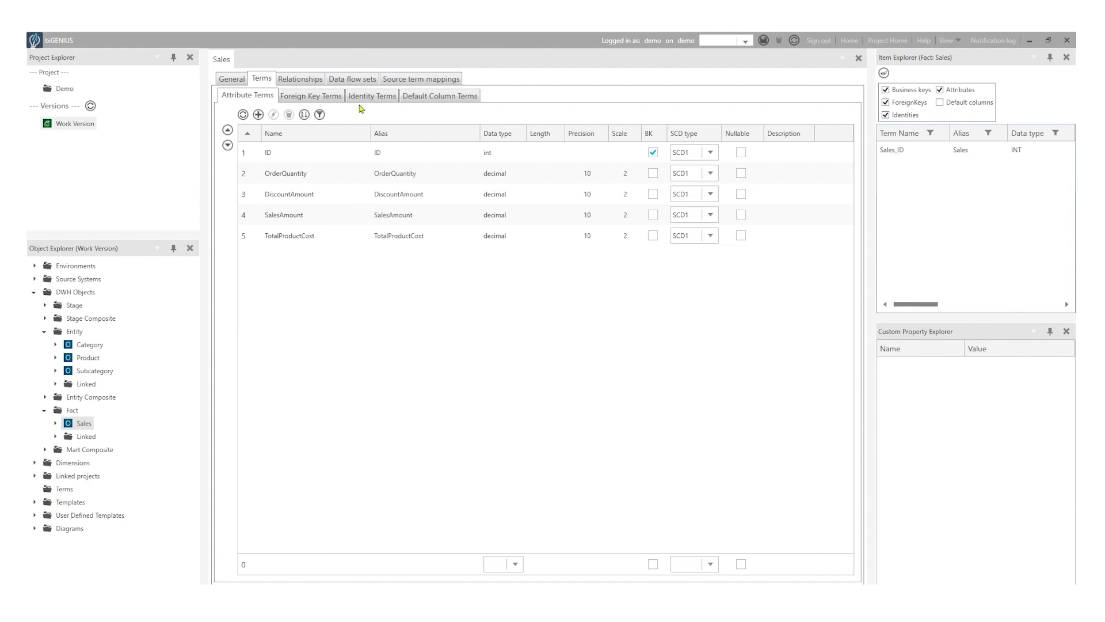
Add a relationship from the Sales fact to the Product entity and show the fact's data flow sets
left_click(315, 80)
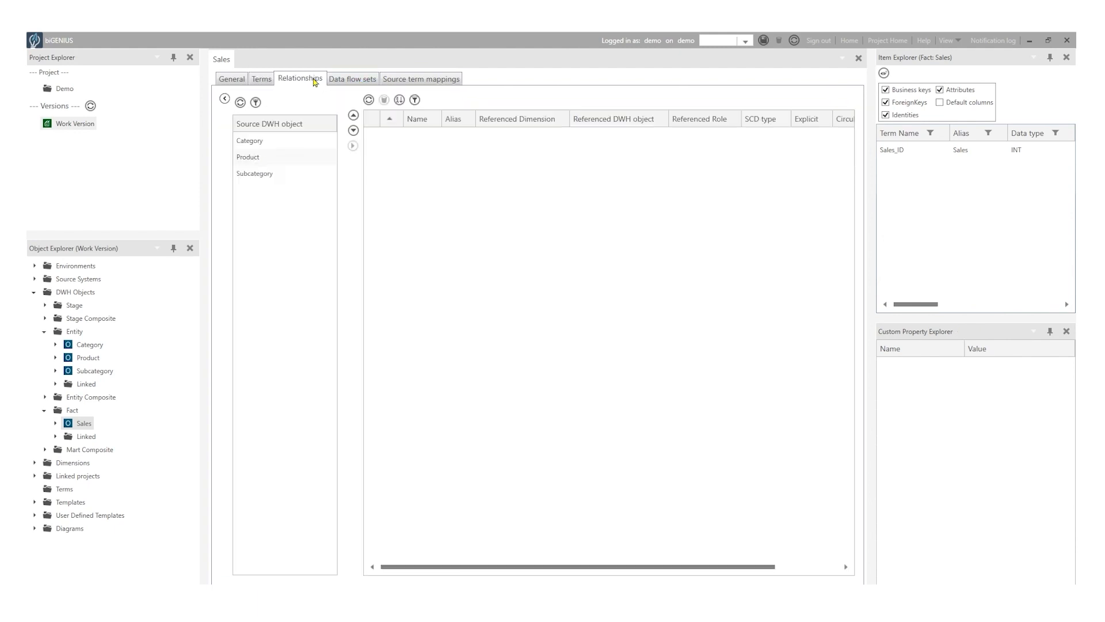
left_click(353, 146)
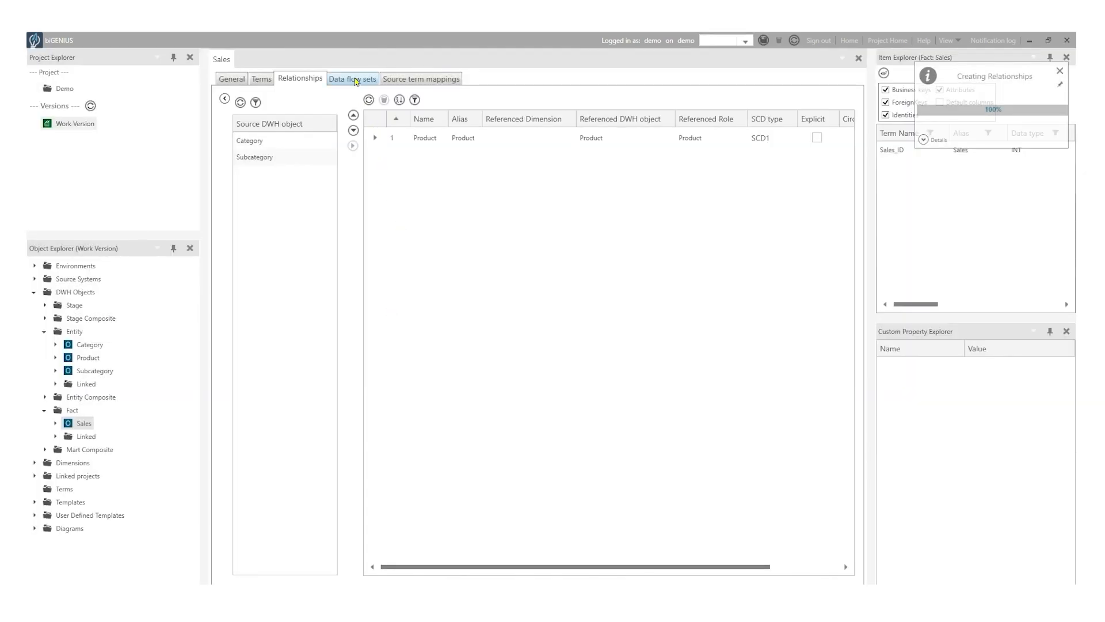
left_click(357, 81)
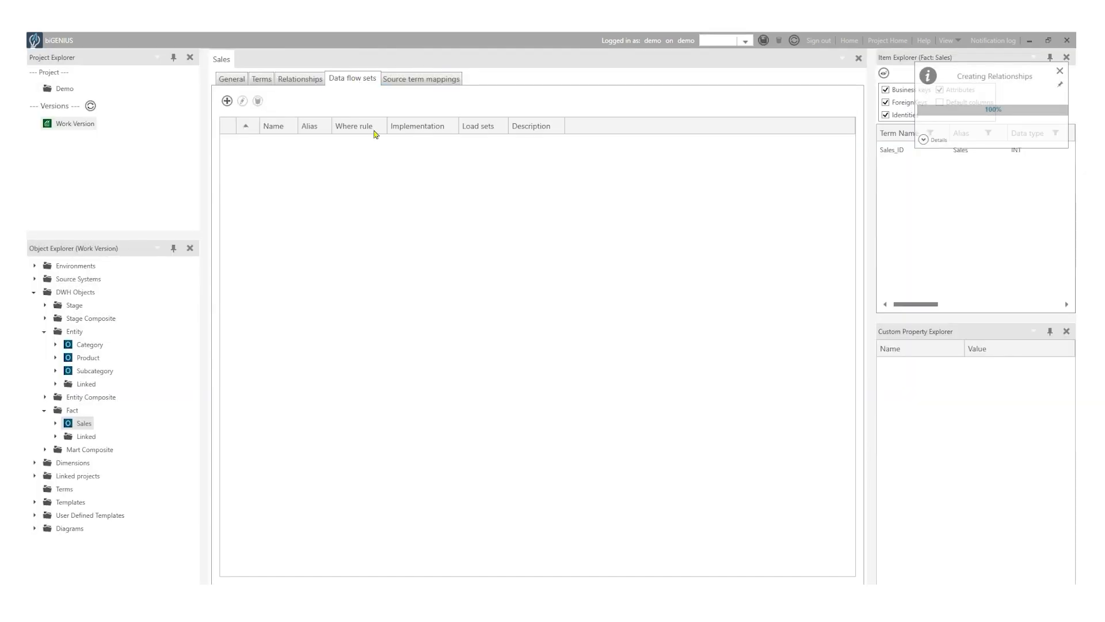
Create Stage objects from AwDemo's InternetSales and ResellerSales source objects
left_click(38, 280)
left_click(64, 293)
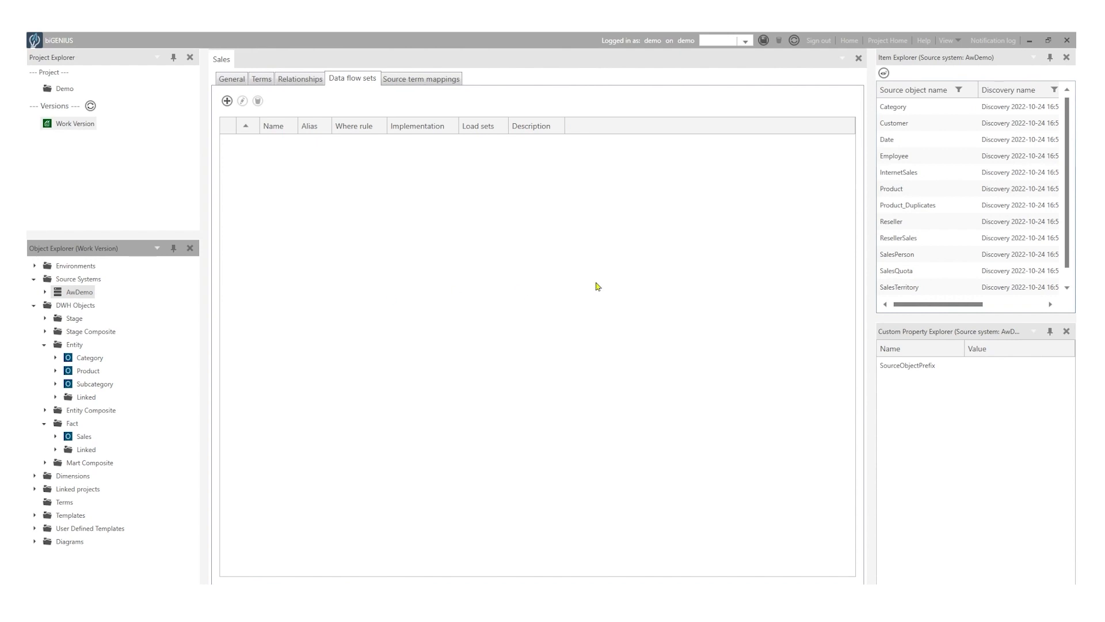
left_click(890, 177)
left_click(915, 241, "ctrl")
left_click_drag(916, 242, 810, 281)
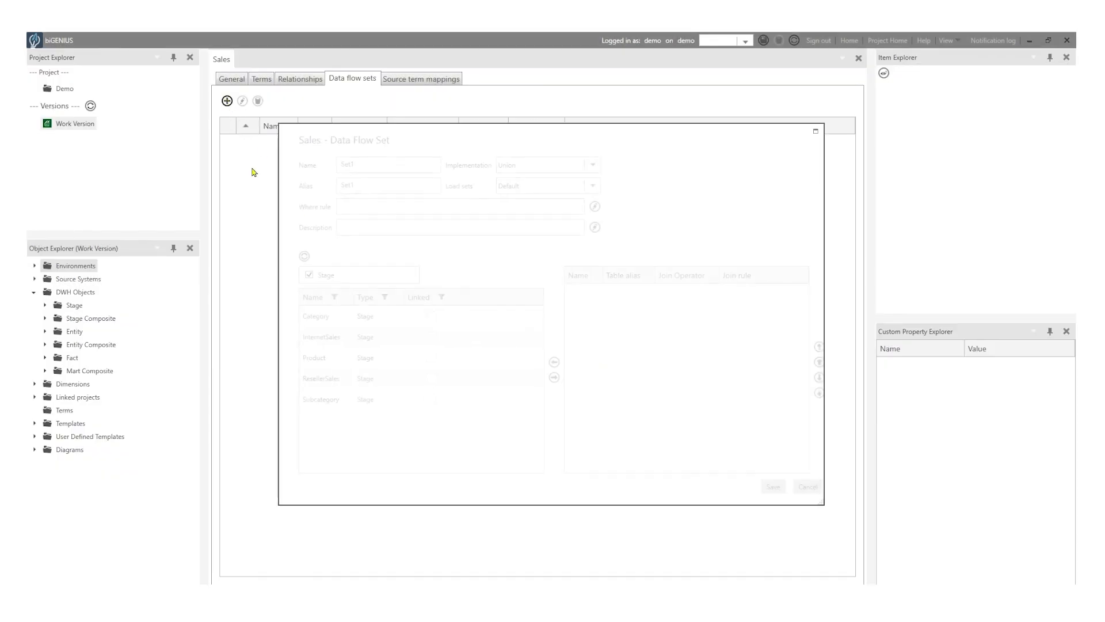
Add two Union data flow sets to the Sales fact, Set1 from the InternetSales stage and Set2 from the ResellerSales stage
double_click(311, 337)
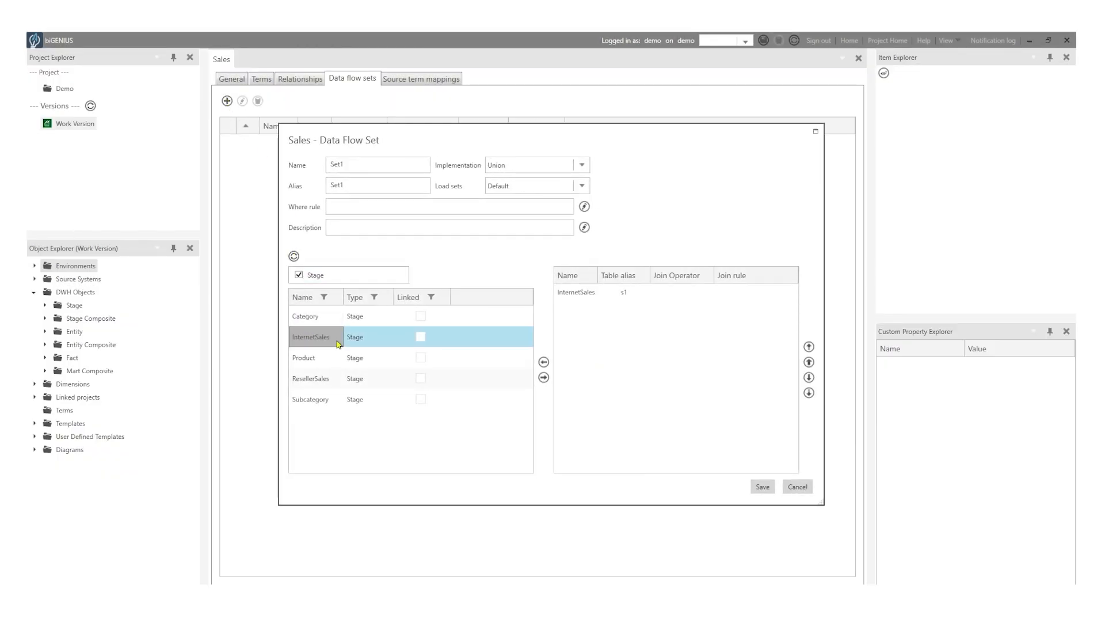
left_click(760, 487)
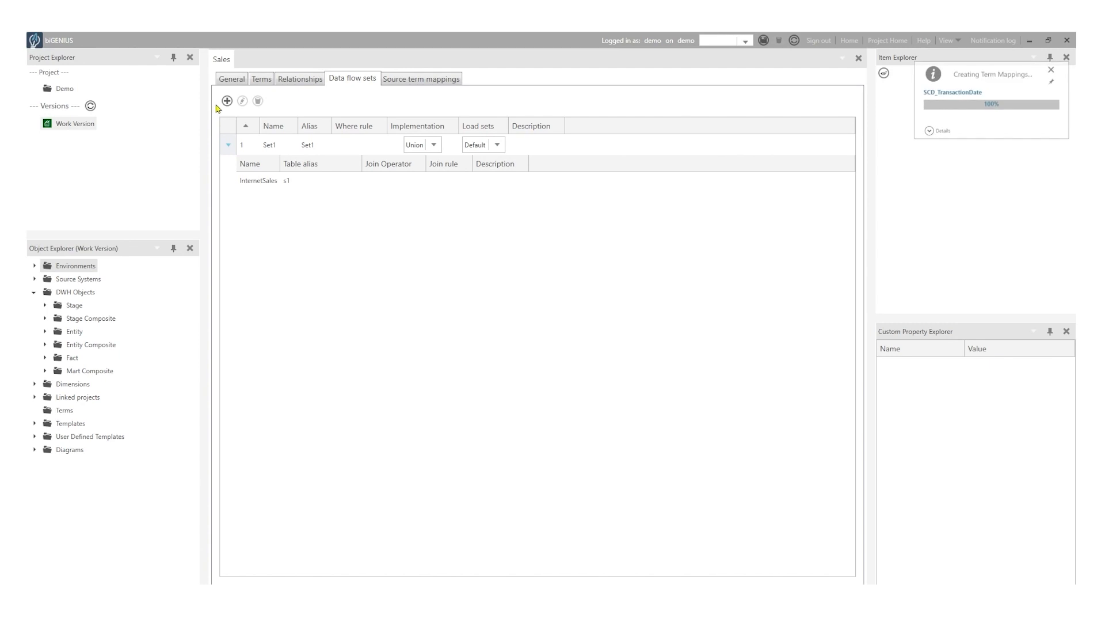
left_click(227, 100)
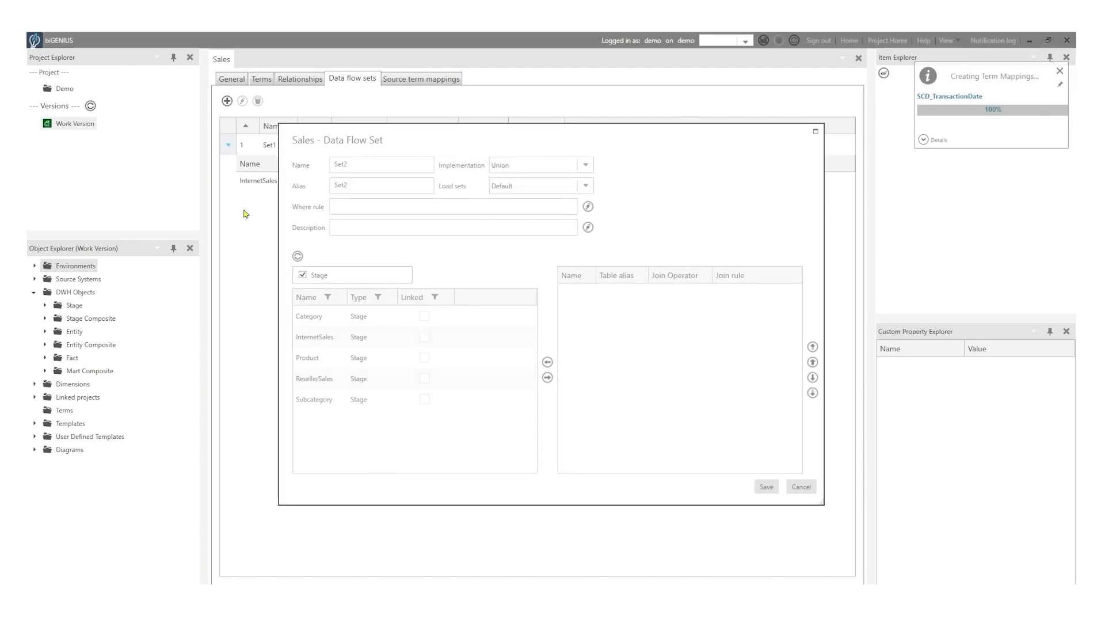
double_click(309, 379)
left_click(762, 486)
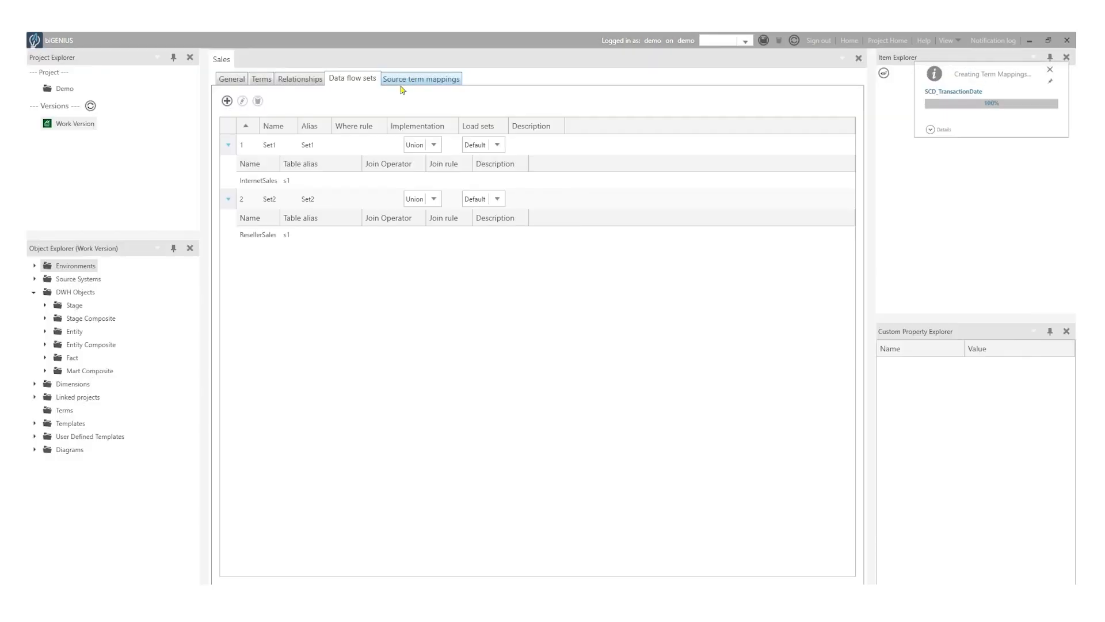
Automatically map all of Set1's source terms to the matching Sales business terms and save the mapping
left_click(420, 79)
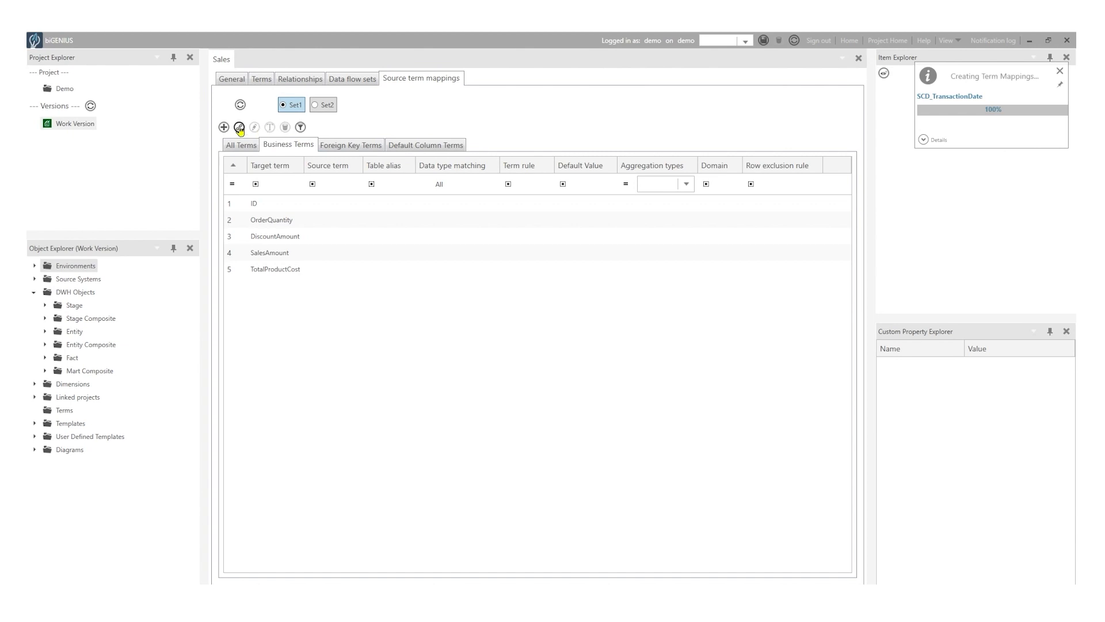
left_click(240, 128)
left_click(273, 247)
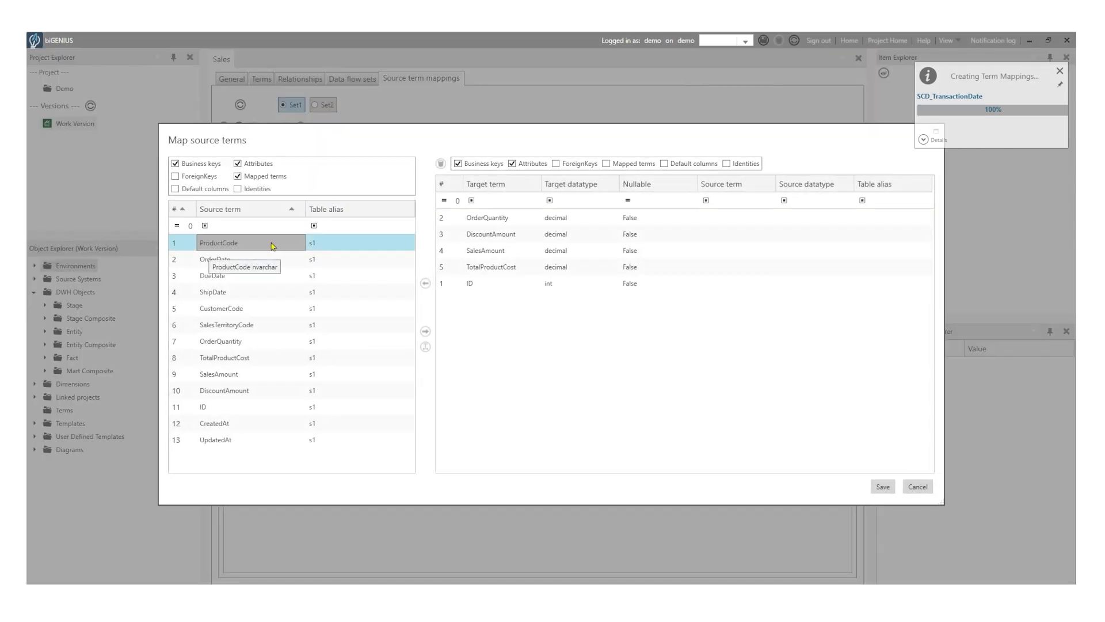
left_click(271, 440, "shift")
left_click(426, 347)
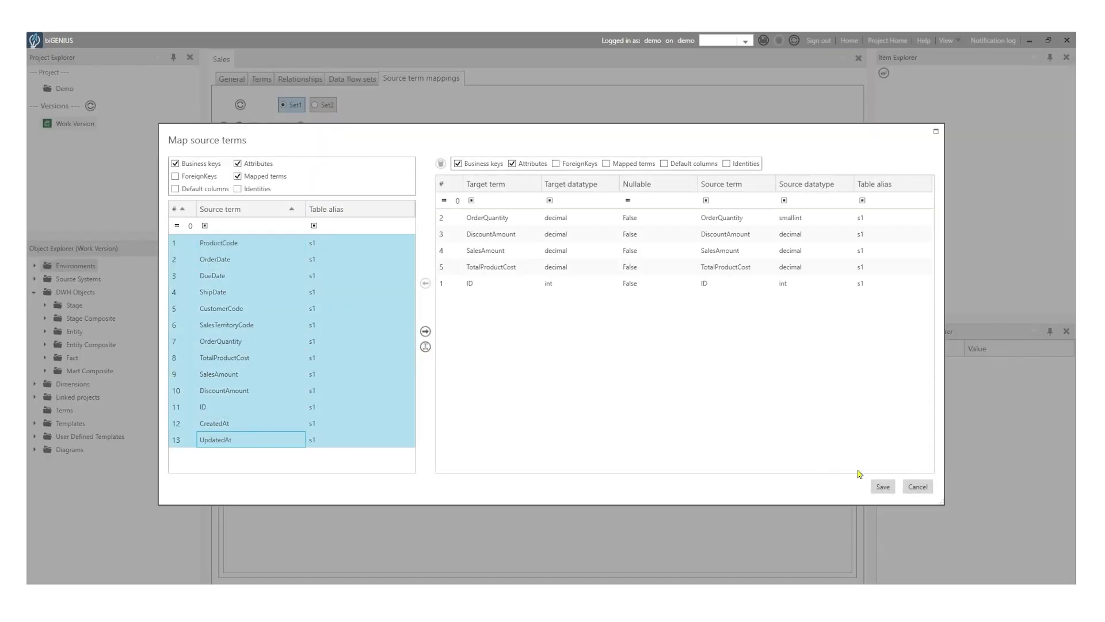
left_click(884, 488)
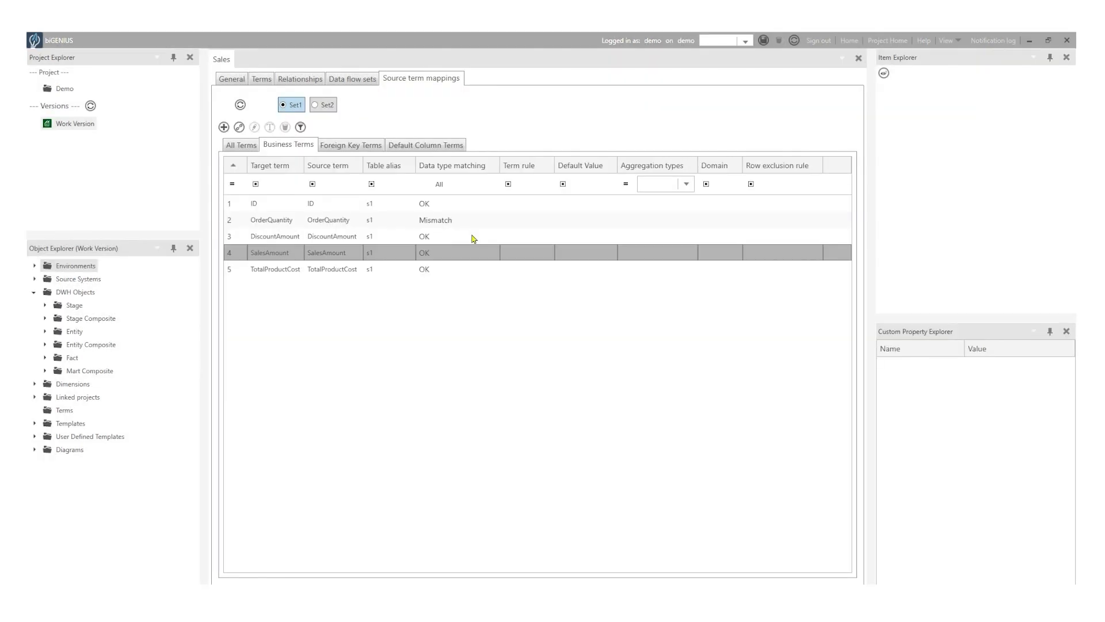
Automatically map all of Set2's source terms to the matching Sales business terms and save the mapping
left_click(323, 106)
left_click(239, 127)
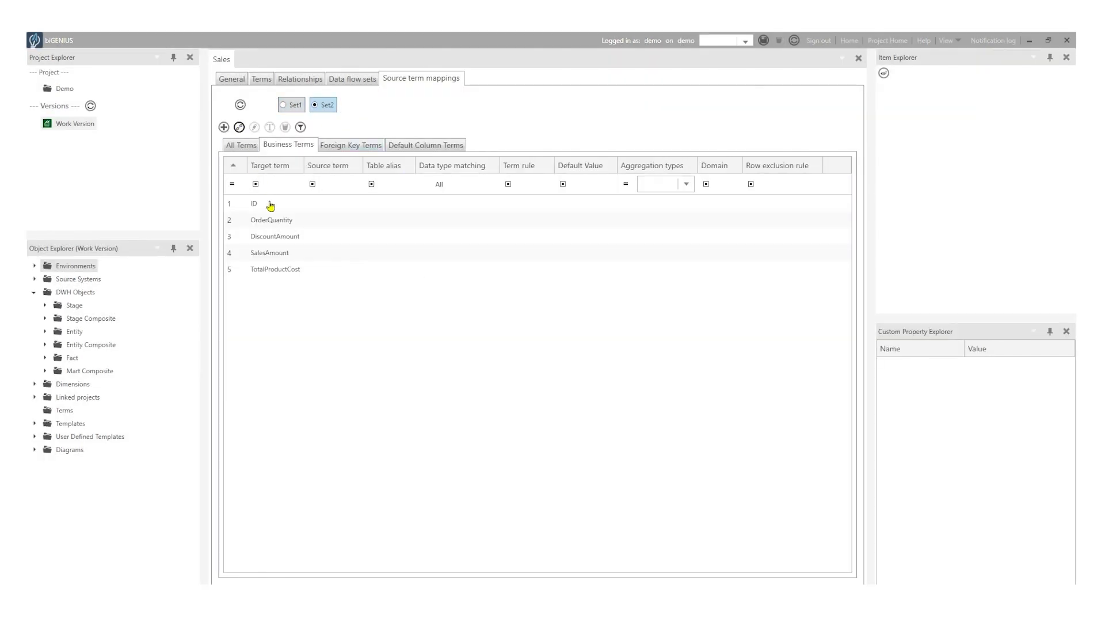
left_click(253, 242)
left_click(277, 470, "shift")
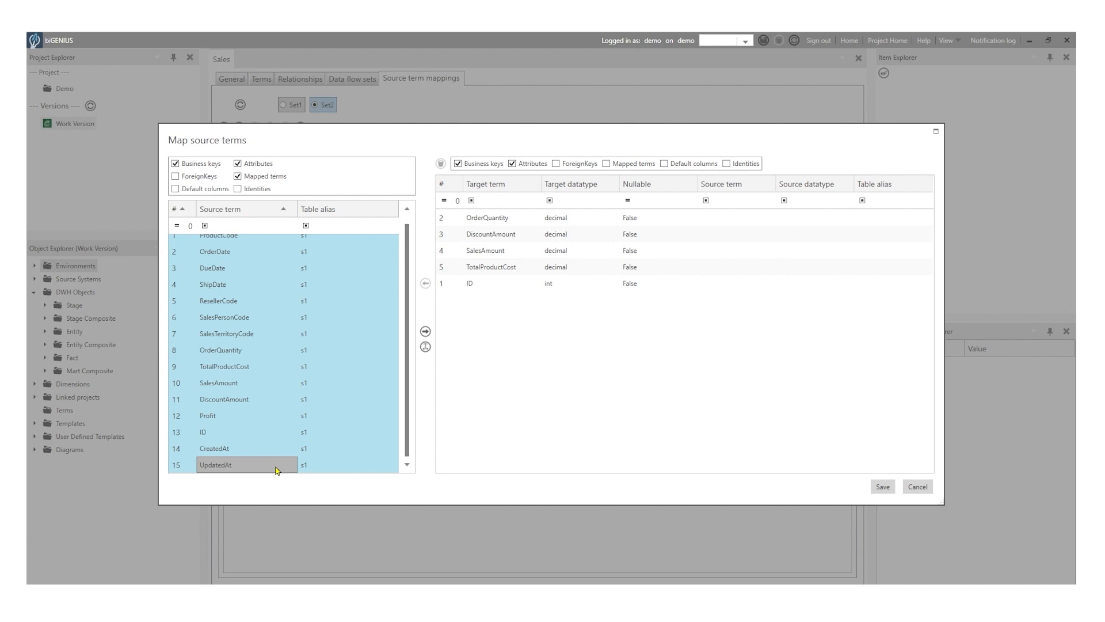
left_click(426, 346)
left_click(883, 486)
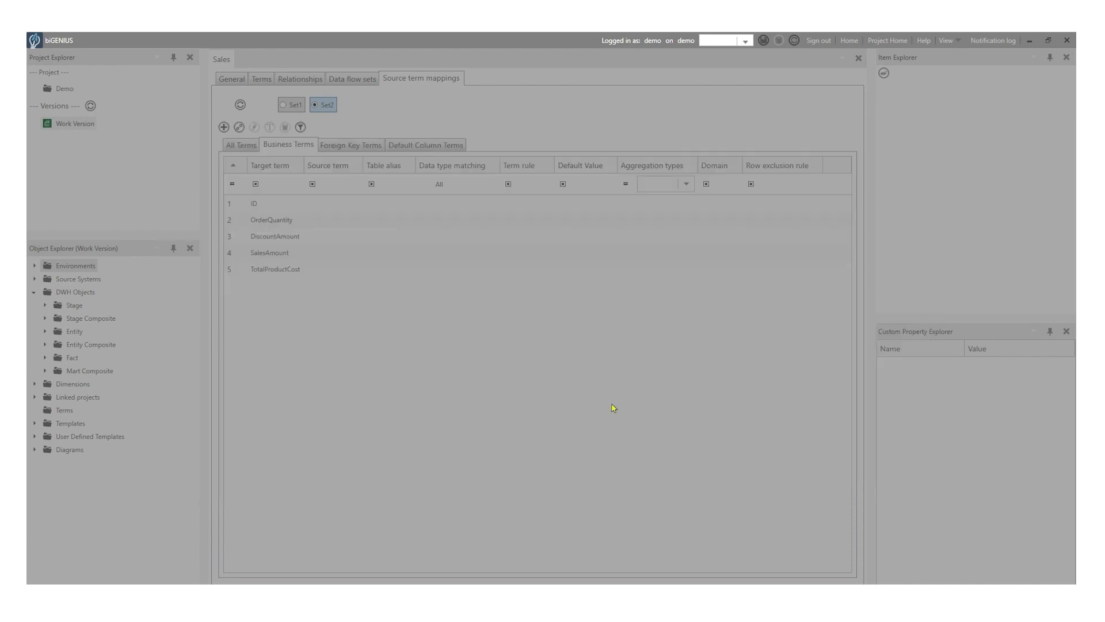
Map the ProductCode source term to the foreign key term FK_Product_BK in Set2 and save the mapping
left_click(239, 127)
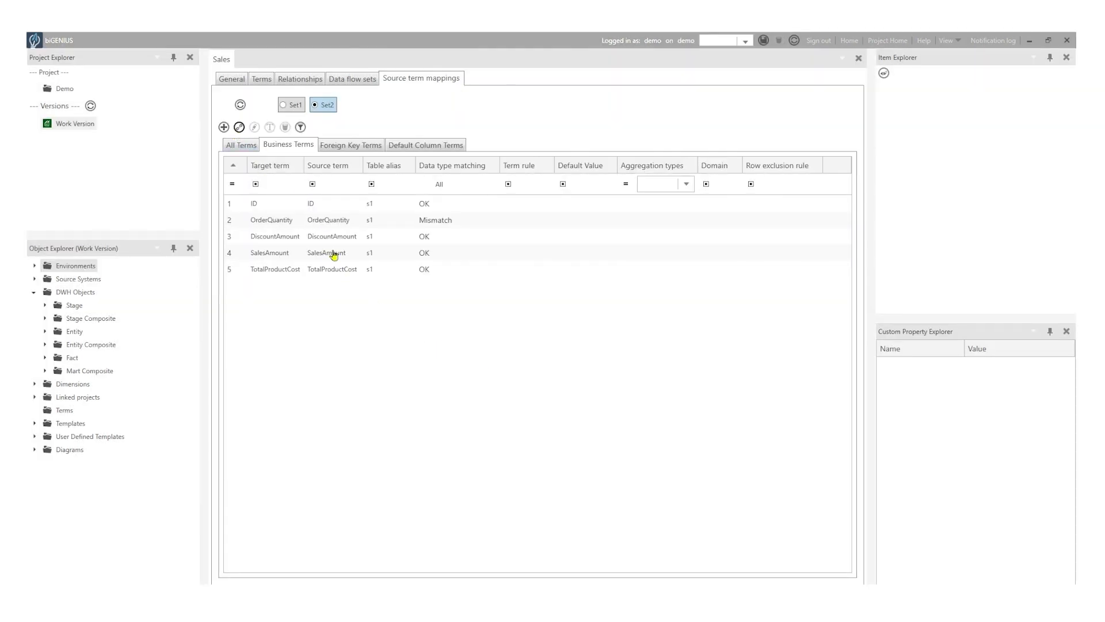
left_click(556, 163)
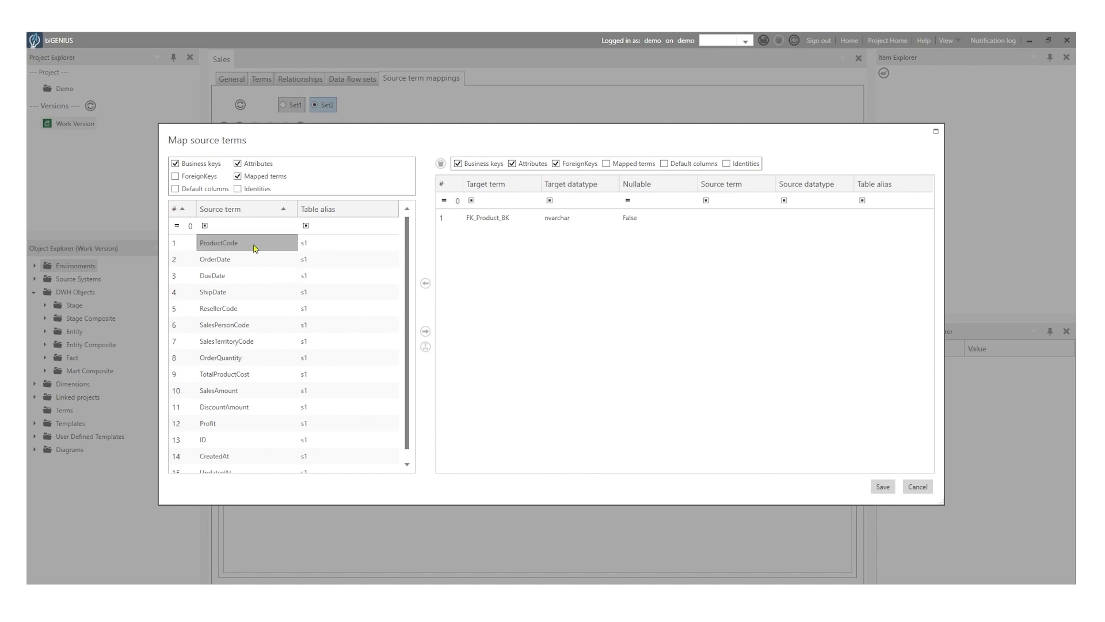
double_click(232, 244)
left_click(881, 486)
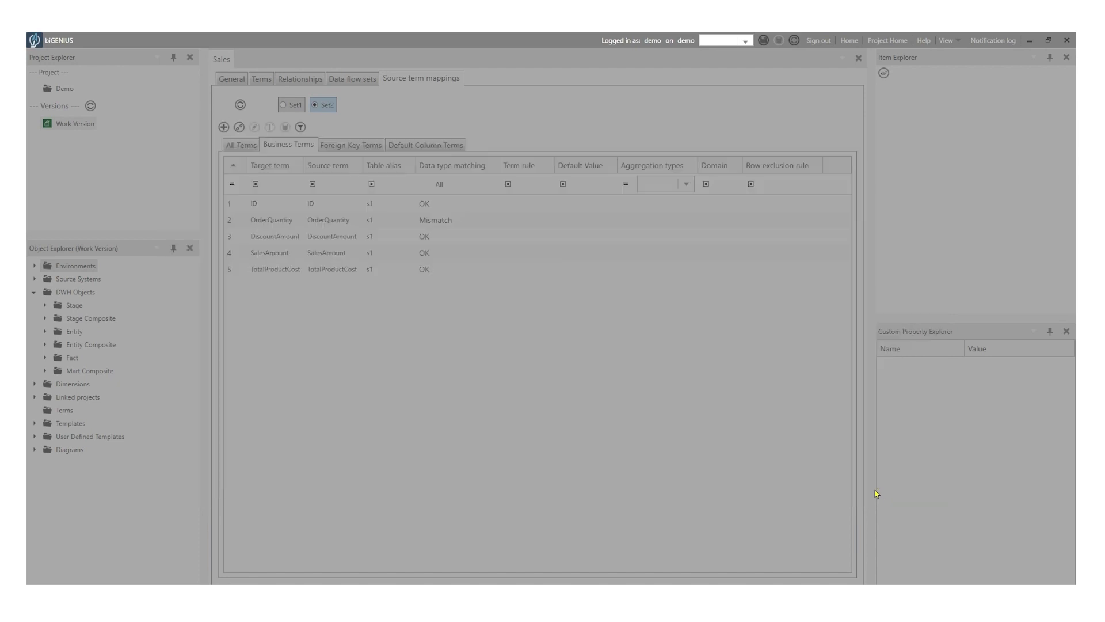
Map the ProductCode source term to the foreign key term FK_Product_BK in Set1 and save the mapping
left_click(285, 106)
left_click(239, 127)
left_click(559, 164)
double_click(255, 249)
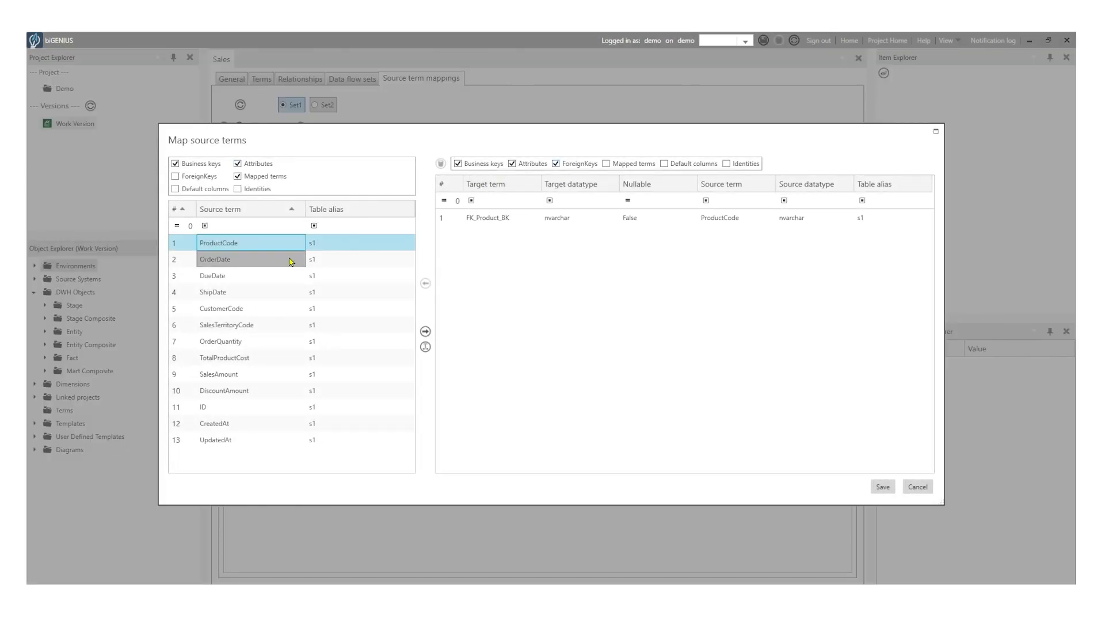
left_click(882, 486)
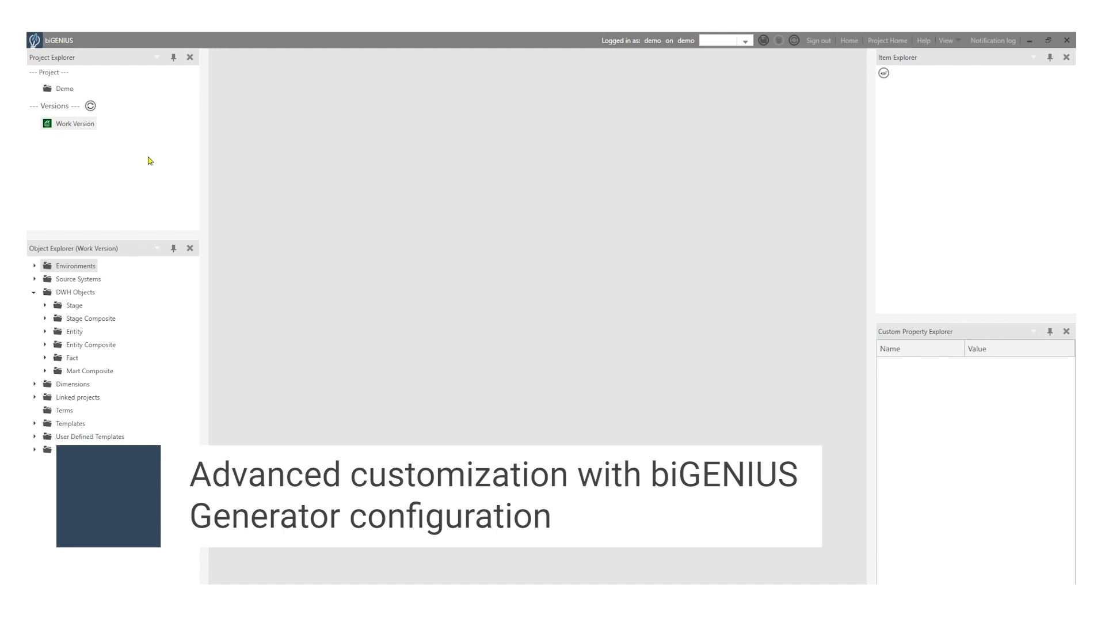
Set the prefix of CA_EN_EL_TA_SQL to test_ in Work Version's pre and post fix settings and close the settings
right_click(90, 131)
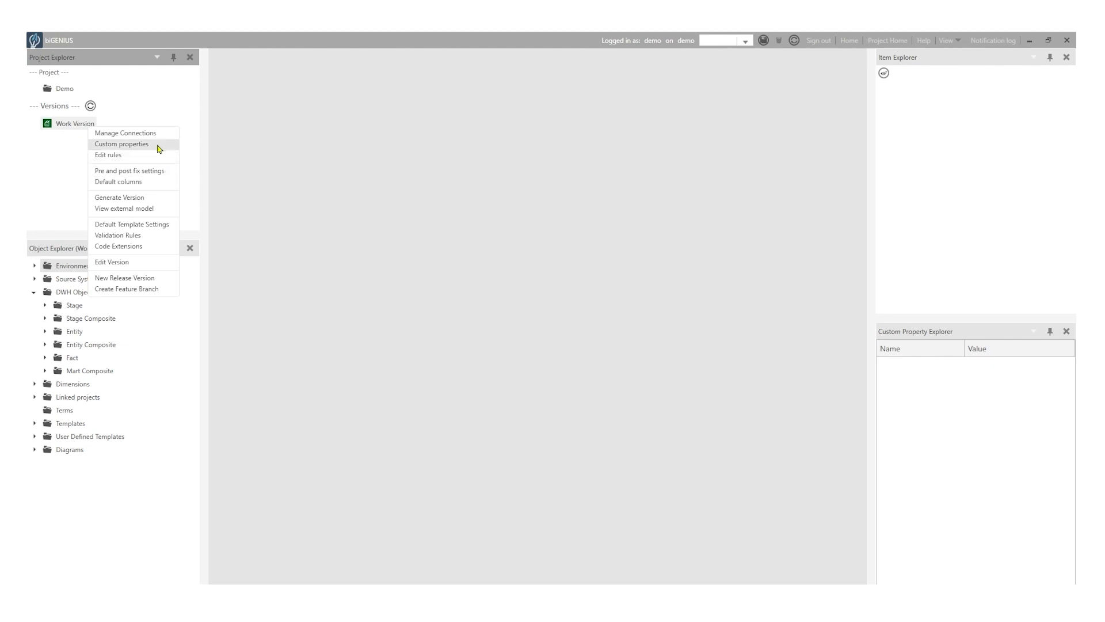
left_click(73, 124)
right_click(74, 124)
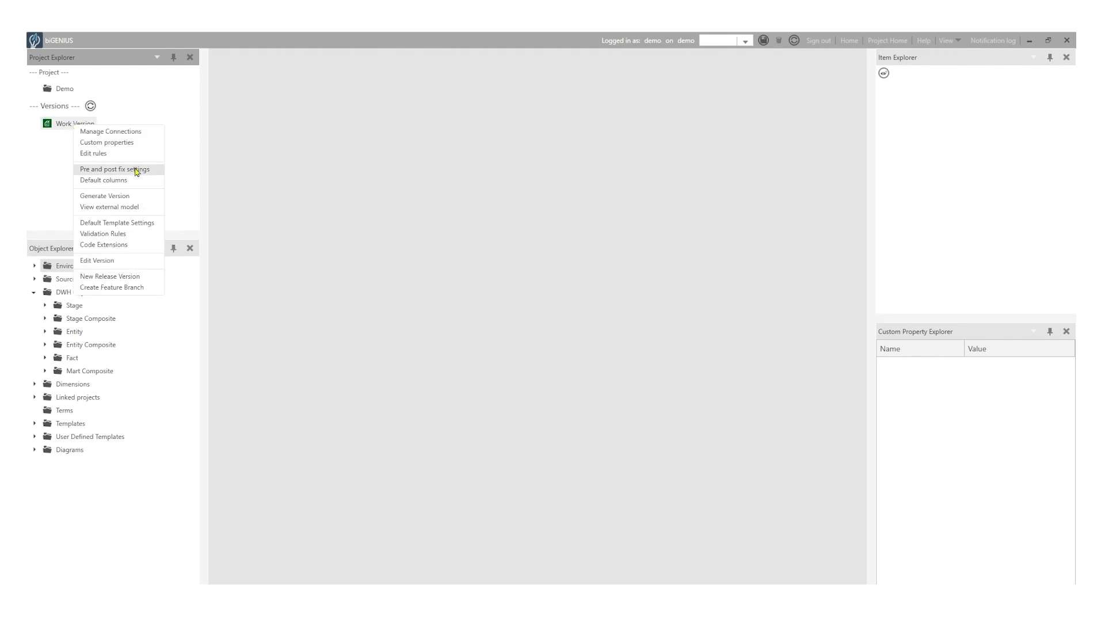
left_click(136, 171)
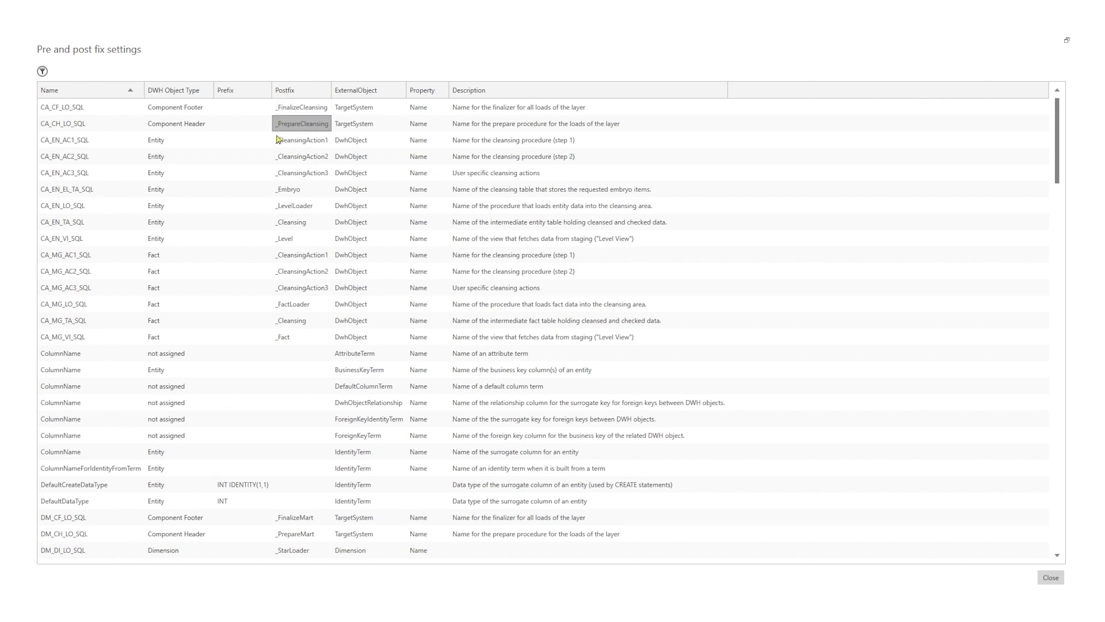
left_click(253, 189)
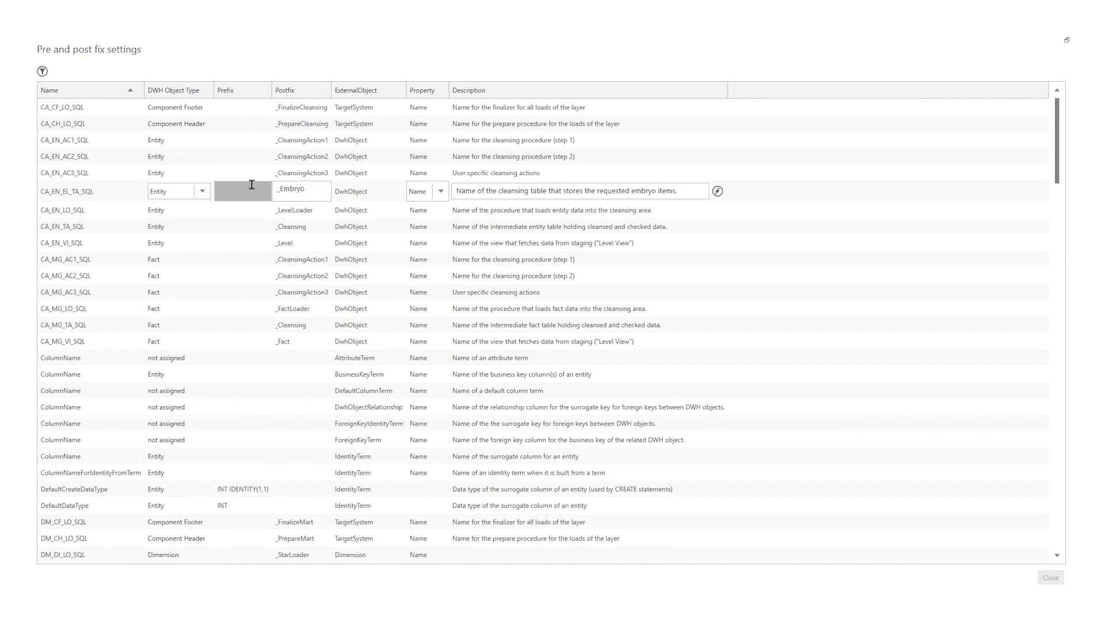
type("test_")
key("Return")
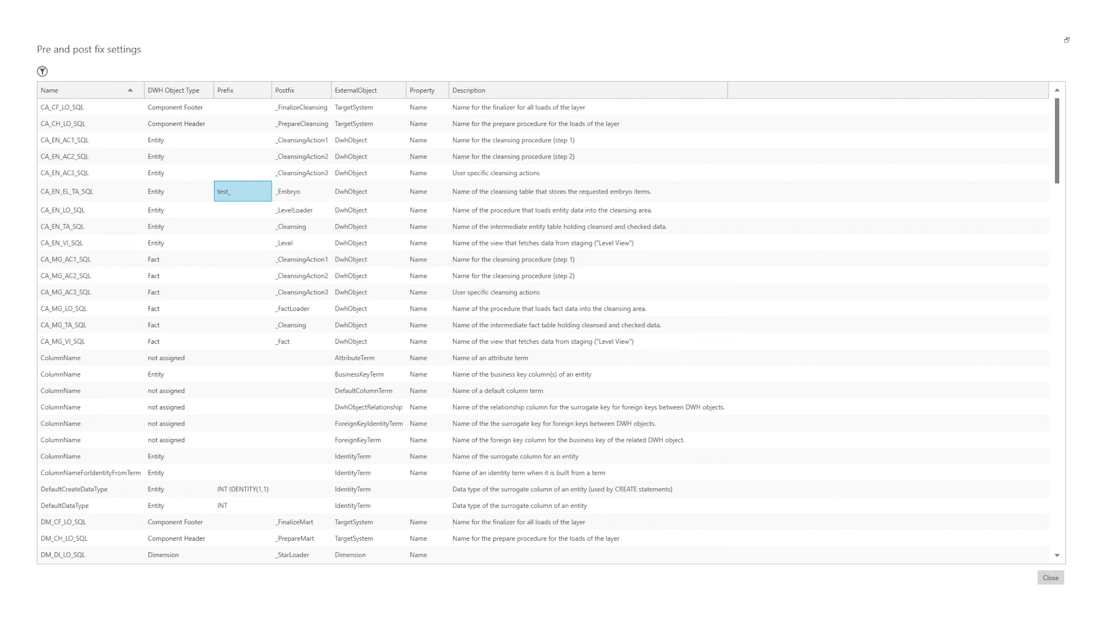
left_click(1058, 579)
Open Work Version's default columns settings in a maximized window
right_click(84, 123)
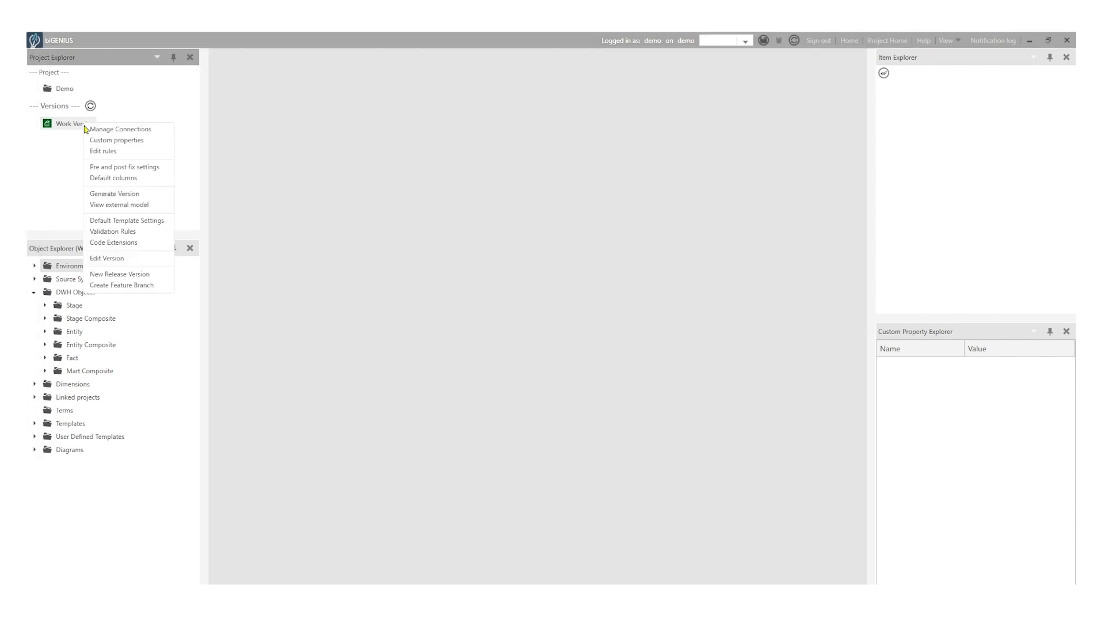
left_click(146, 179)
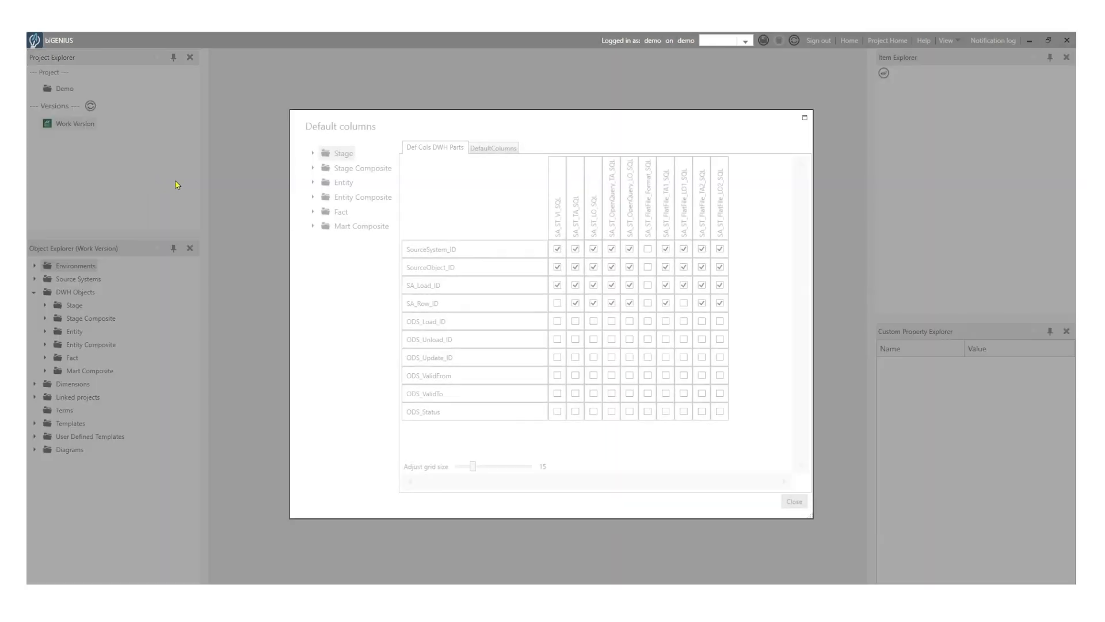
double_click(506, 123)
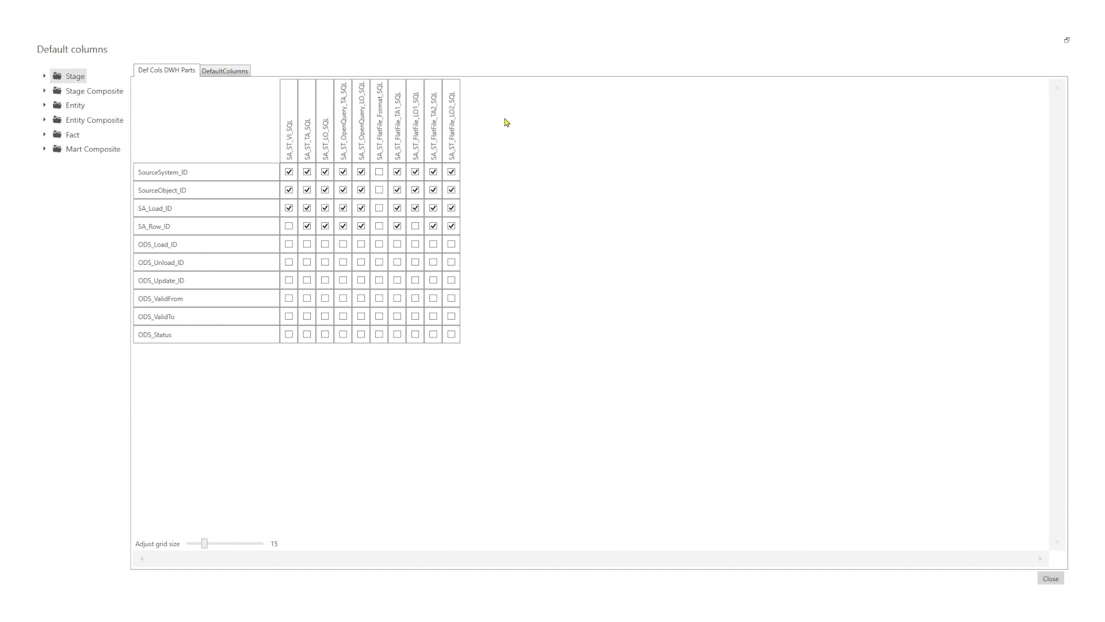
Try assigning the Stage default columns ODS_Update_ID and ODS_ValidFrom to SA_ST_FlatFile_LO2_SQL, and remove both assignments again
left_click(452, 281)
left_click(453, 299)
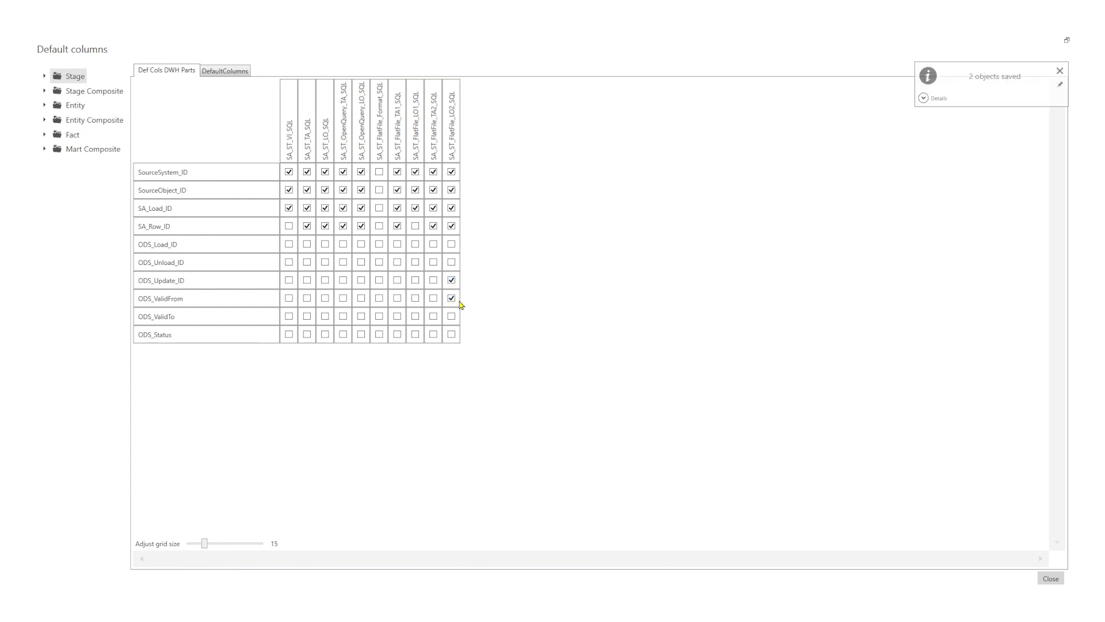
left_click(453, 281)
left_click(451, 299)
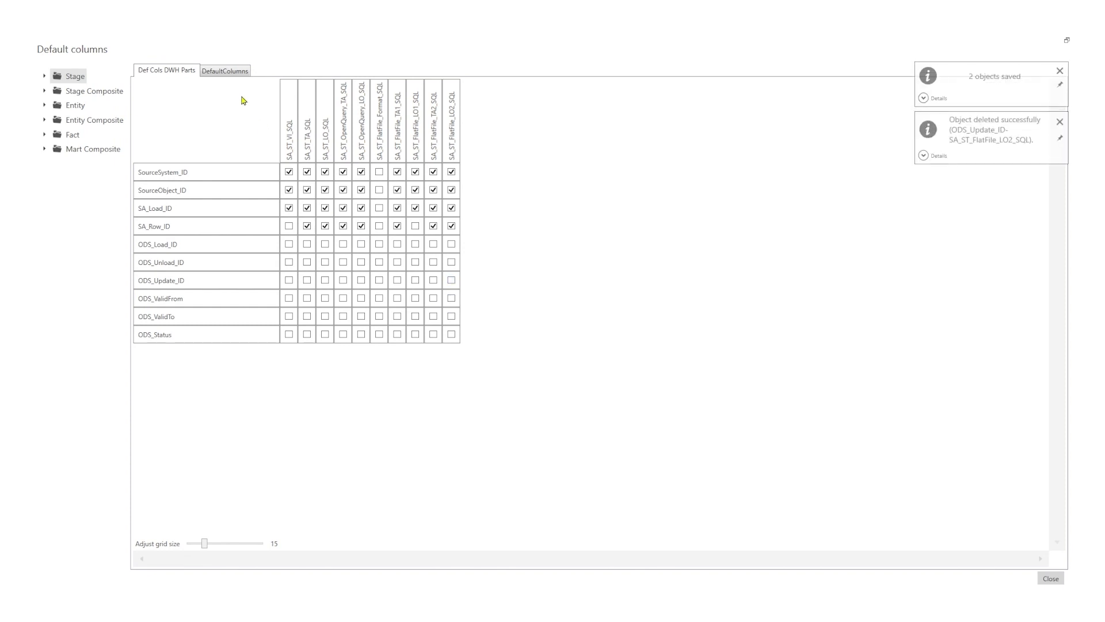
Review the Stage default column definitions and the term rules of the Entity part DW_EN_LO2_SQL, and close the settings
left_click(224, 71)
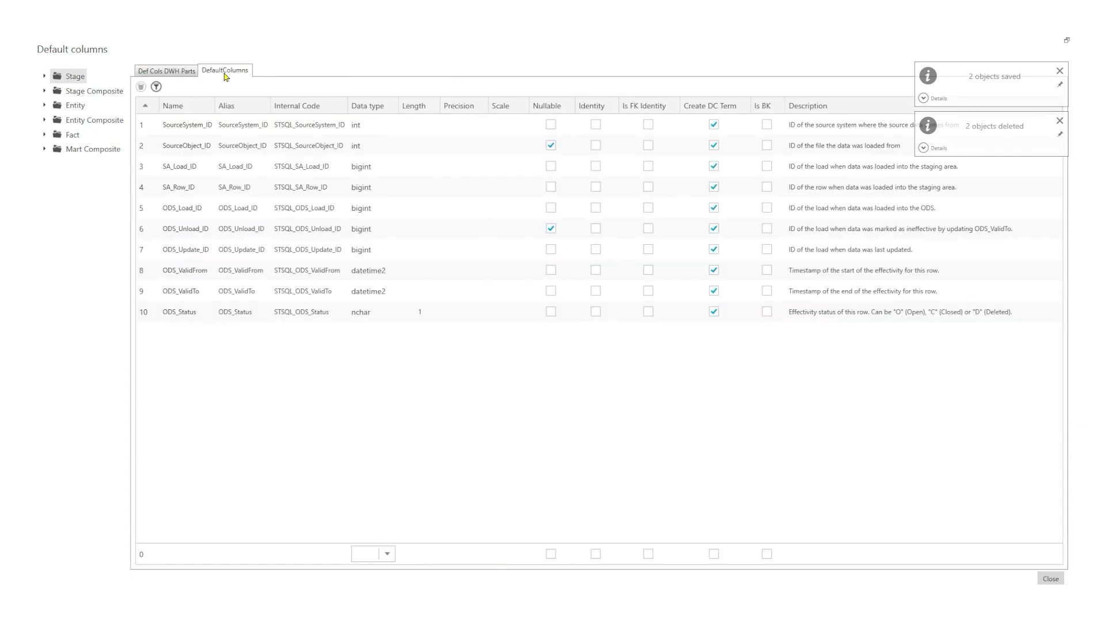
left_click(185, 124)
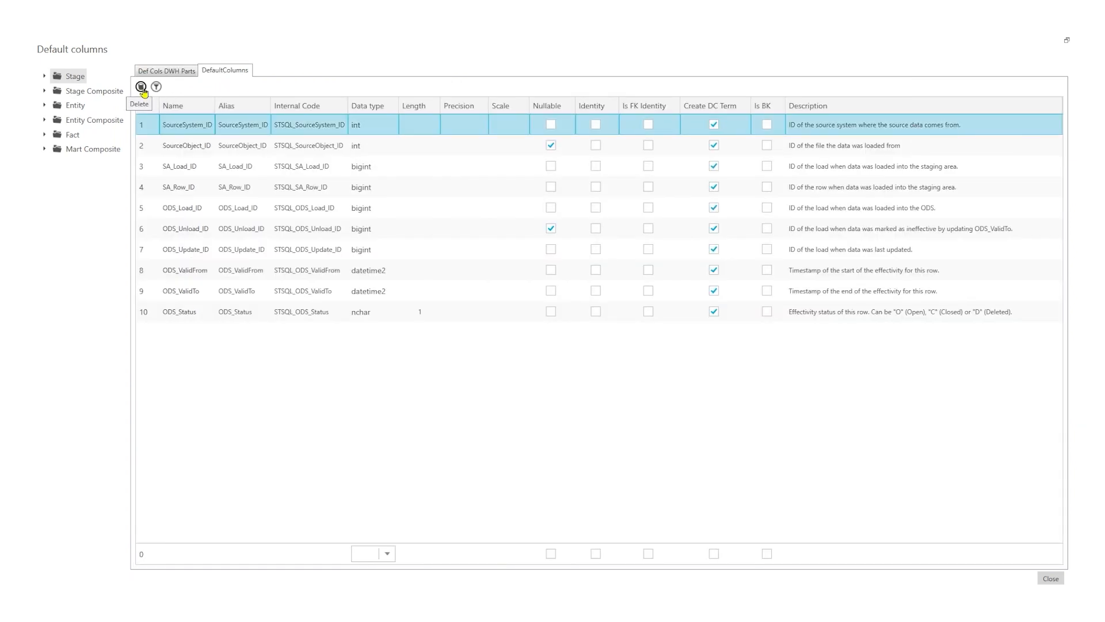
left_click(44, 105)
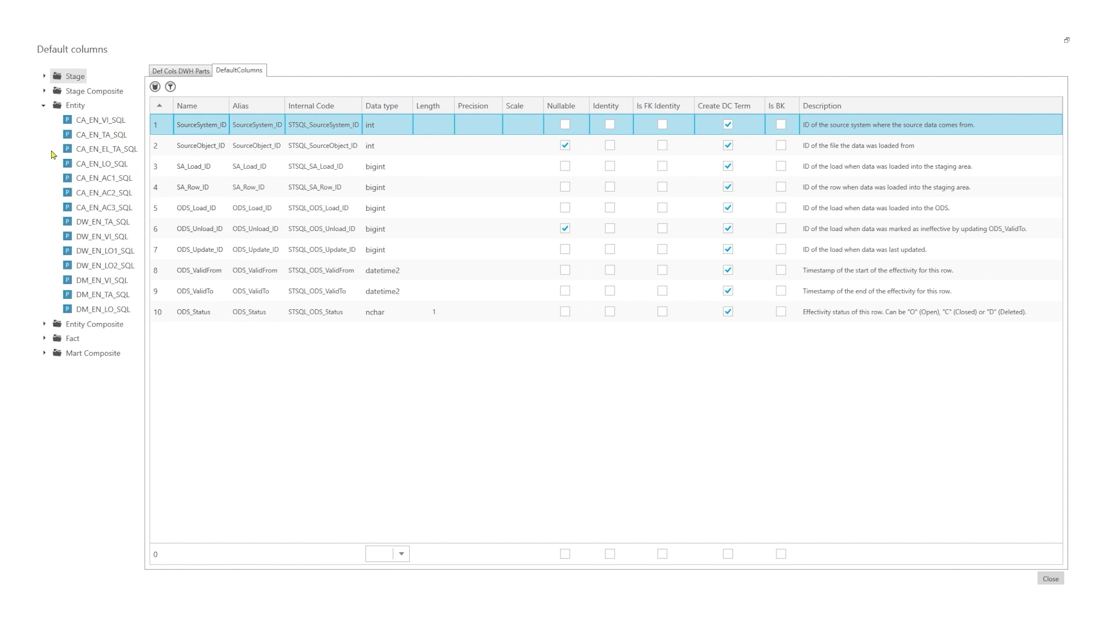
left_click(96, 266)
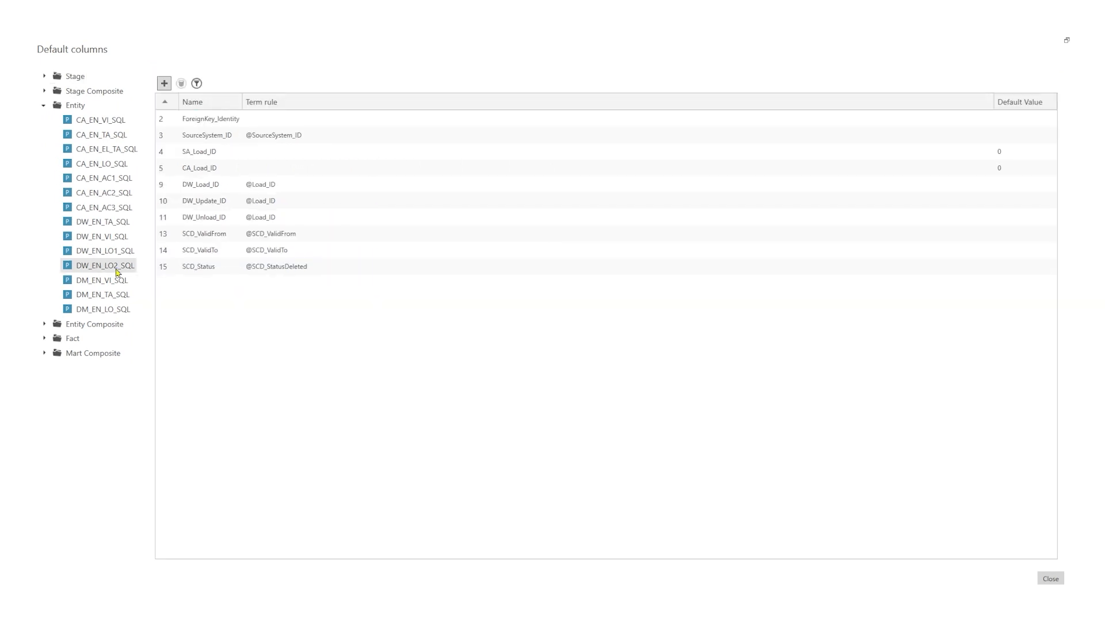
left_click(320, 216)
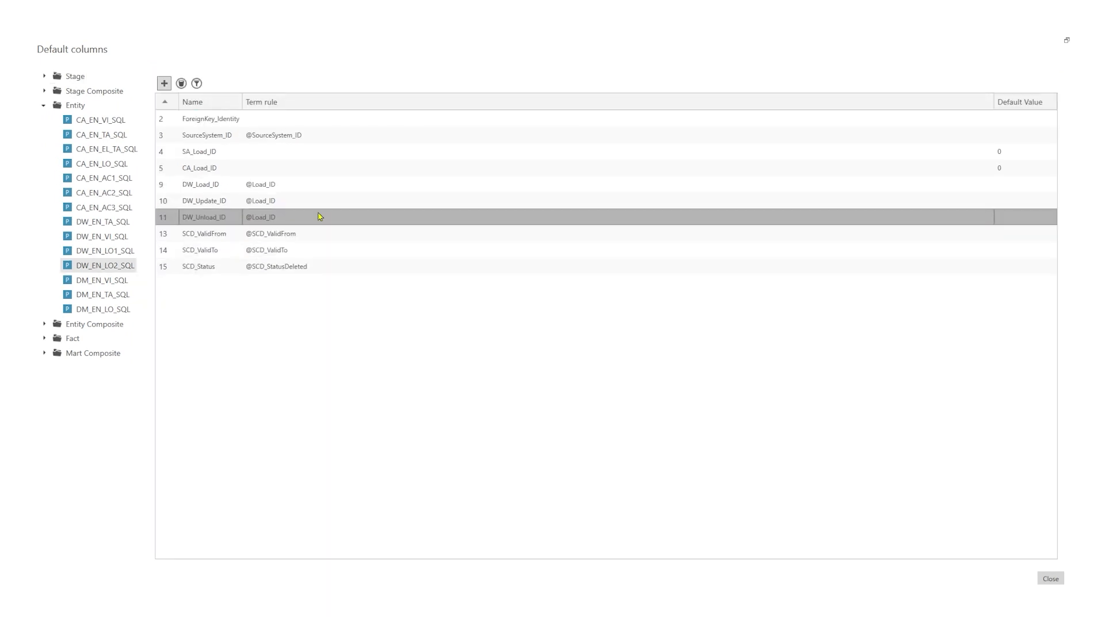
left_click(319, 217)
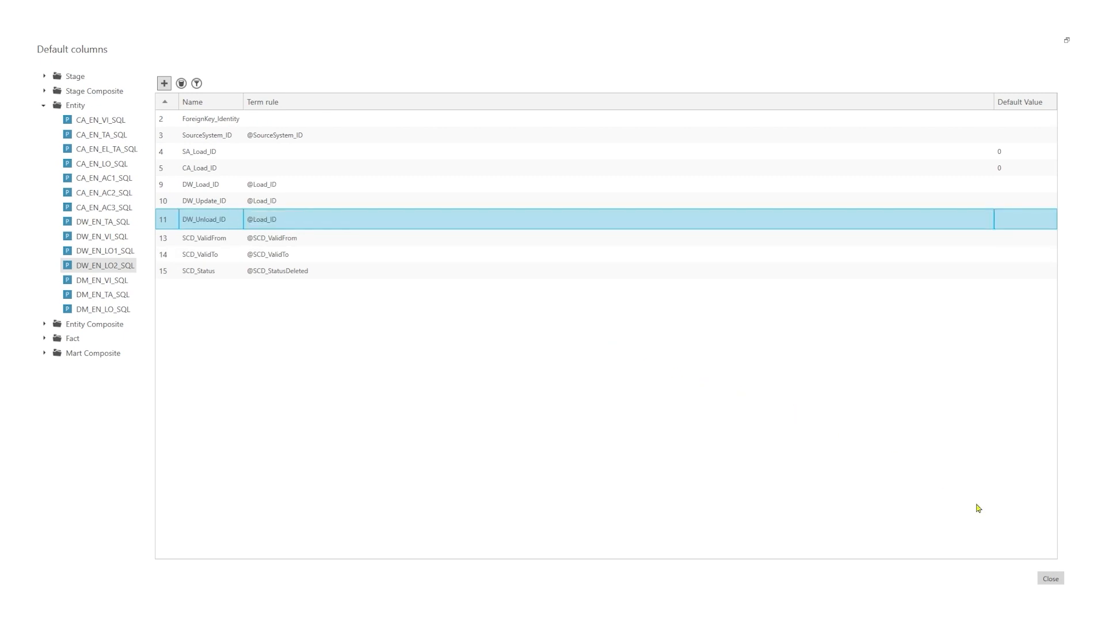
left_click(1062, 579)
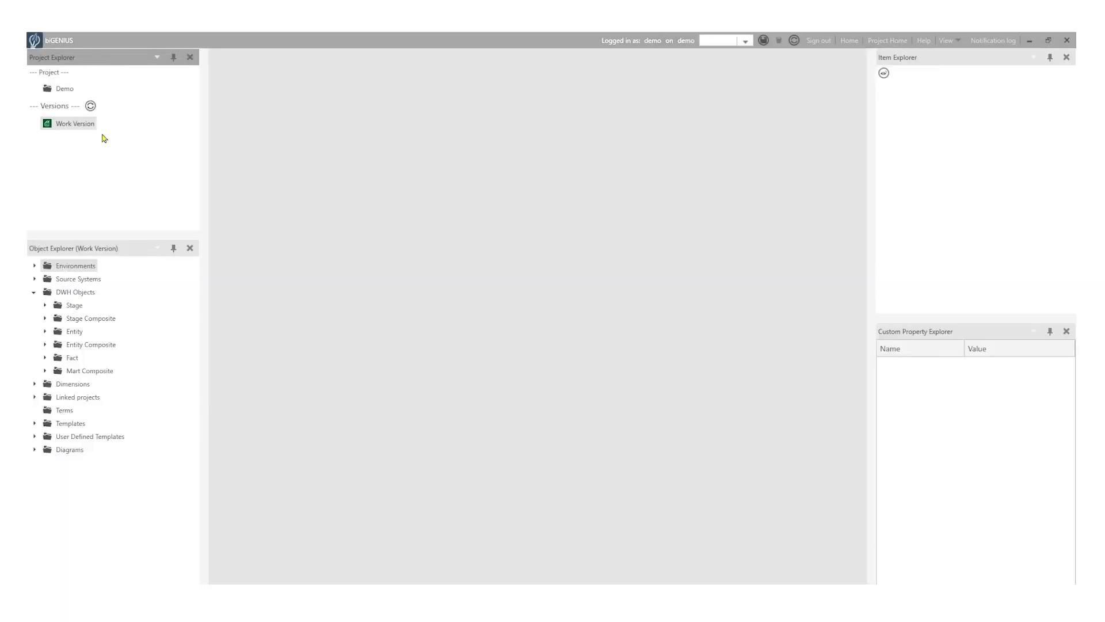
Review Work Version's custom properties, checking the object type and value type choices available for AggregationTypeMart, and close the settings
double_click(76, 126)
right_click(76, 126)
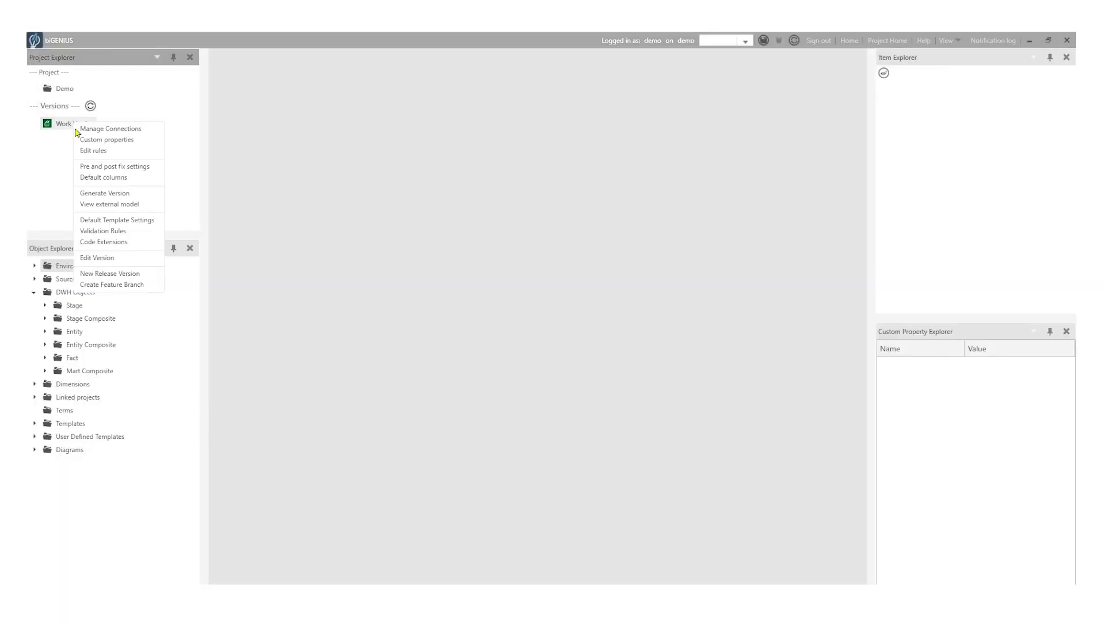
left_click(107, 142)
double_click(458, 136)
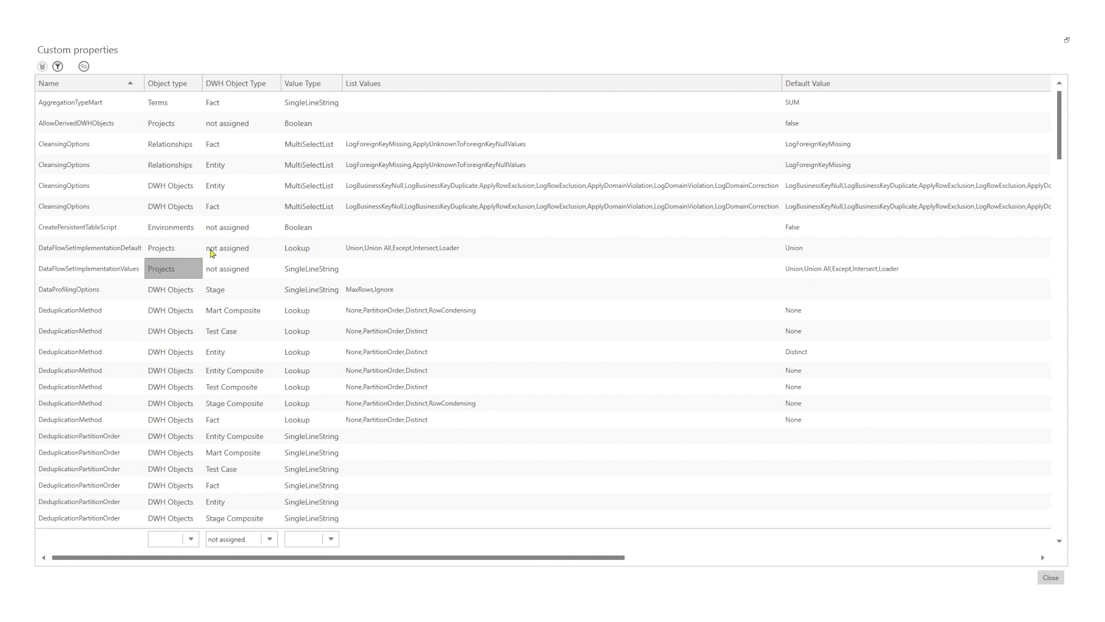
left_click(167, 103)
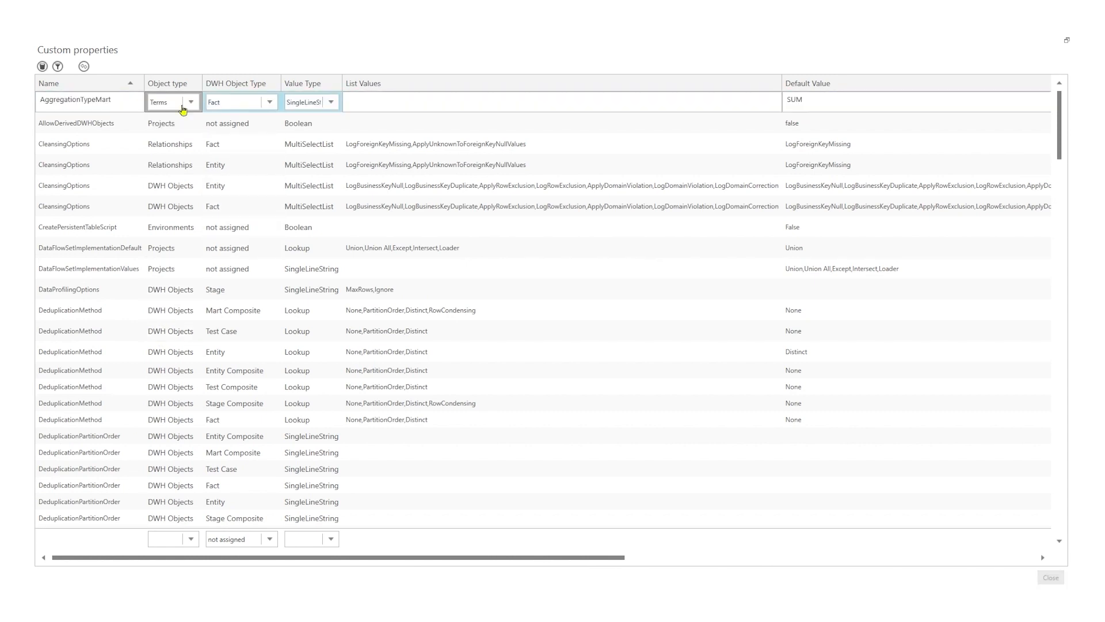
left_click(190, 102)
scroll(174, 200, "up", 3)
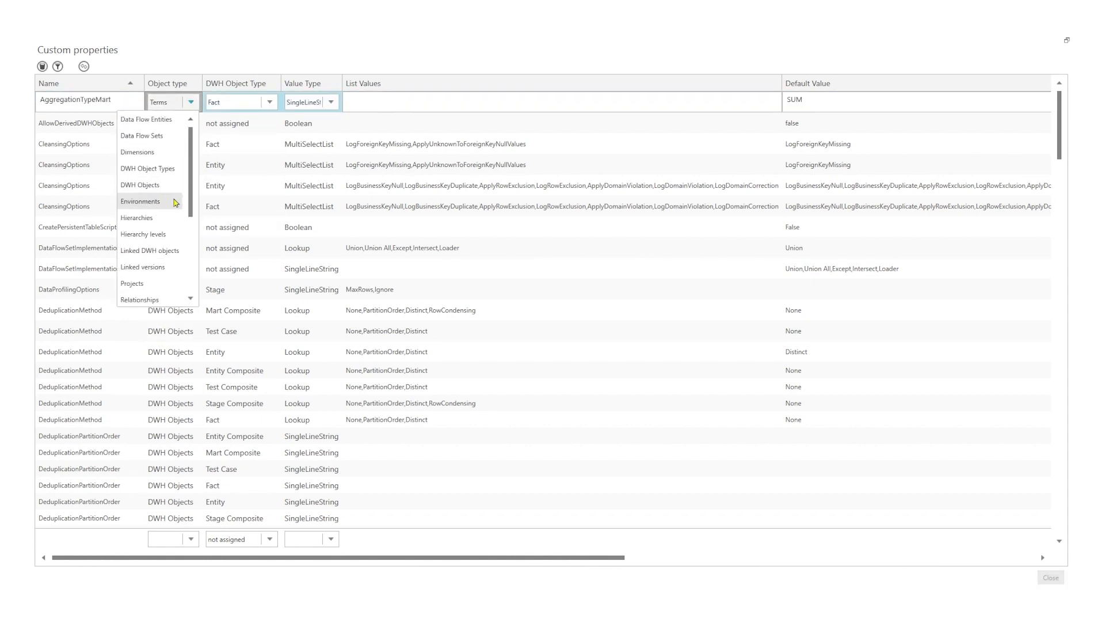
left_click(191, 102)
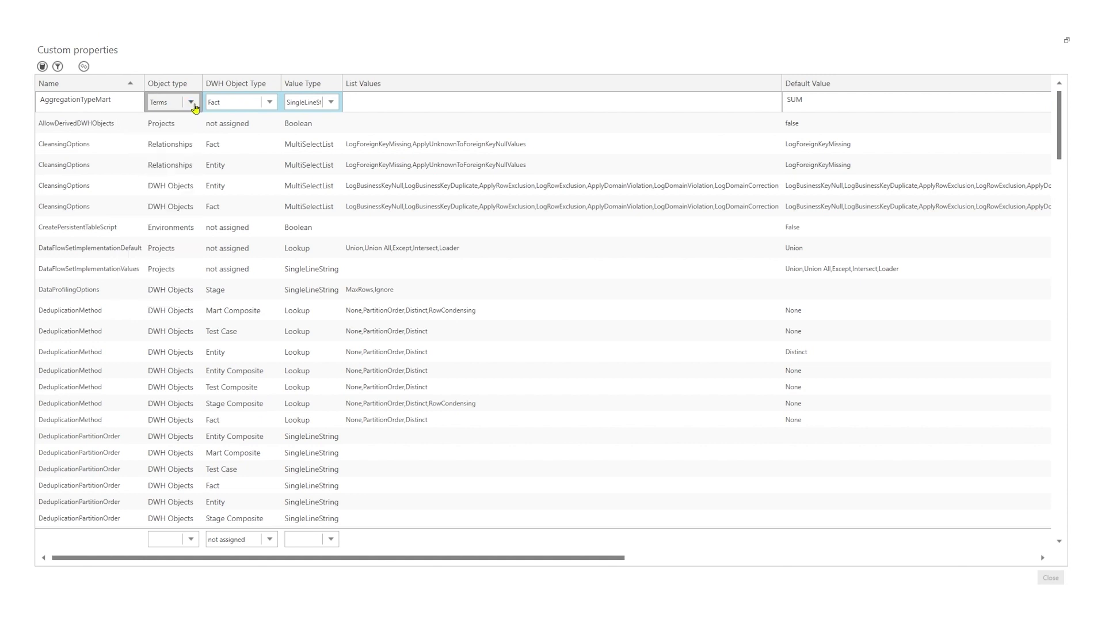
left_click(331, 103)
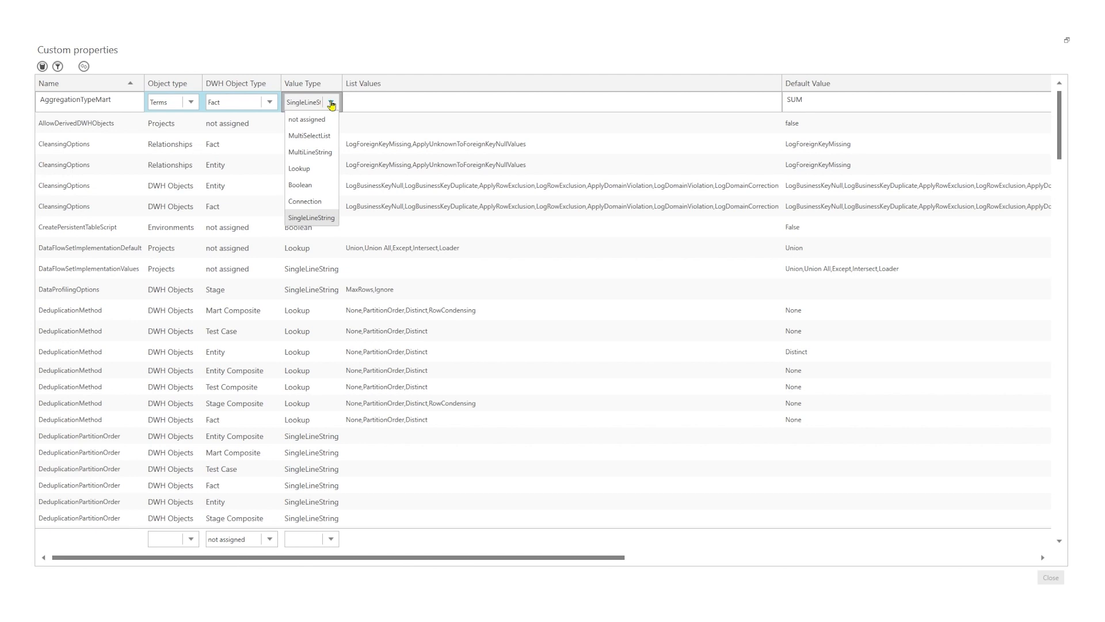
left_click(331, 105)
left_click(1043, 580)
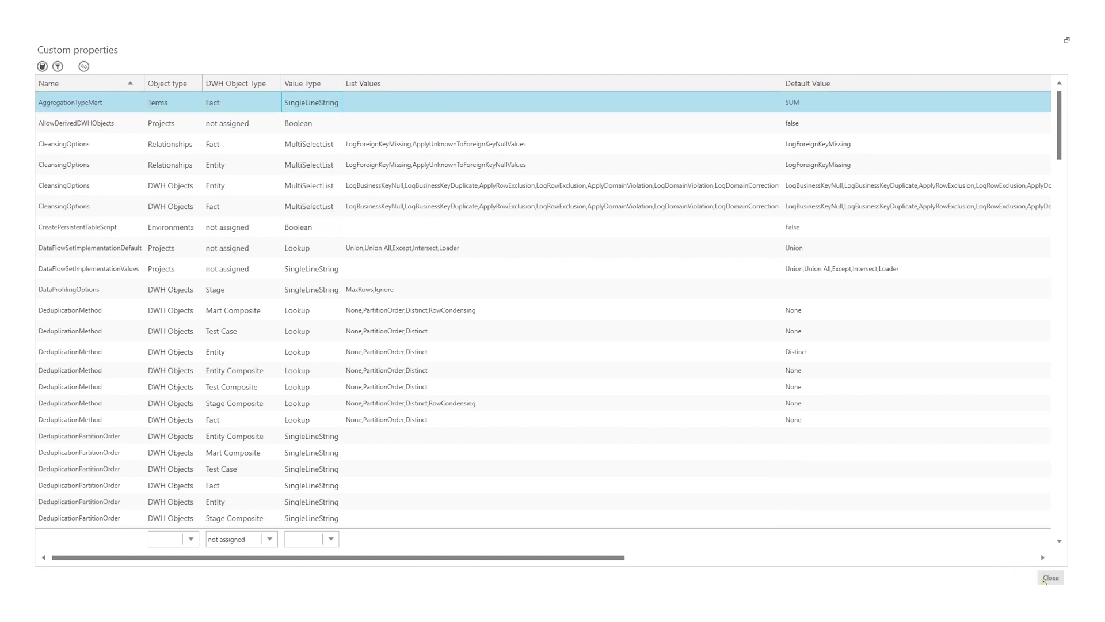
left_click(1050, 578)
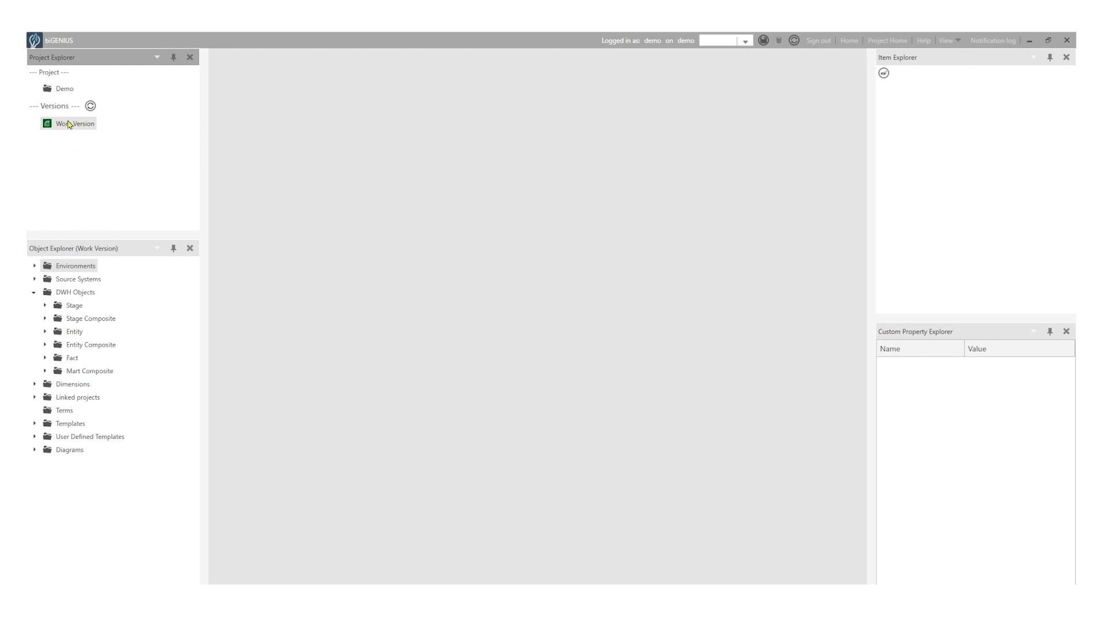
Examine the Demo project's custom properties, including the IdentityValueStyle value, without changing anything
left_click(65, 90)
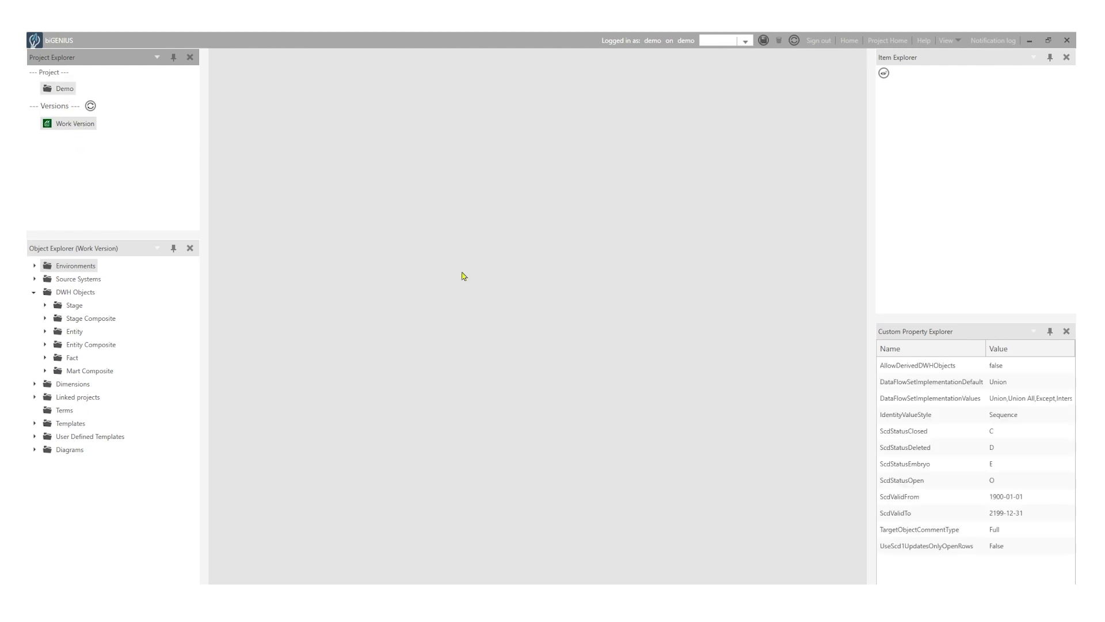
left_click(1013, 419)
left_click(1029, 422)
left_click(1035, 422)
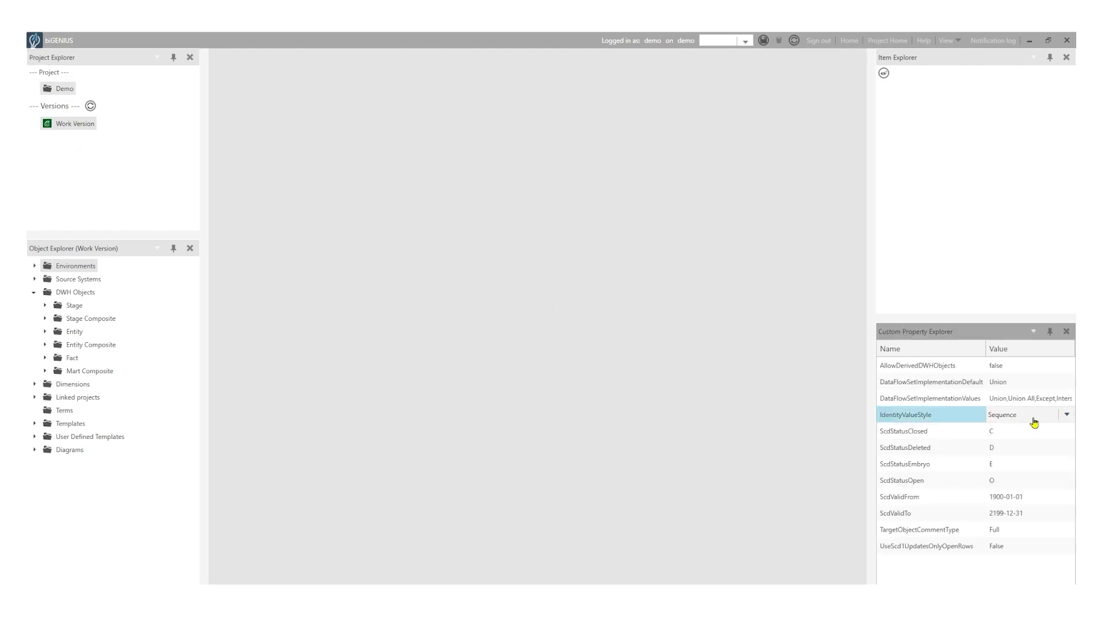
left_click(855, 434)
key("alt+Tab")
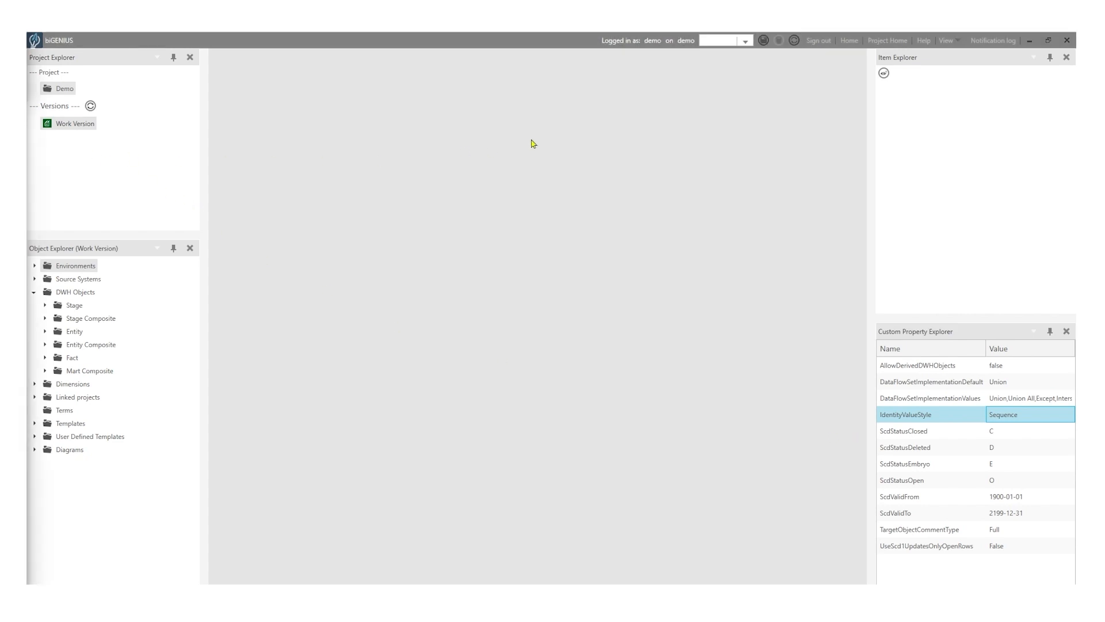
Return to the home page and open the Architecture settings of the Microsoft_SqlServer 7.0.0 generator in a maximized Generator Configuration
left_click(850, 41)
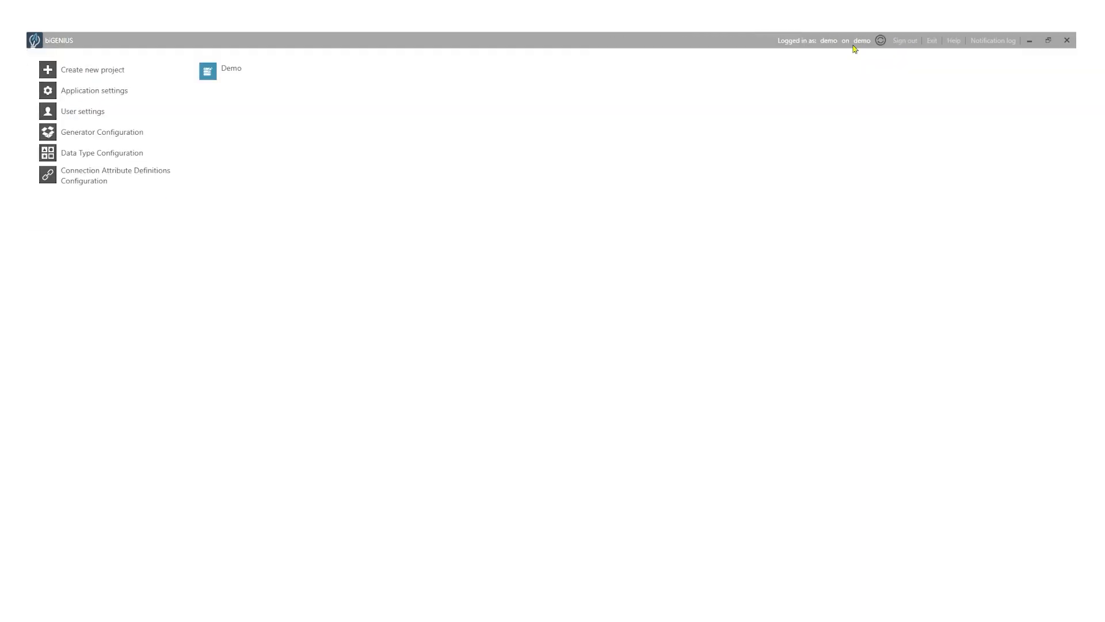
left_click(126, 140)
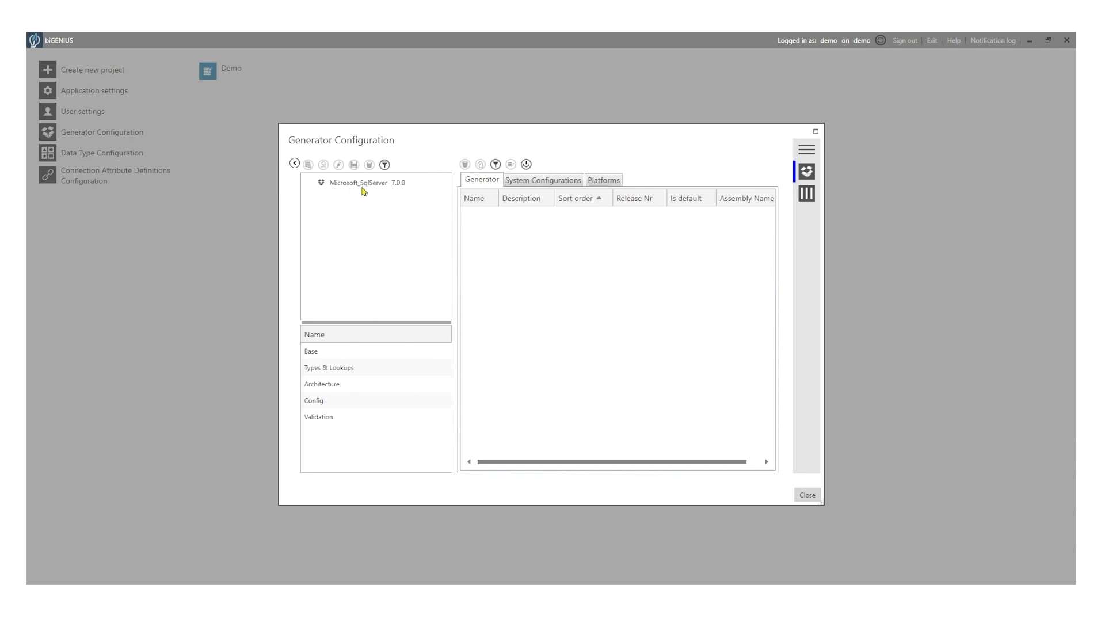
left_click(362, 185)
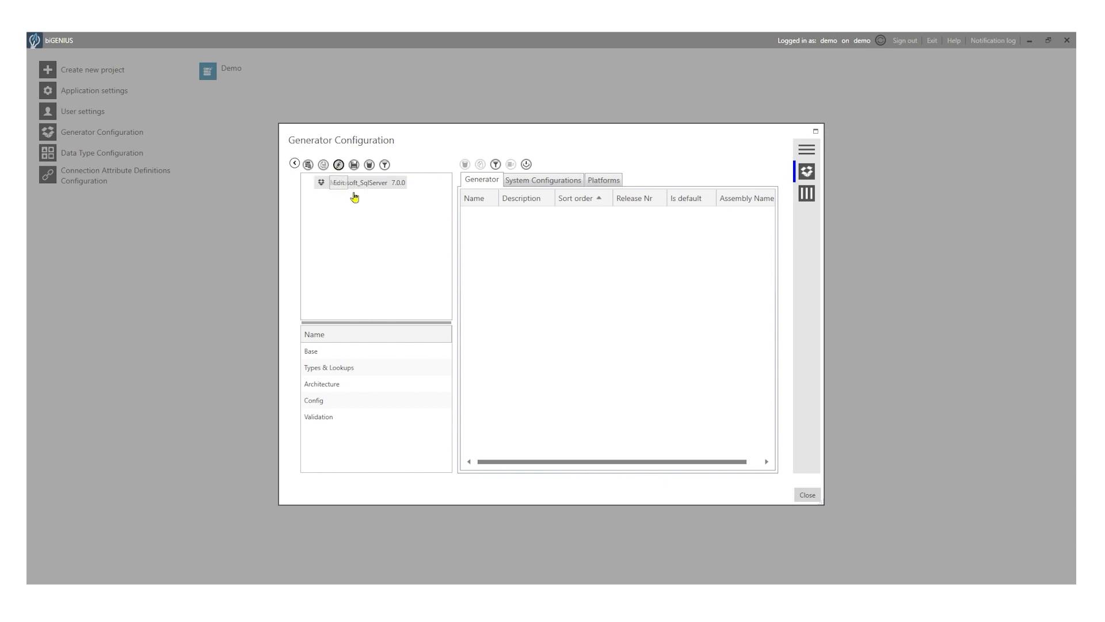
double_click(481, 139)
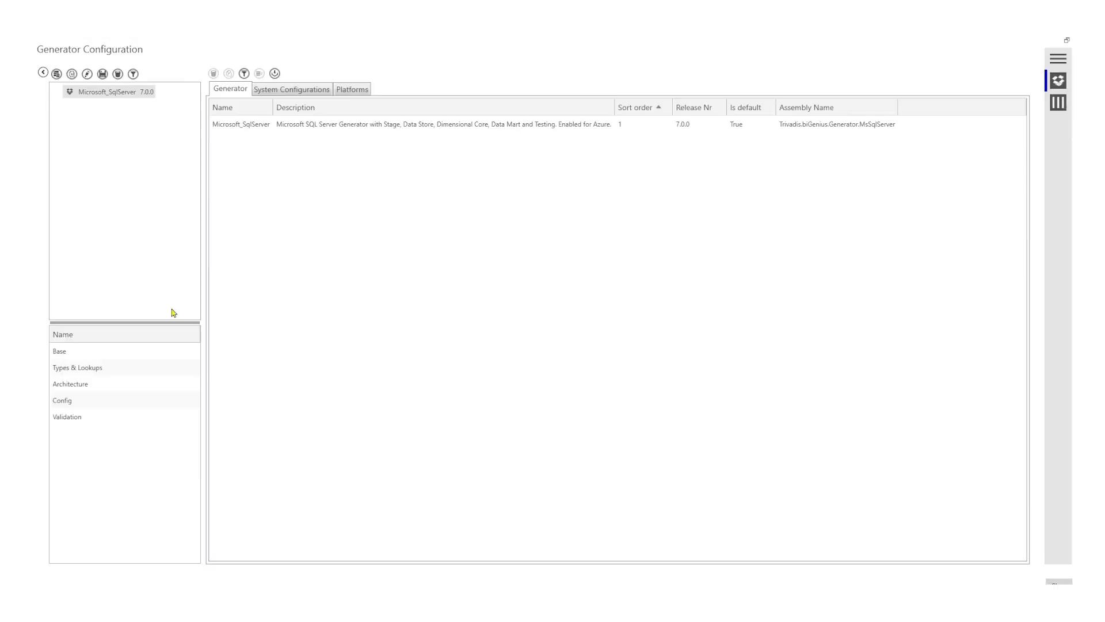
left_click(138, 384)
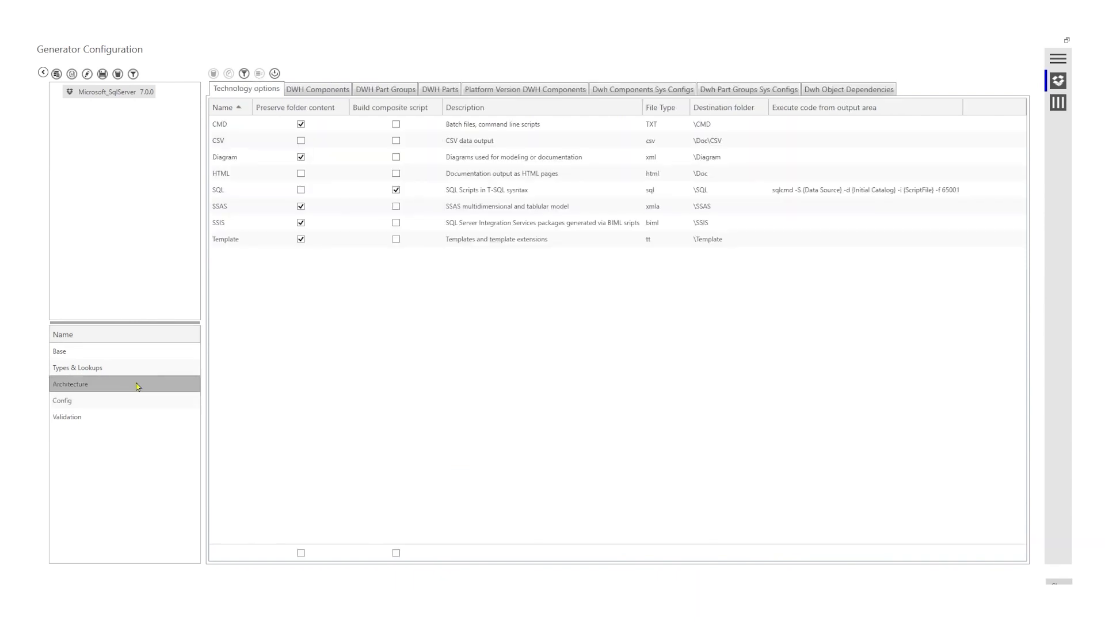
Examine the DWH Parts of the Microsoft_SqlServer 7.0.0 generator's architecture
left_click(449, 91)
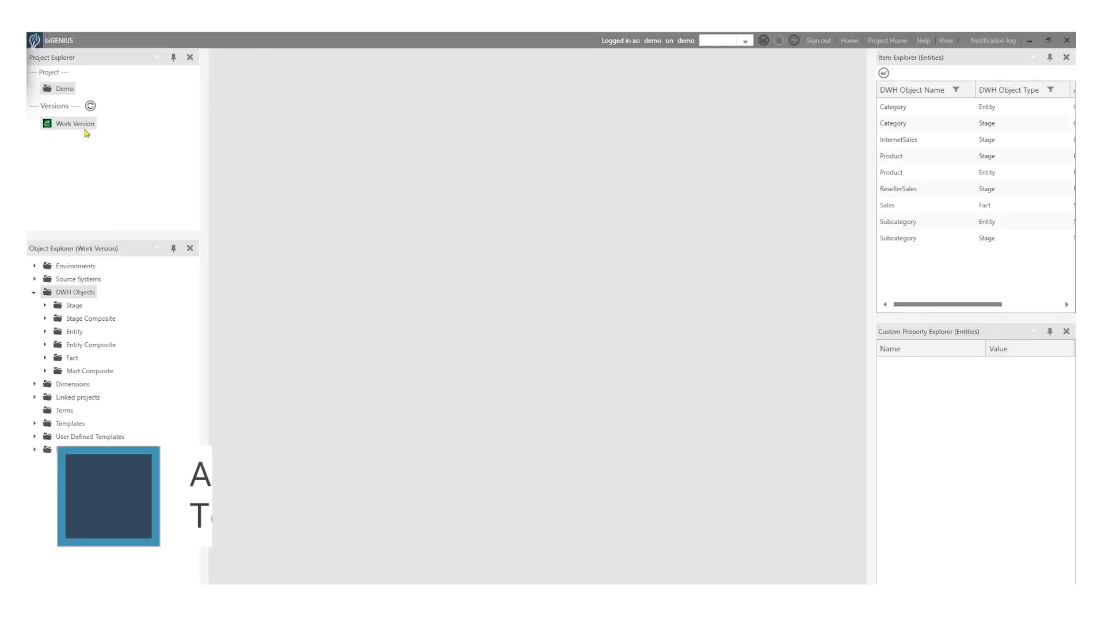
Open the CA_EN_VI_SQL template in the Product entity's Cleansing Area and skim through its code
left_click(45, 332)
left_click(55, 358)
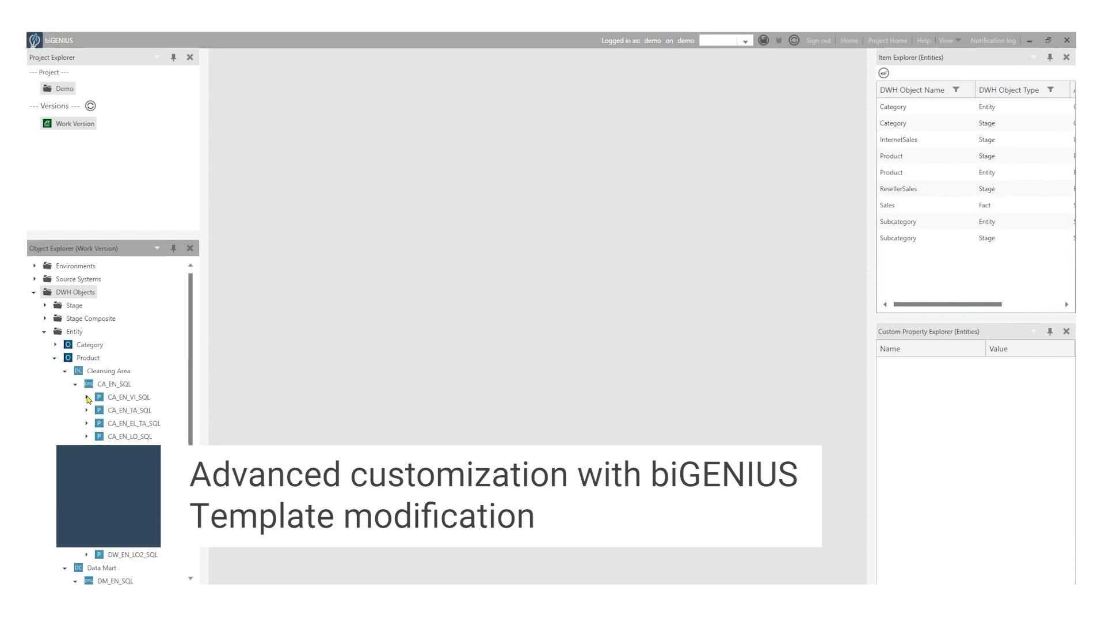
left_click(86, 397)
double_click(131, 412)
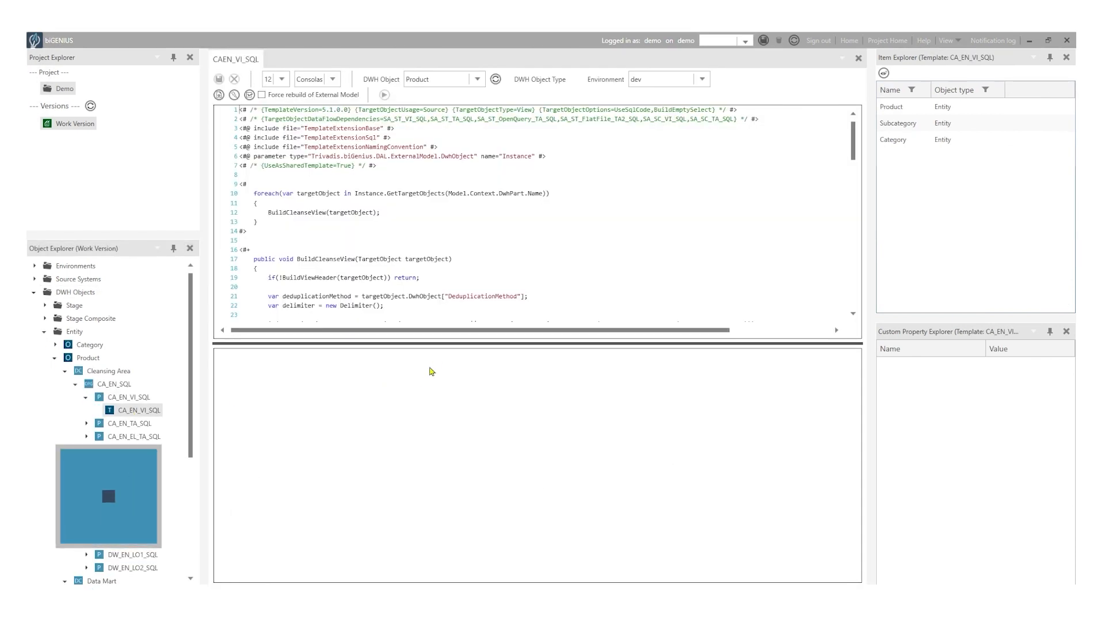
scroll(452, 242, "down", 2)
scroll(455, 247, "down", 2)
scroll(454, 247, "up", 4)
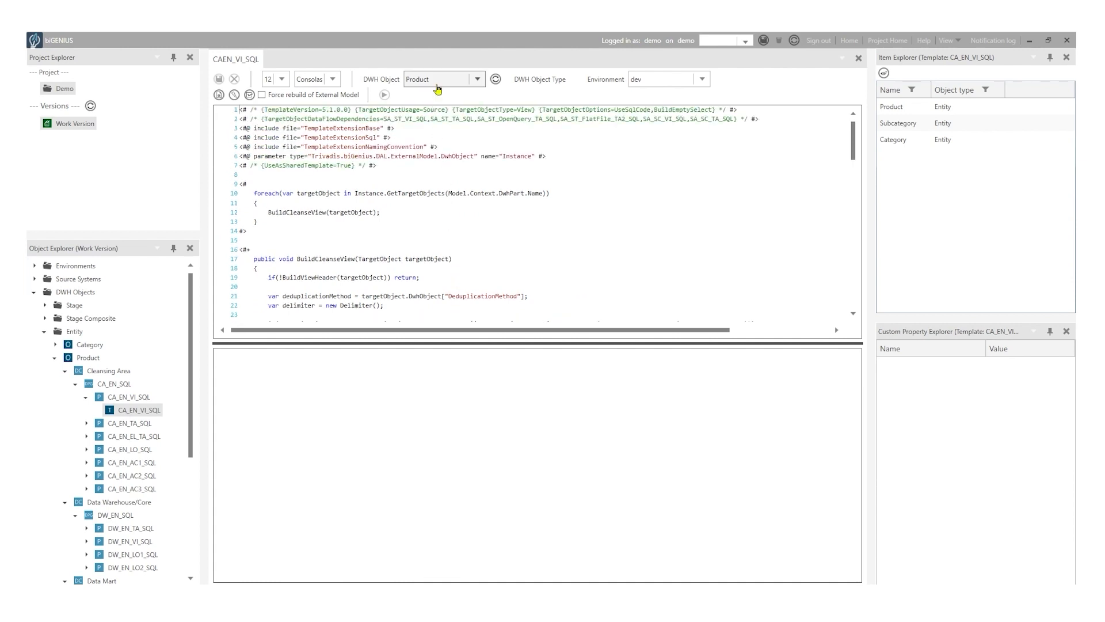
Preview the SQL code the template generates for Product and compare it with the foreach block calling BuildCleanseView
left_click(218, 96)
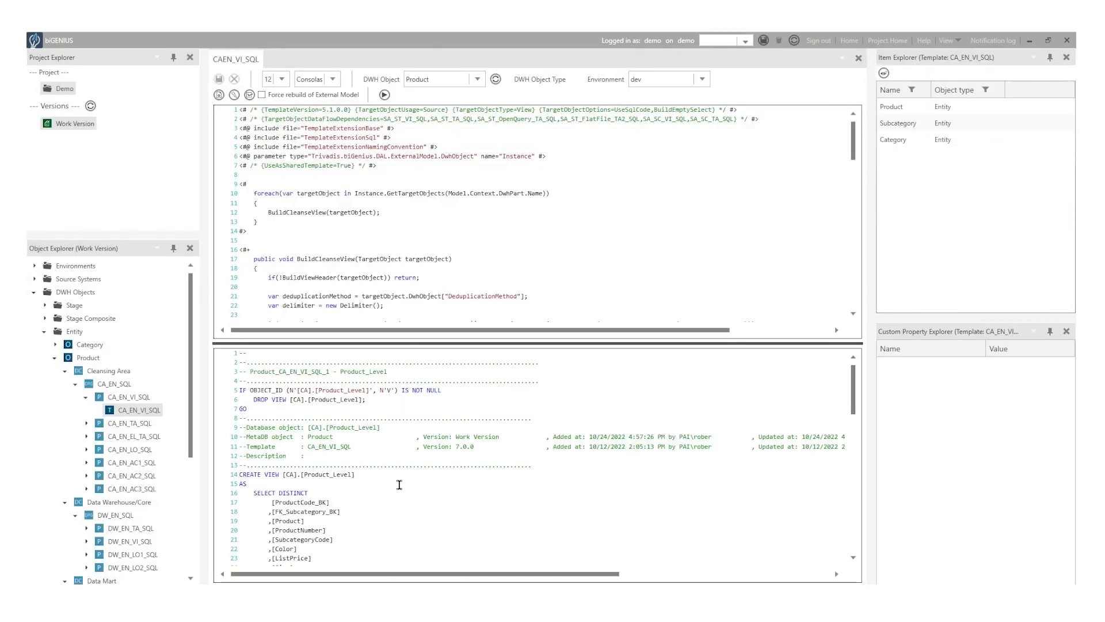
scroll(400, 484, "down", 3)
scroll(400, 482, "up", 2)
scroll(400, 482, "up", 1)
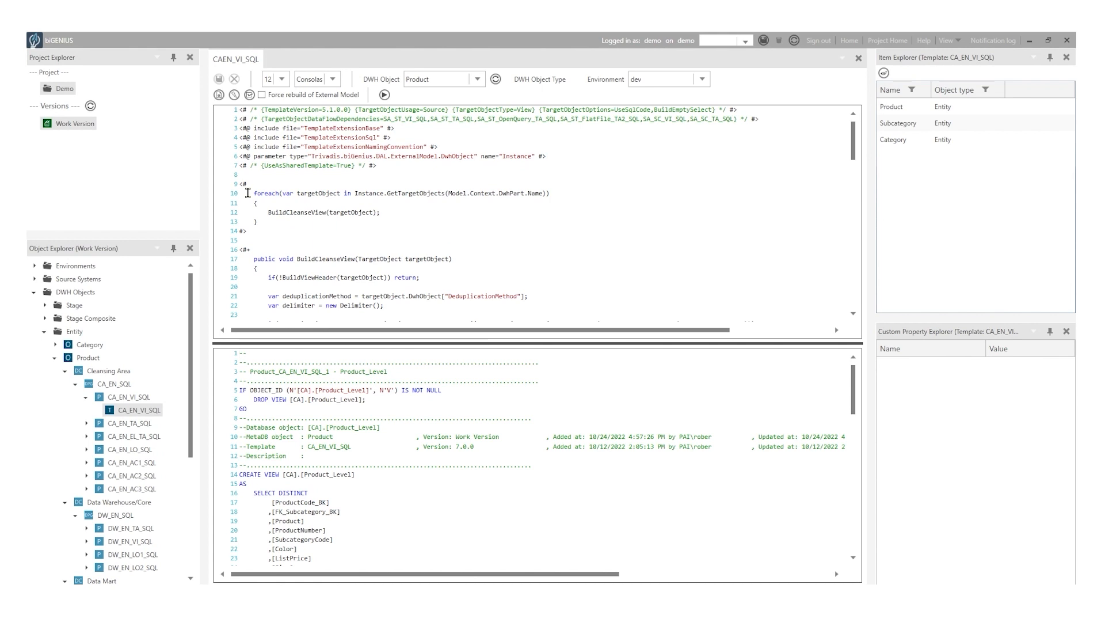
left_click_drag(254, 196, 389, 245)
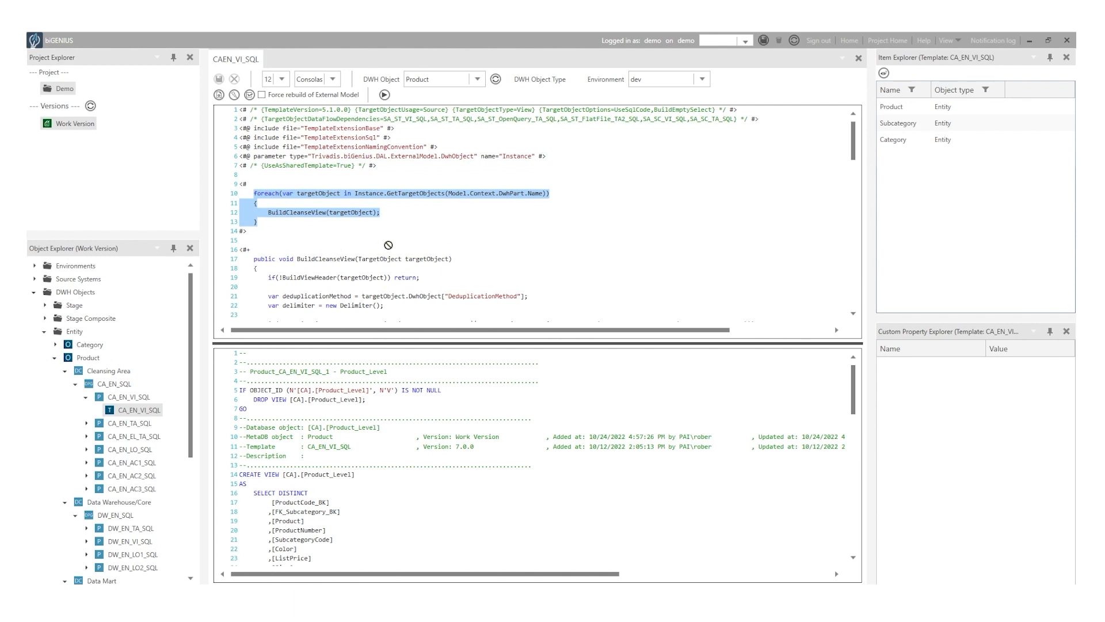
Duplicate the CA_EN_VI_SQL template of the Product entity
right_click(148, 412)
left_click(122, 452)
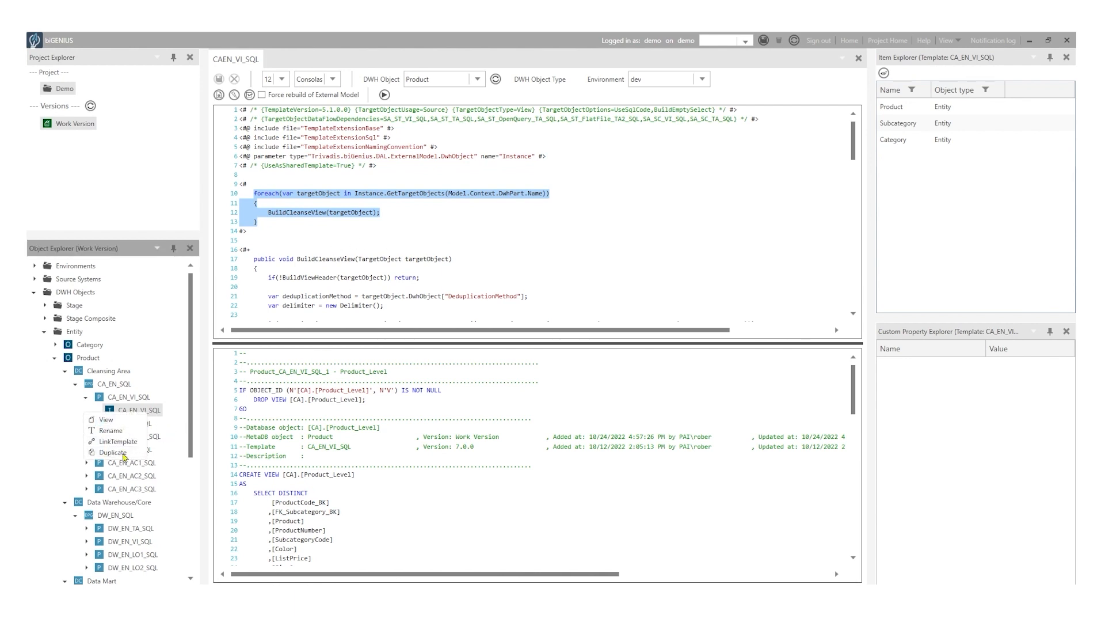
left_click(728, 443)
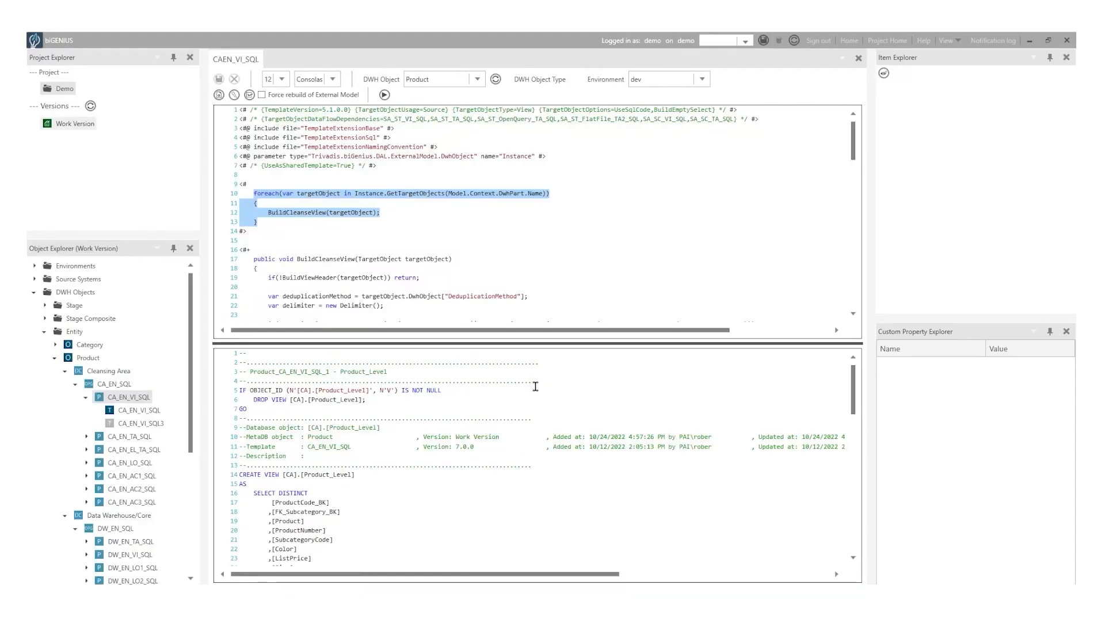
Insert WriteLine("Hello World!"); above the foreach loop in the CA_EN_VI_SQL3 template and preview the generated output
double_click(149, 423)
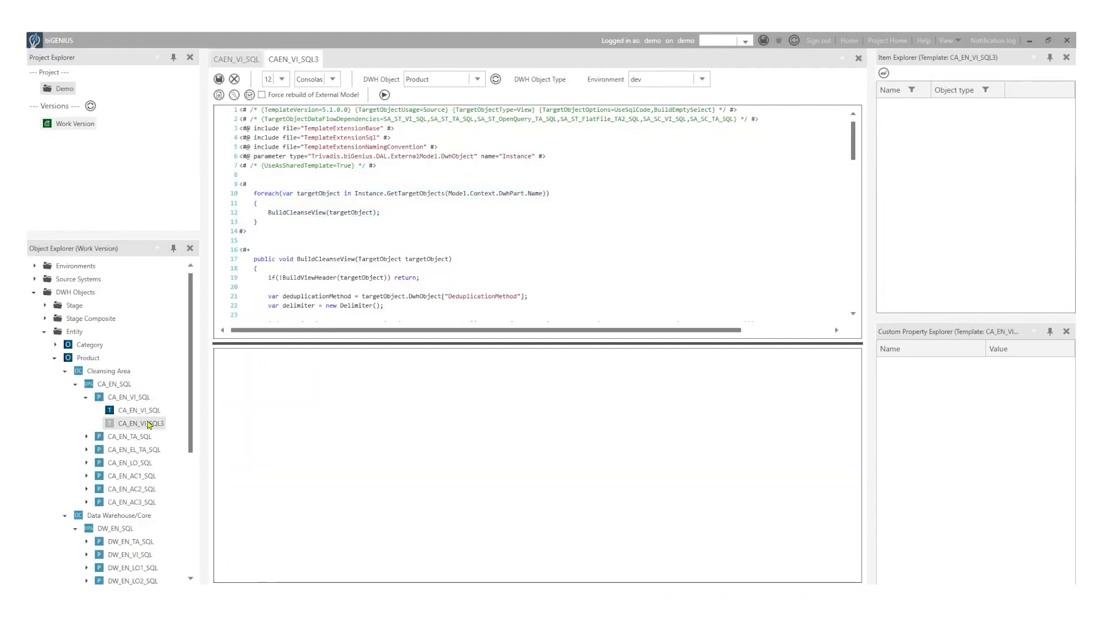
left_click(331, 185)
key("Return")
key("Tab")
type("WriteLine(\"Hello World!\");")
key("F5")
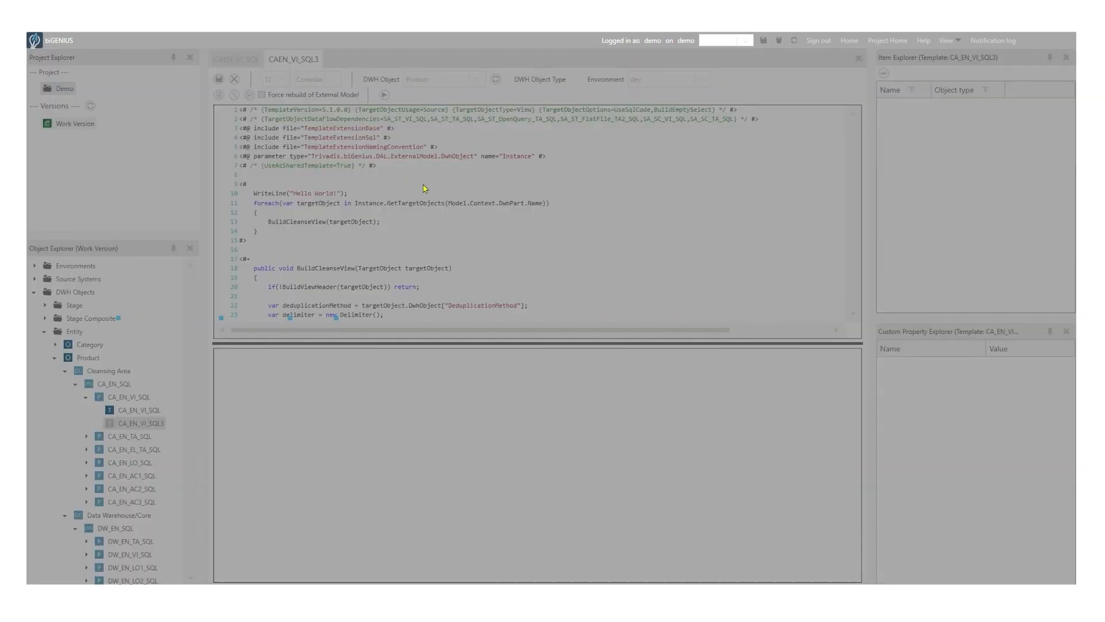
left_click_drag(288, 353, 235, 353)
Close the CA_EN_VI_SQL3 and CA_EN_VI_SQL template editors
middle_click(288, 62)
left_click(618, 359)
middle_click(236, 60)
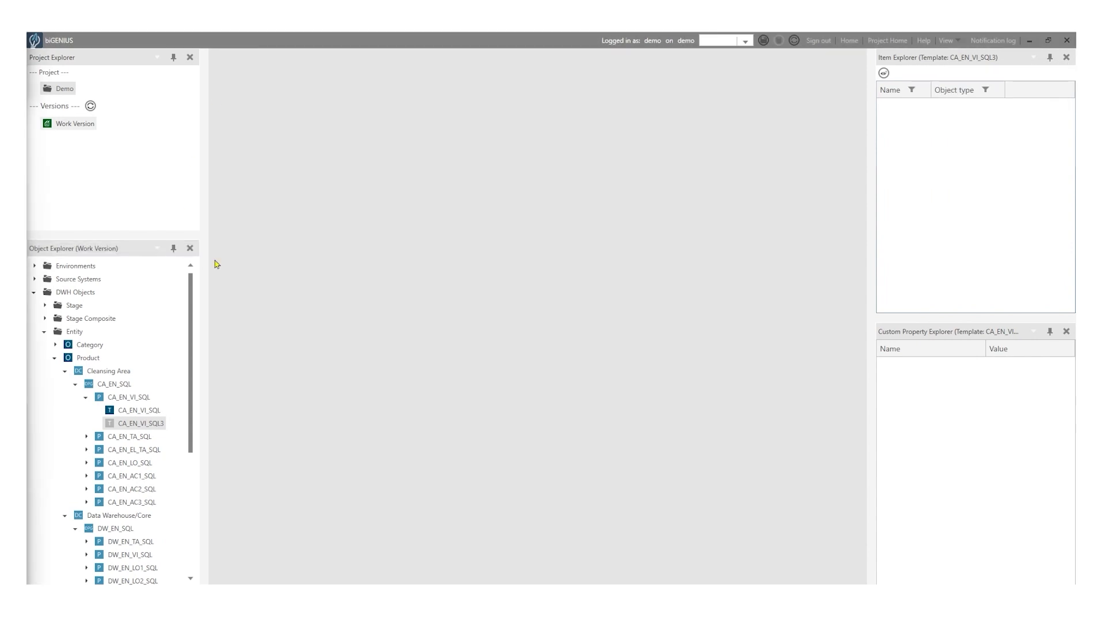
Link the CA_EN_VI_SQL3 template to Product's CA_EN_VI_SQL part, and check which template the same part of Category uses
right_click(138, 425)
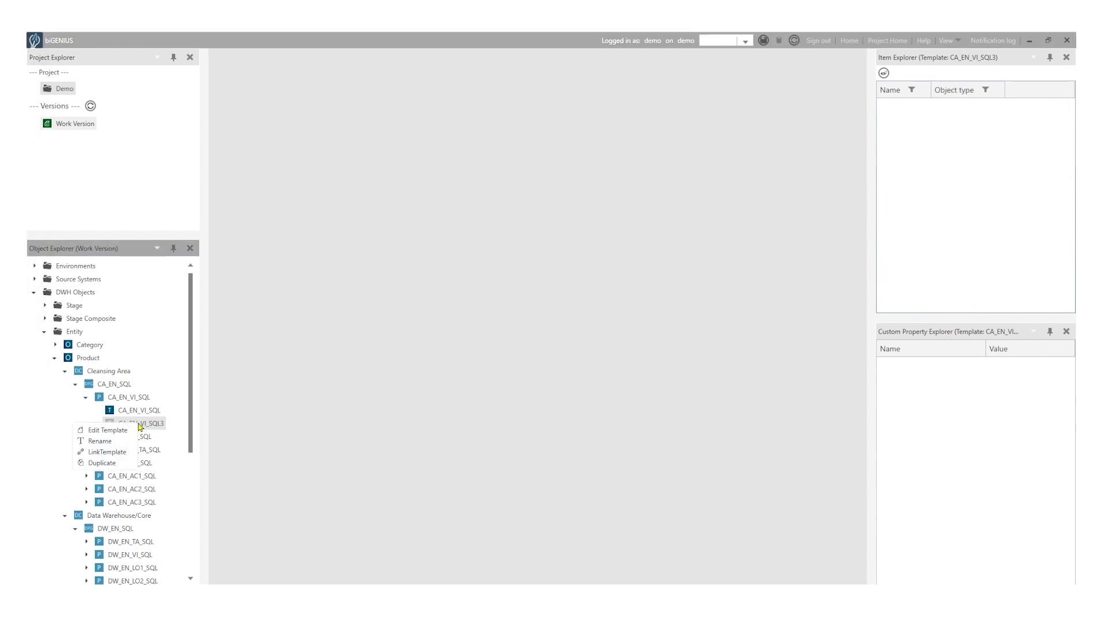
left_click(121, 452)
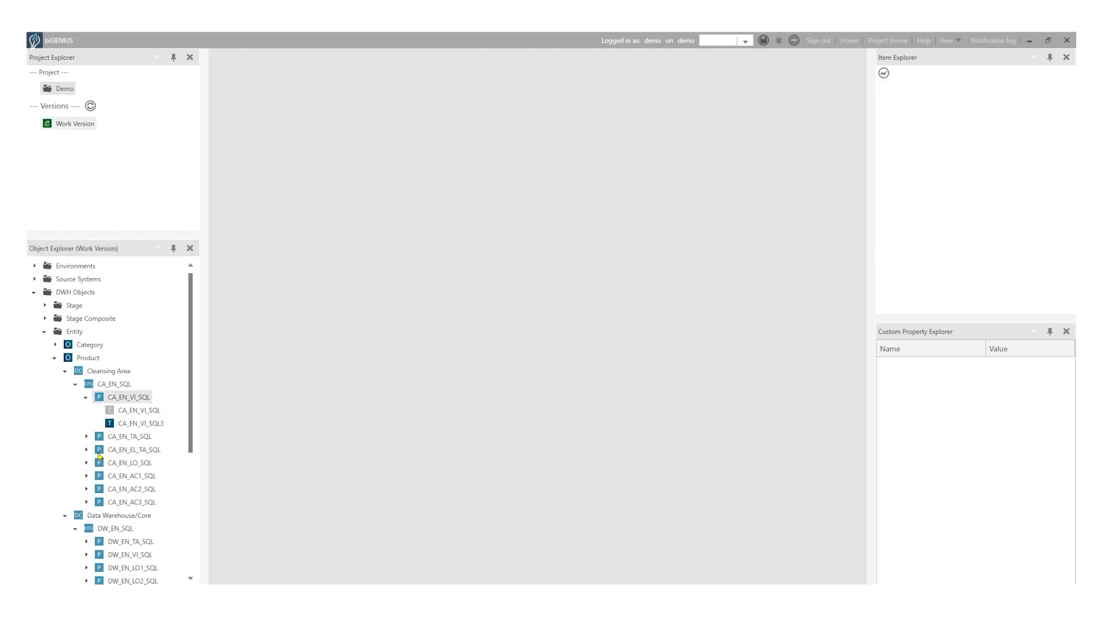
left_click(56, 346)
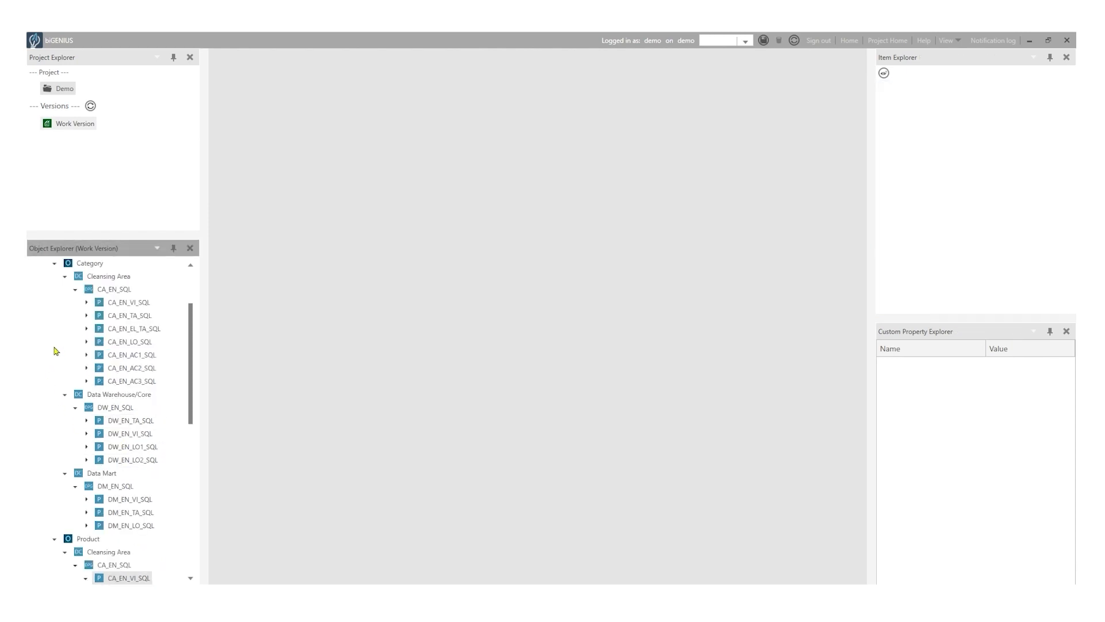
left_click(87, 302)
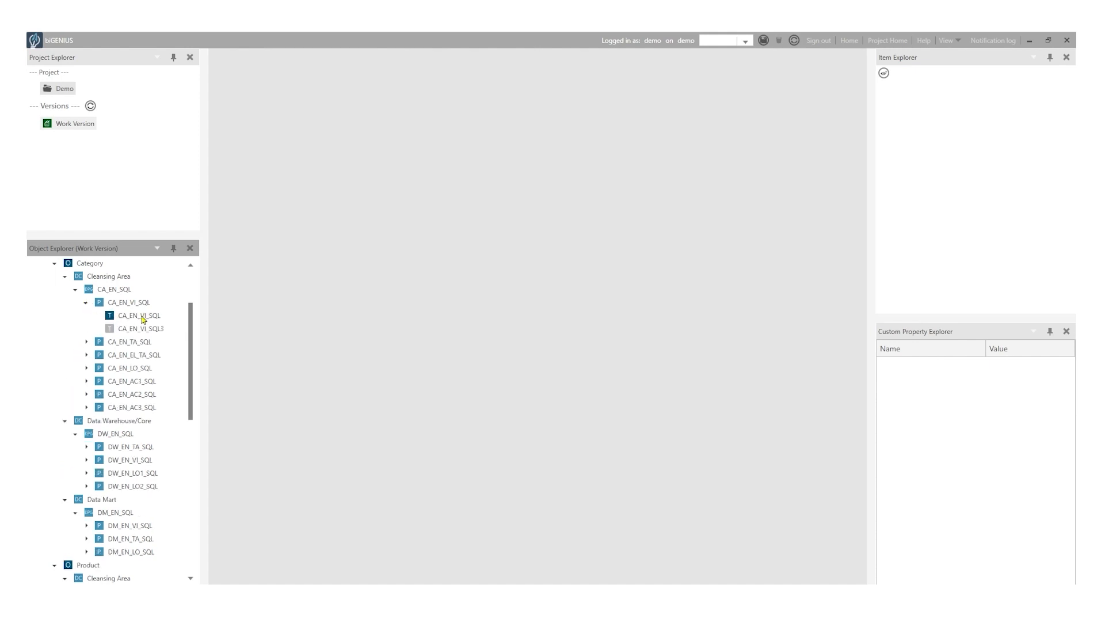
Make CA_EN_VI_SQL3 the Work Version's default template for the CA_EN_VI_SQL part of Cleansing Area entities
right_click(73, 126)
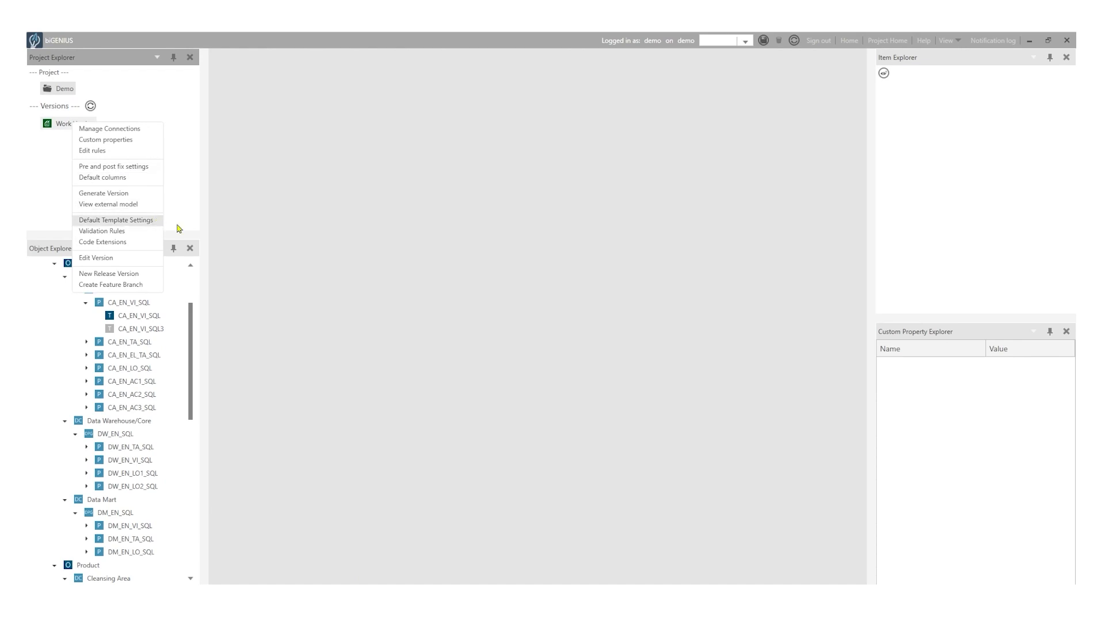
left_click(116, 220)
double_click(488, 124)
left_click(48, 135)
left_click(65, 169)
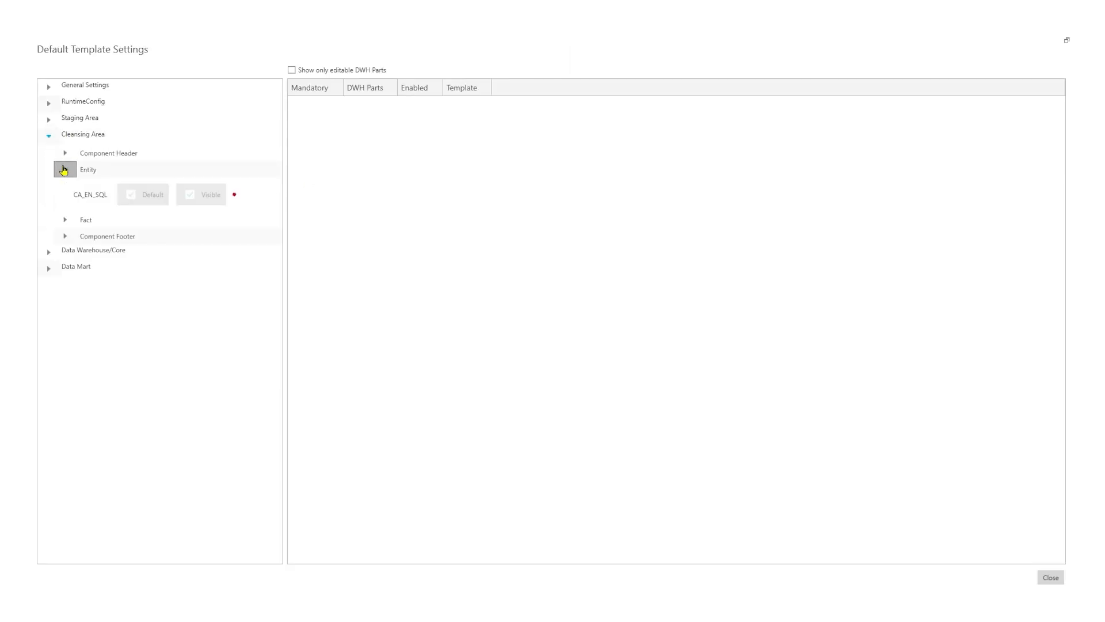
left_click(90, 194)
left_click(469, 107)
left_click(494, 128)
left_click(507, 359)
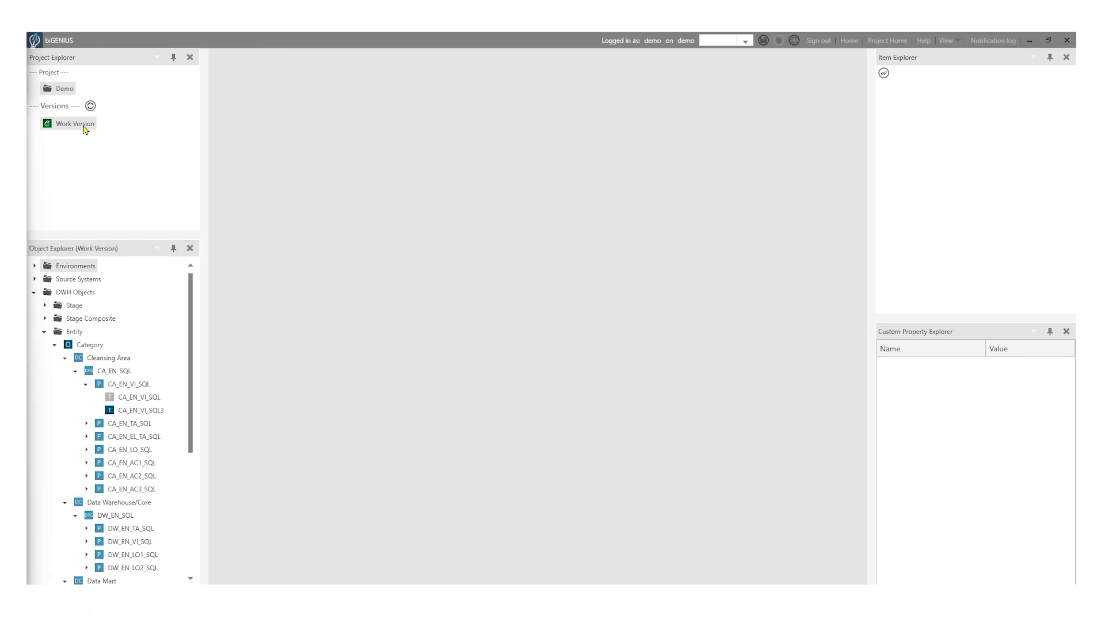
Open the Work Version's external model and expand the Product entity under DwhObjects
right_click(84, 129)
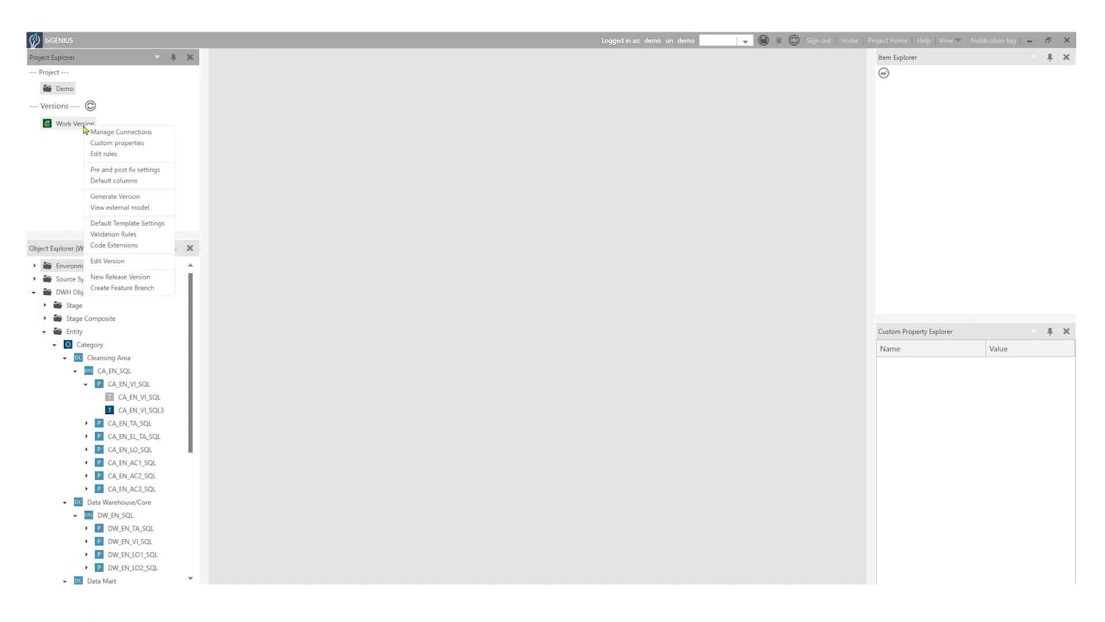
left_click(165, 209)
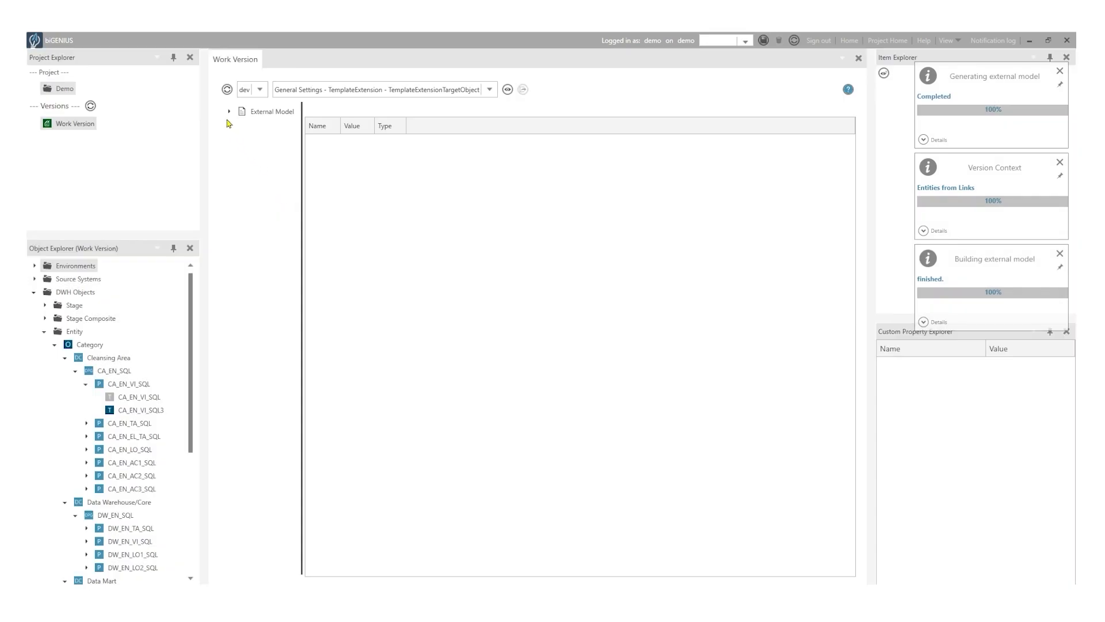
left_click(231, 112)
left_click(239, 231)
left_click(249, 243)
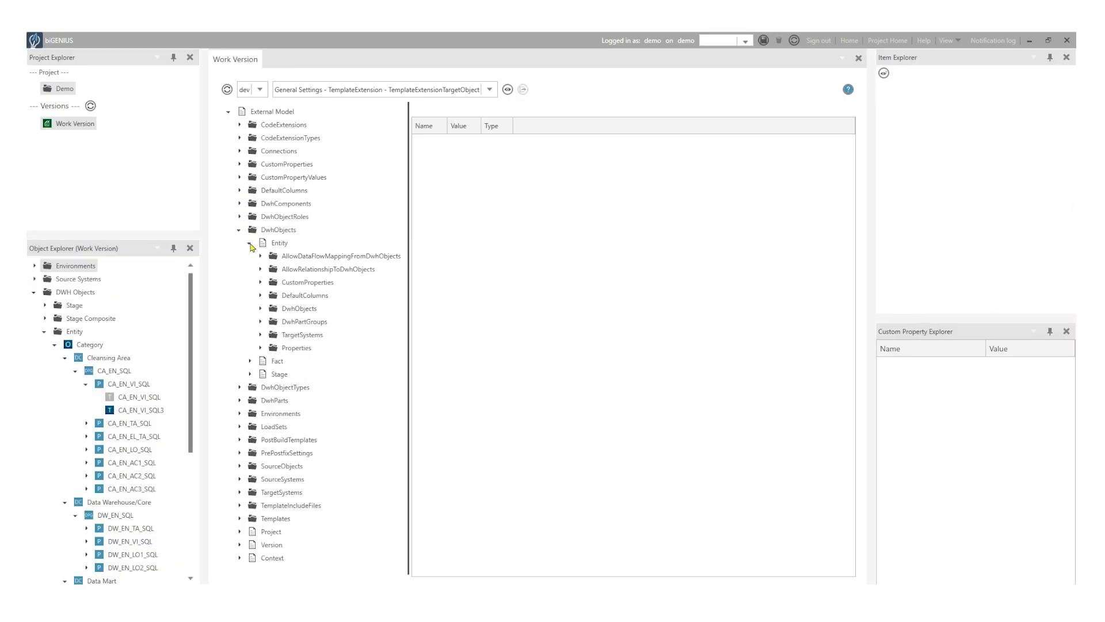
left_click(262, 309)
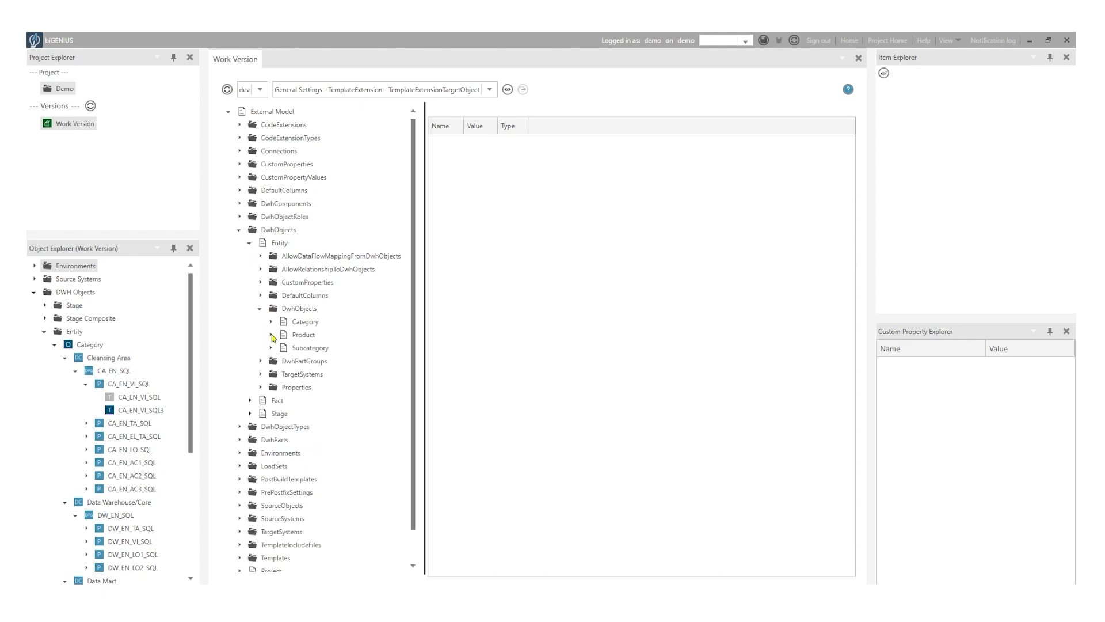
left_click(270, 335)
Examine the attributes of Product's target object Product_CA_EN_VI_SQL_1 - Product_Level in the external model
scroll(277, 366, "down", 3)
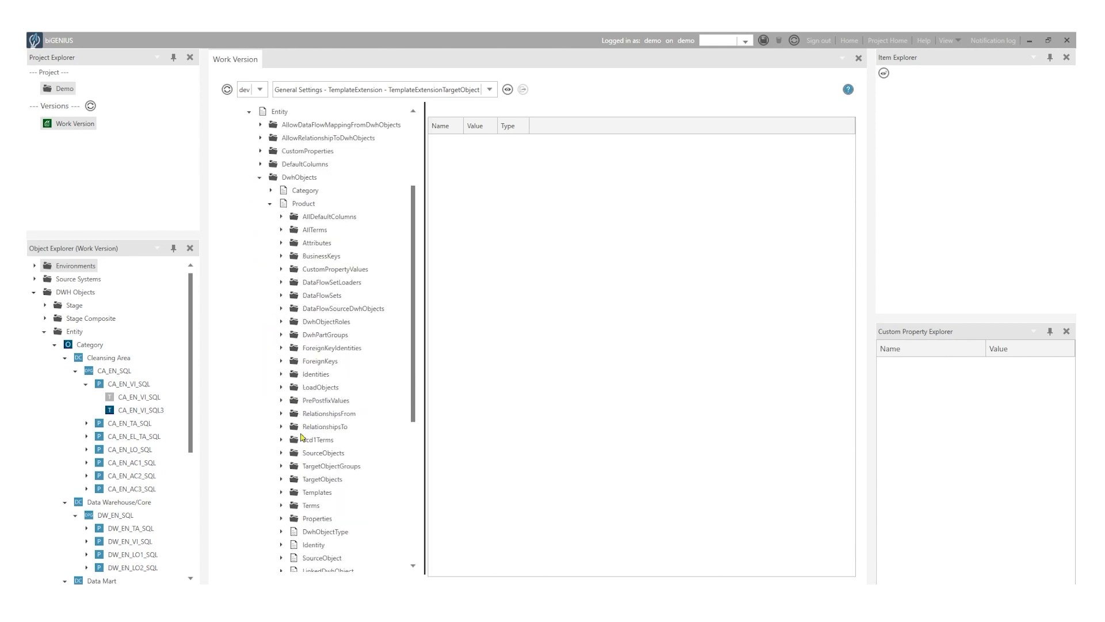
left_click(284, 480)
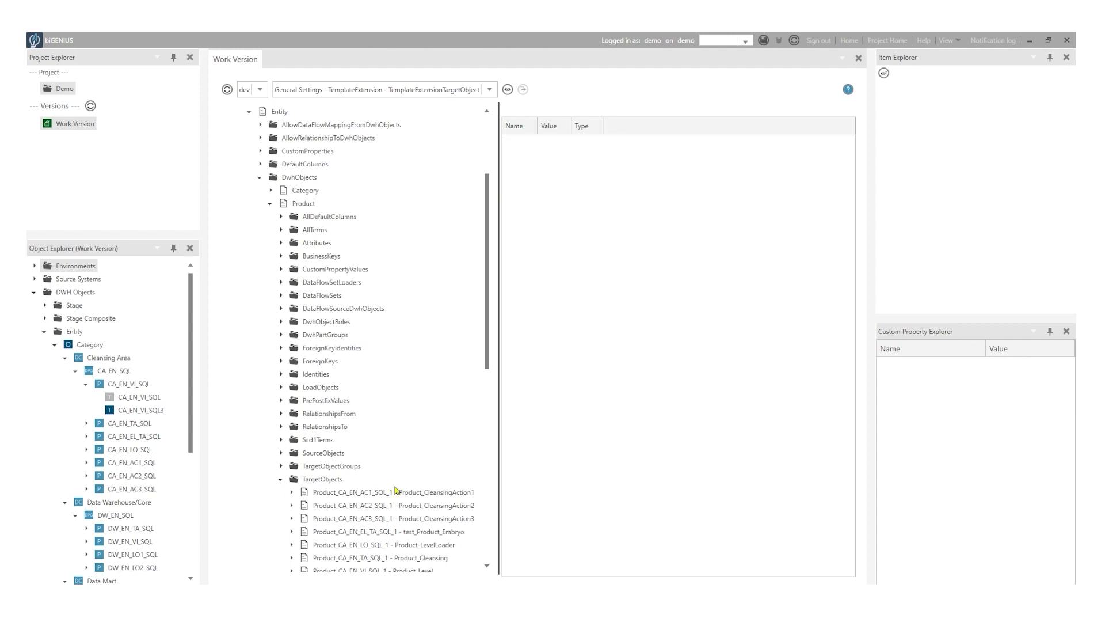
scroll(403, 489, "down", 2)
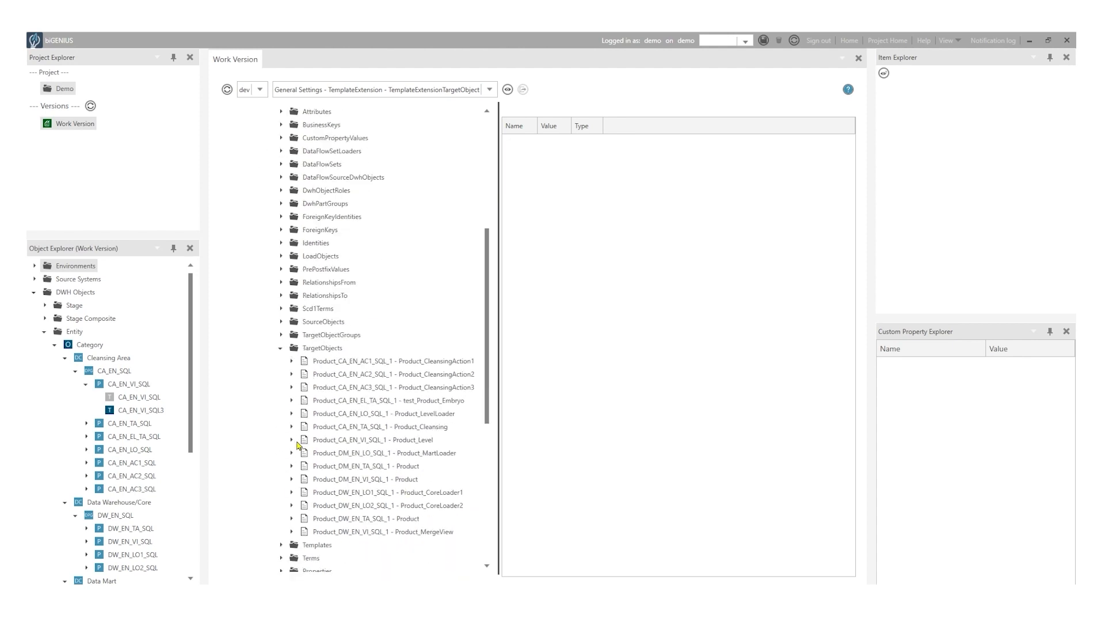
left_click(292, 440)
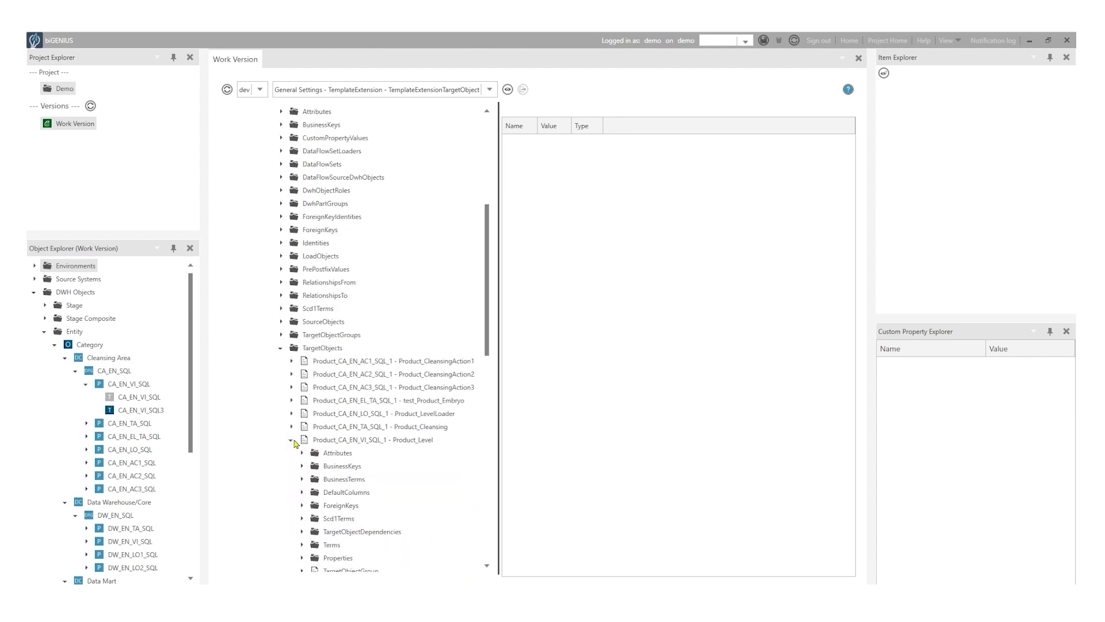
left_click(302, 453)
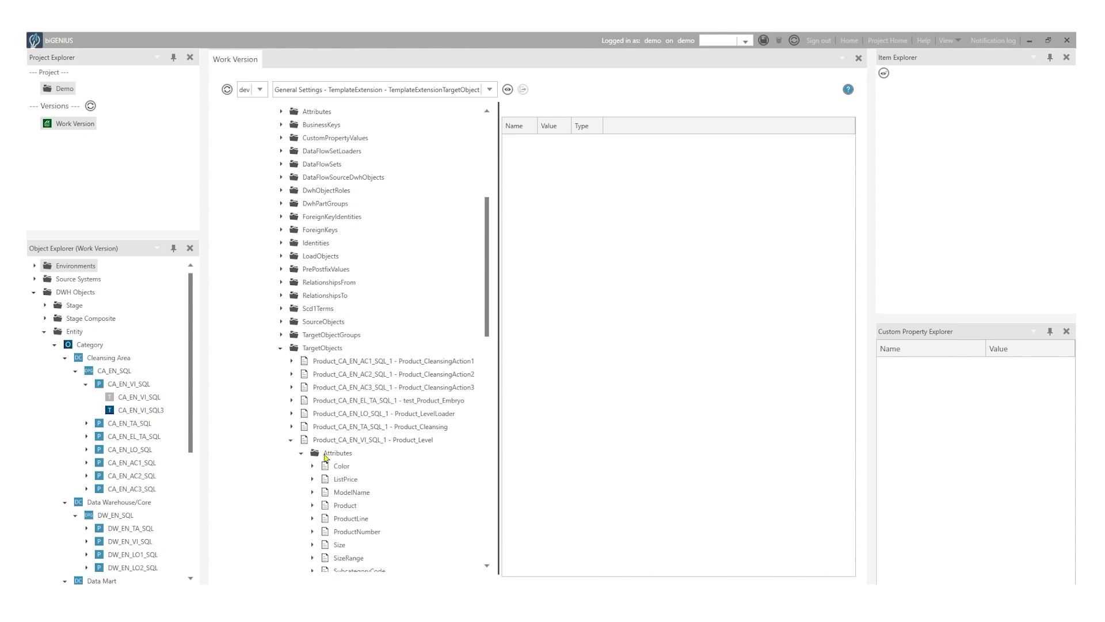
left_click(325, 456)
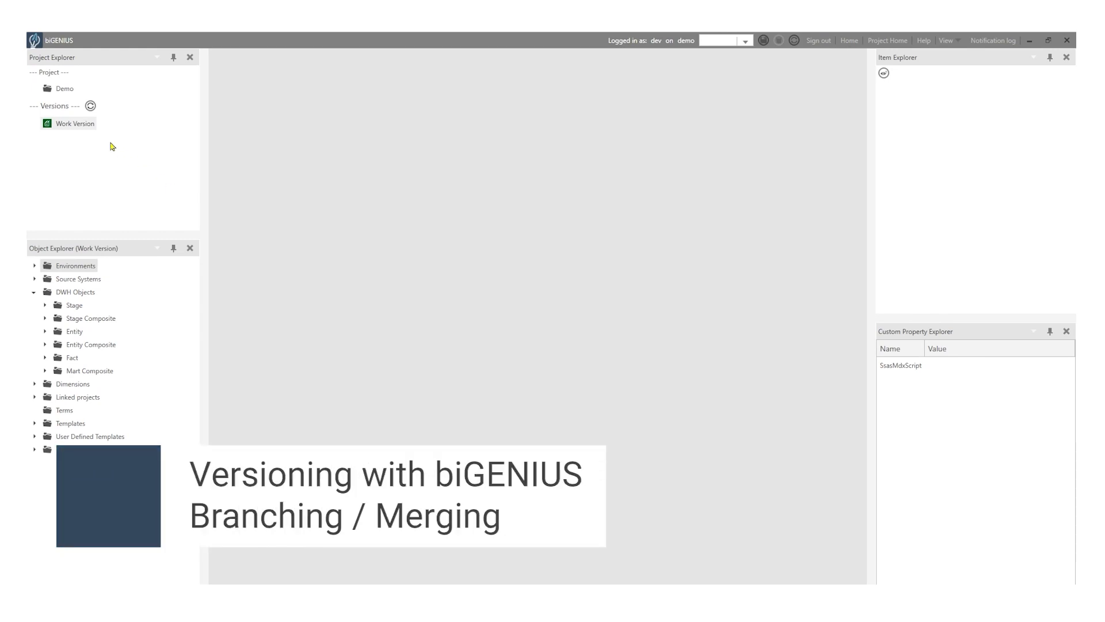
Create two feature branches from Work Version
right_click(95, 128)
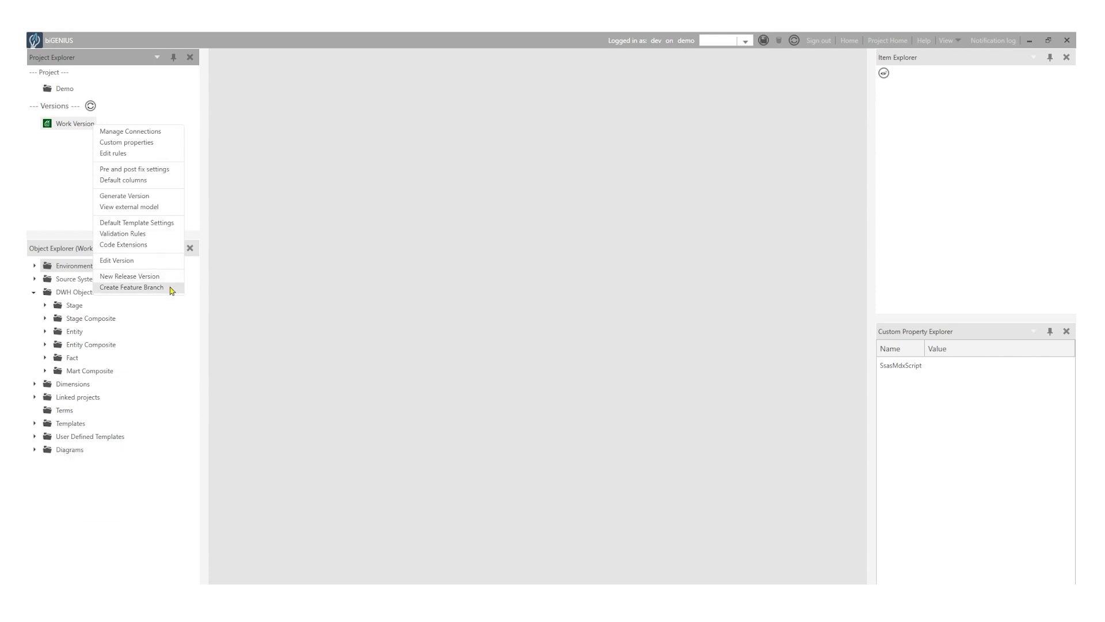
left_click(171, 291)
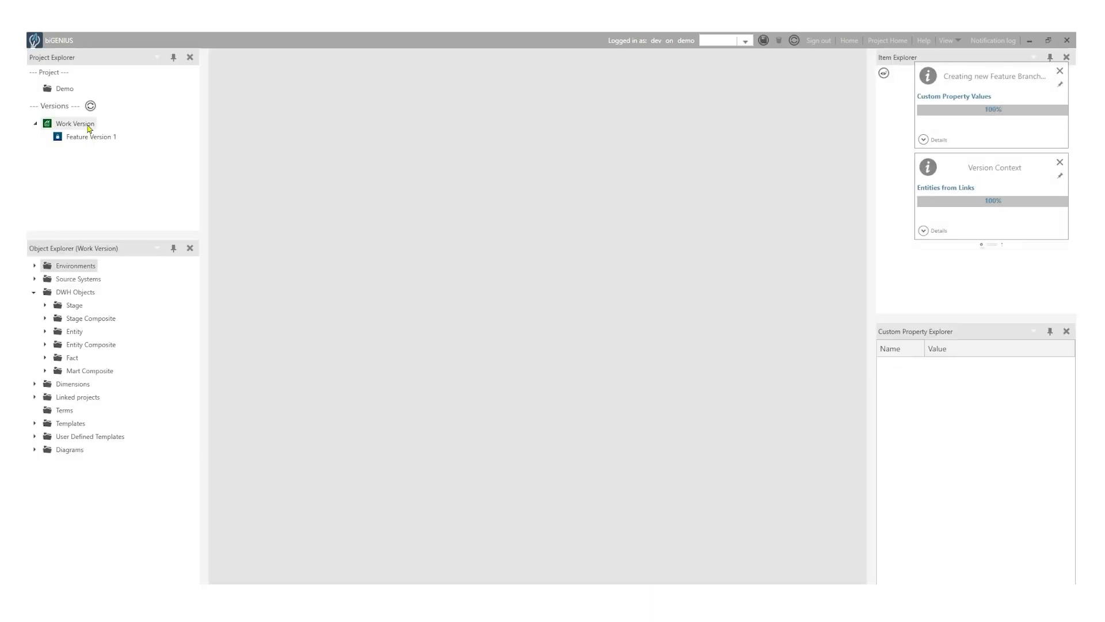
right_click(90, 126)
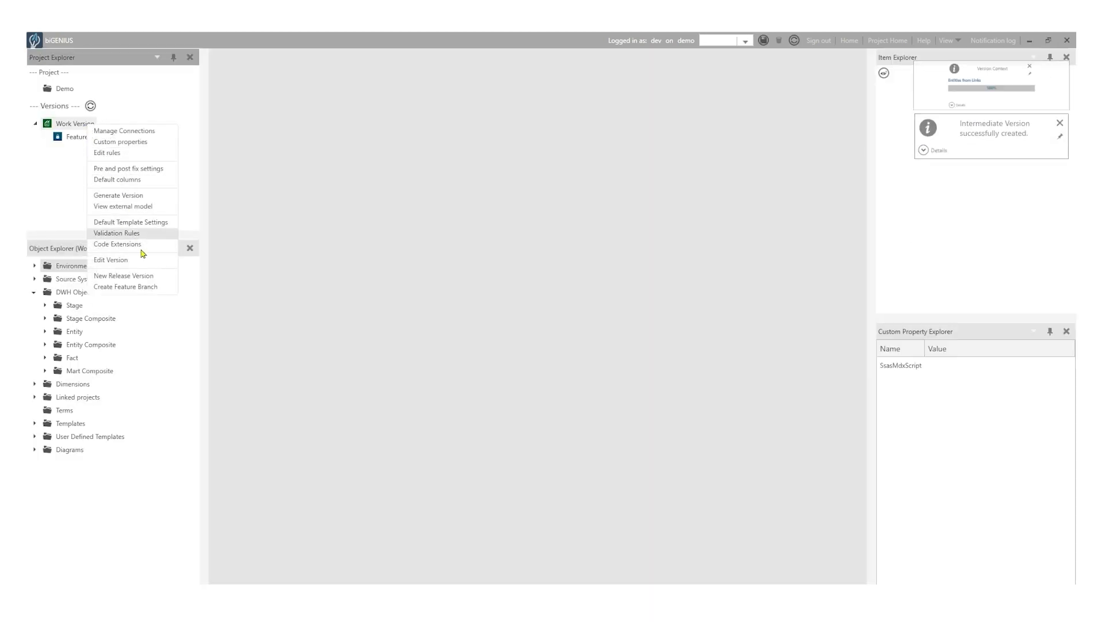
left_click(161, 290)
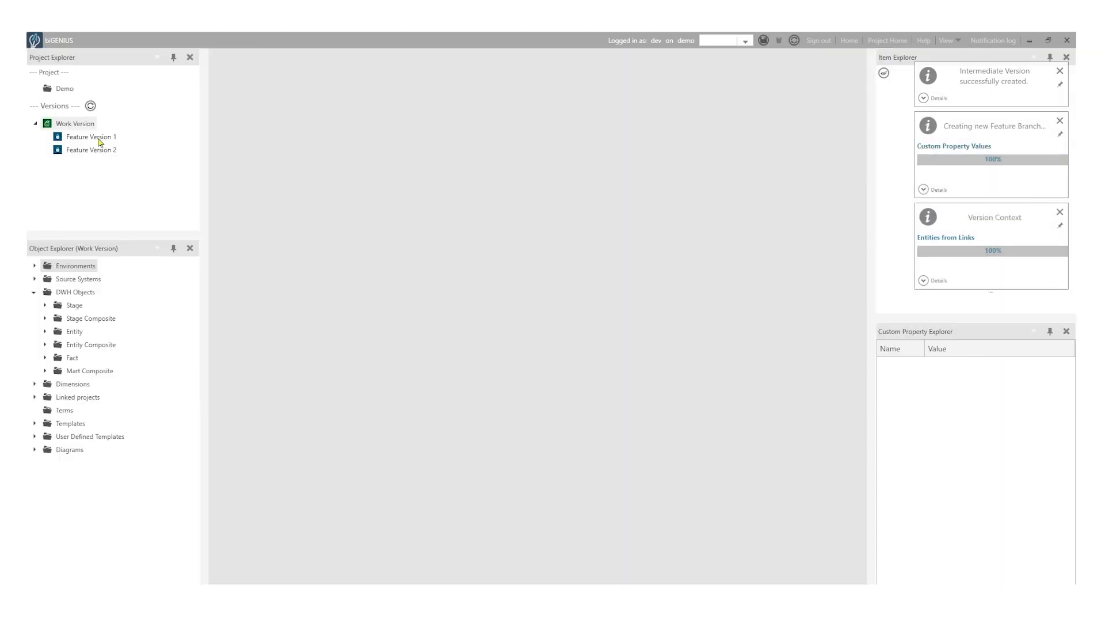
Create a new entity named Customer in Feature Version 1, with the alias Customer
left_click(98, 140)
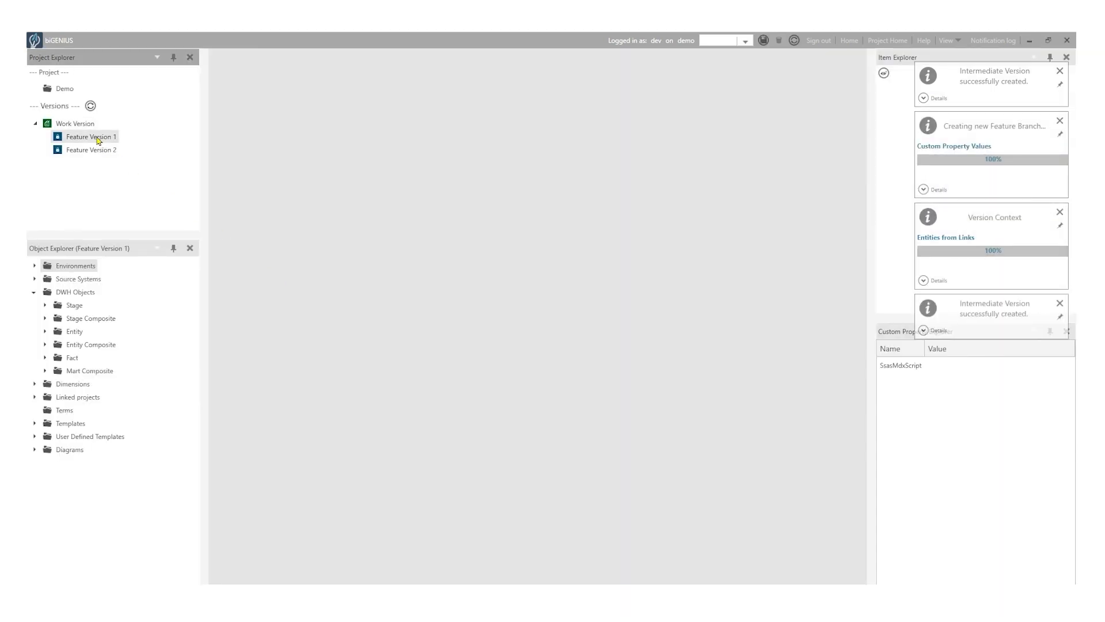
left_click(75, 333)
left_click(45, 332)
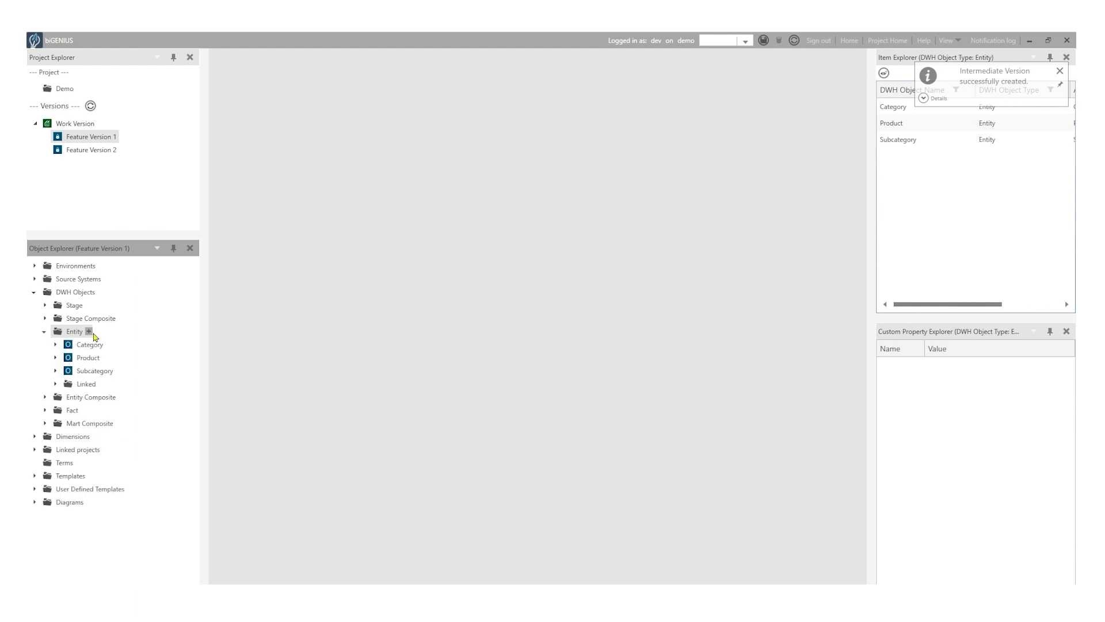
left_click(89, 332)
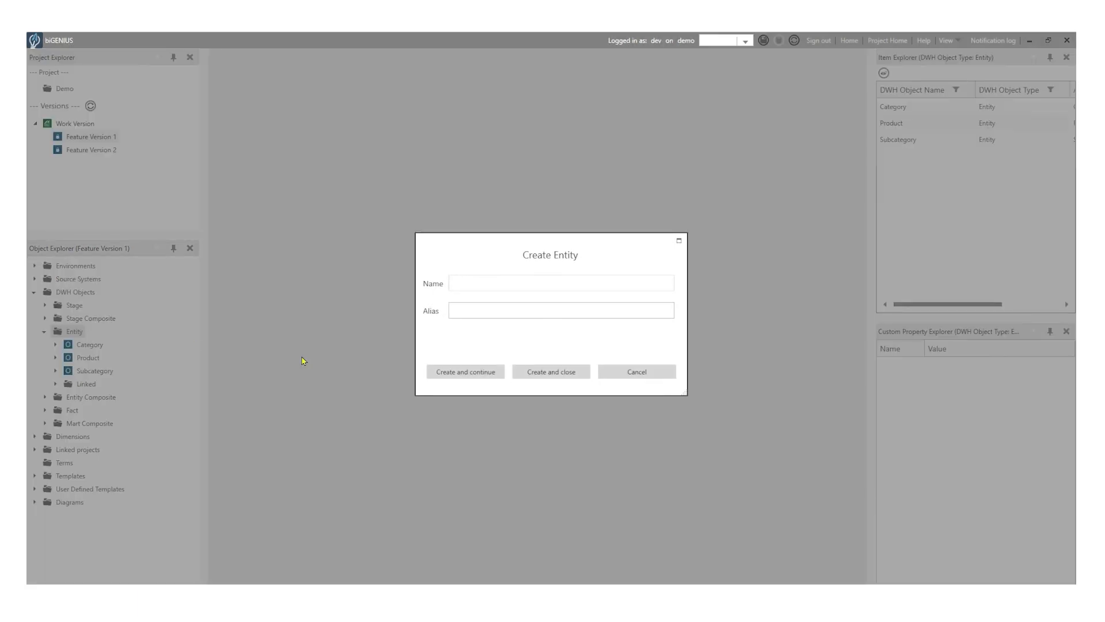
key("Tab")
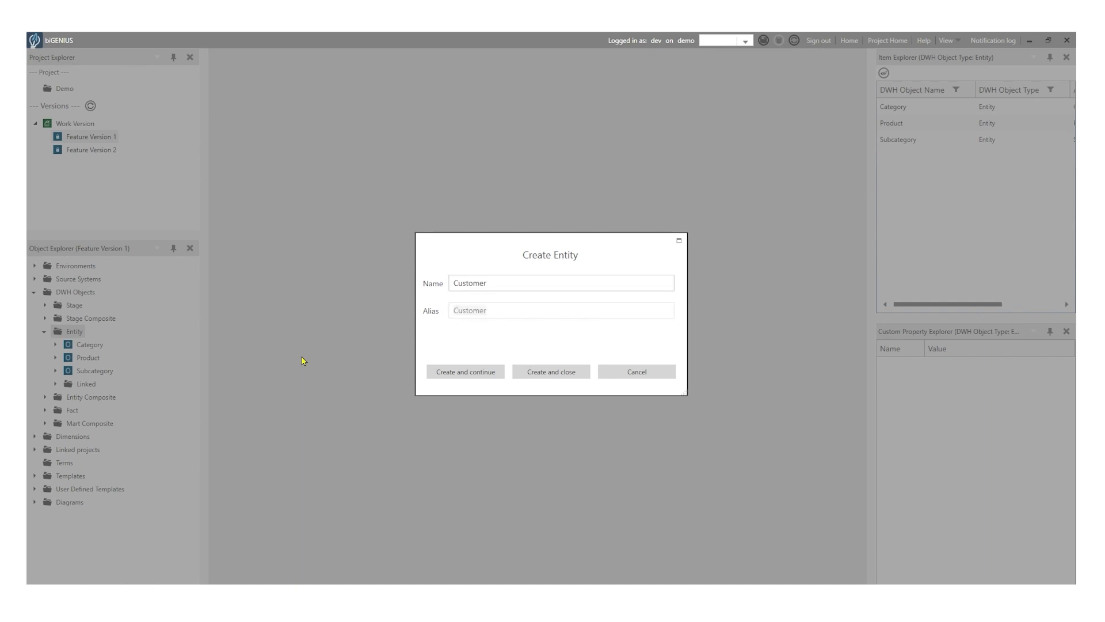
left_click(550, 374)
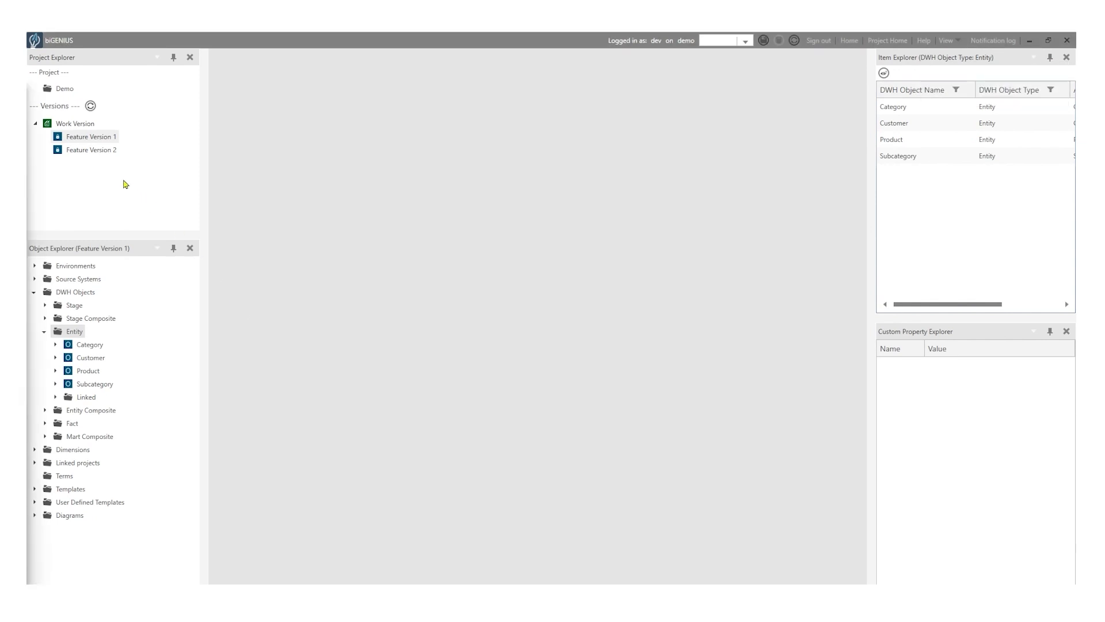
Start merging Feature Version 1 to its parent version and compare it with Work Version
right_click(99, 139)
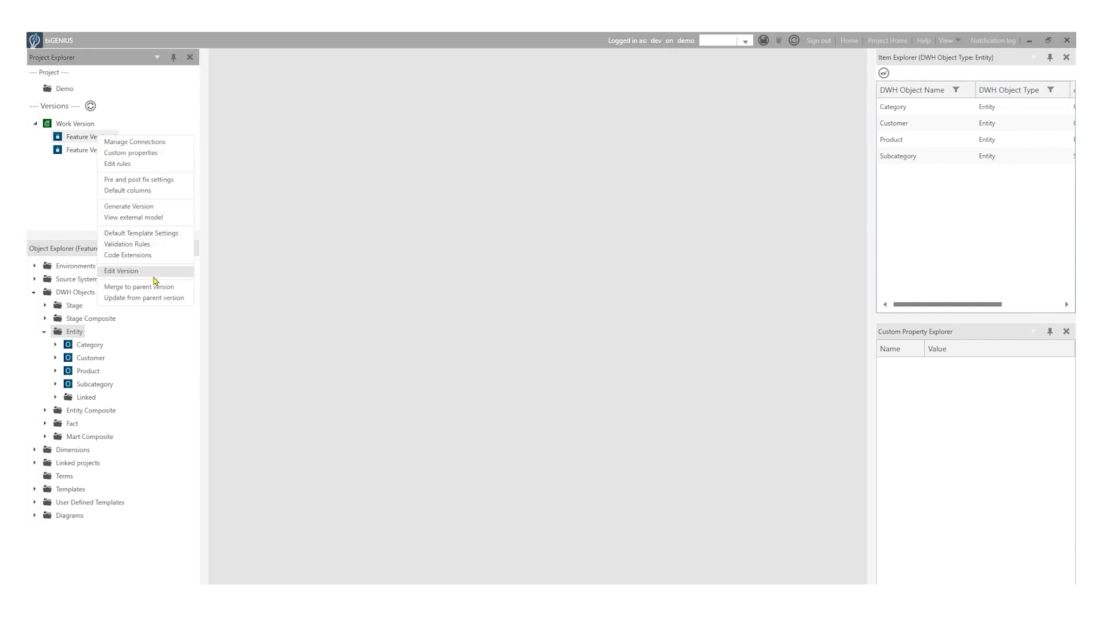
left_click(160, 286)
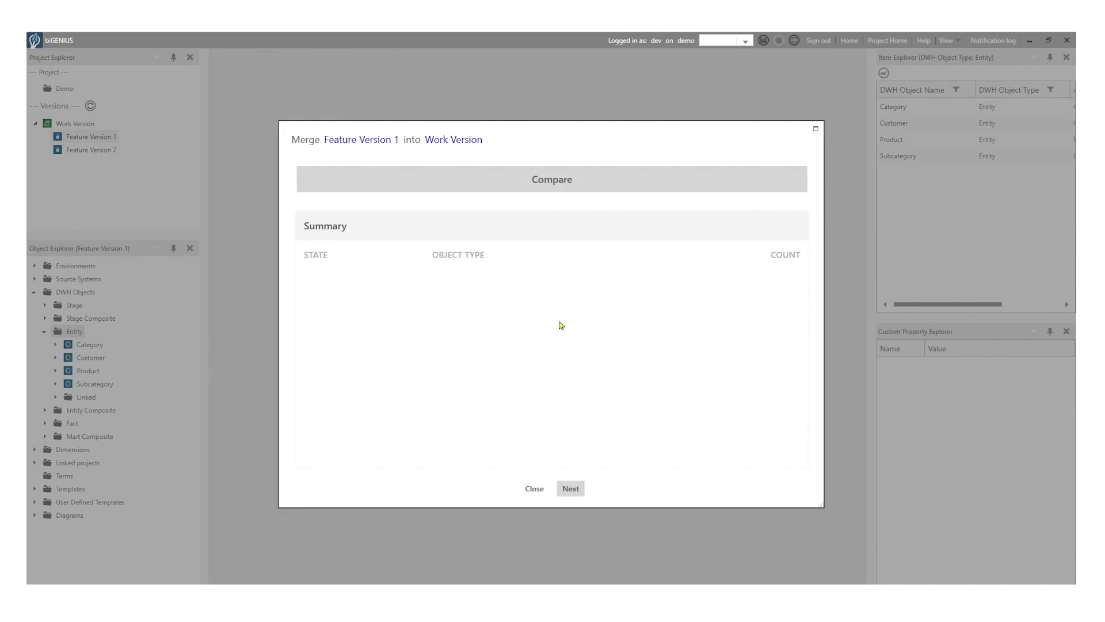
left_click(568, 189)
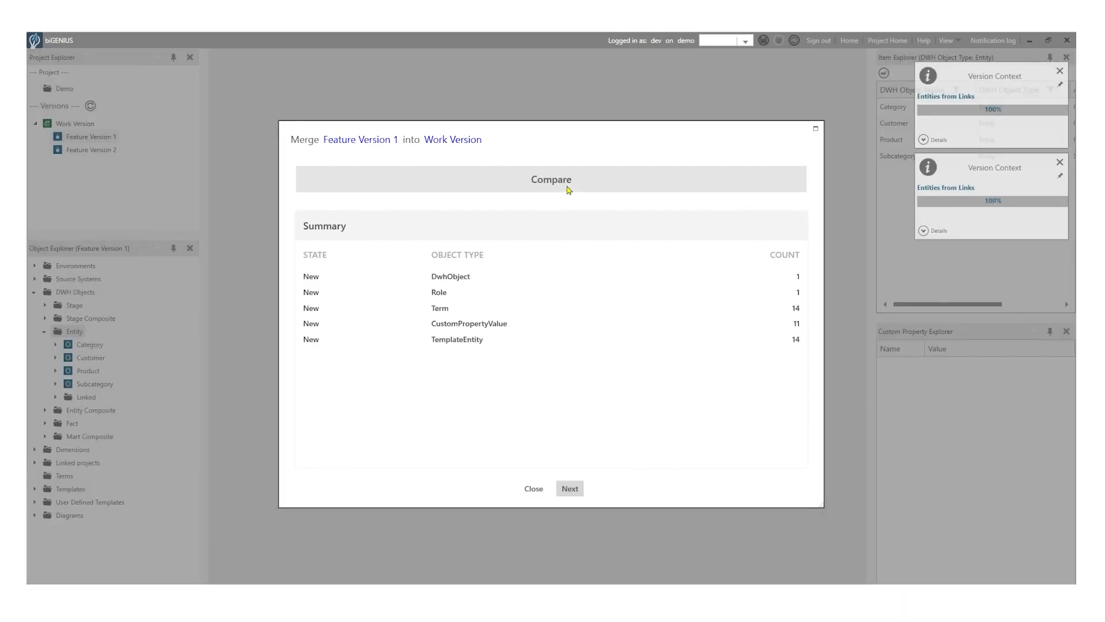
Review Customer's new terms, keep all of them selected, and perform the merge of Feature Version 1 into Work Version
left_click(572, 490)
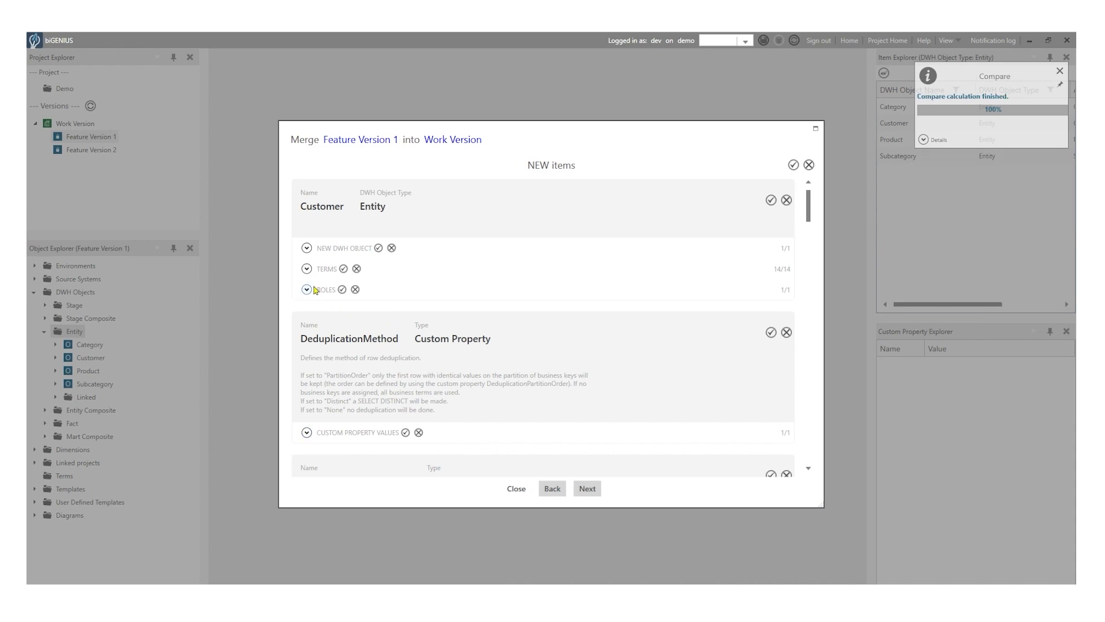
left_click(308, 270)
left_click(357, 270)
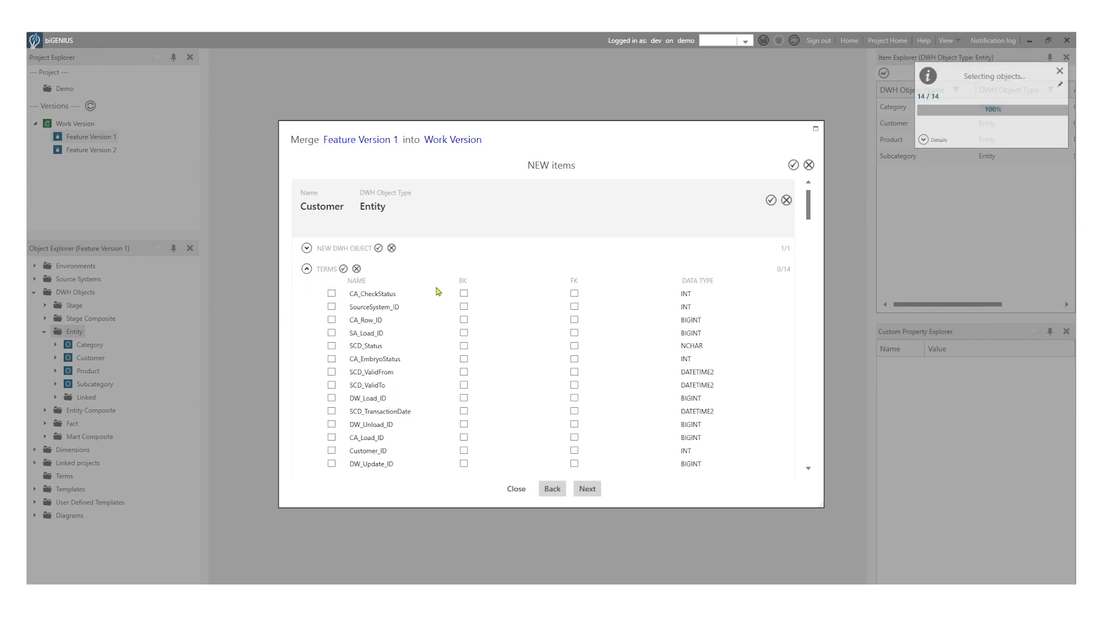
left_click(344, 269)
left_click(588, 488)
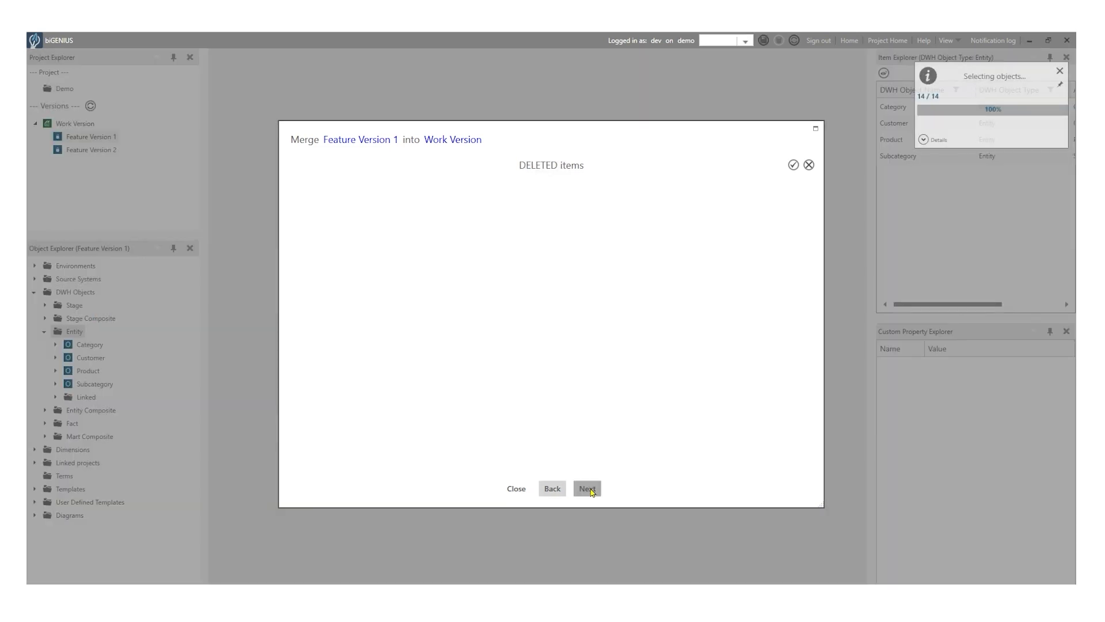
left_click(589, 489)
left_click(589, 489)
left_click(499, 490)
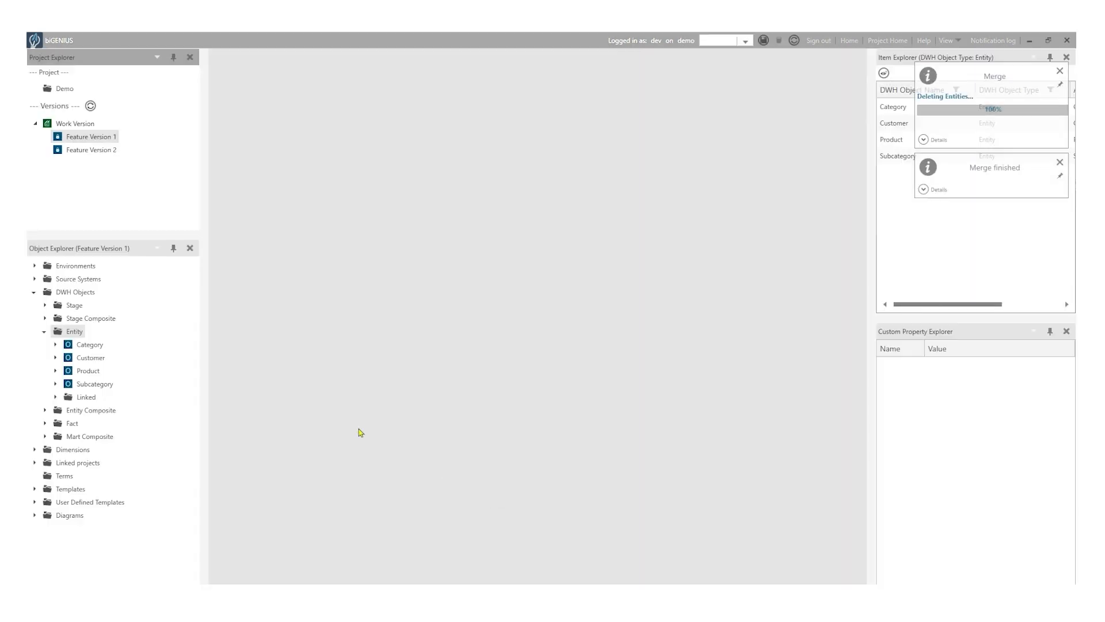
Check the merged Customer entity among Work Version's entities
left_click(62, 126)
left_click(45, 332)
left_click(82, 358)
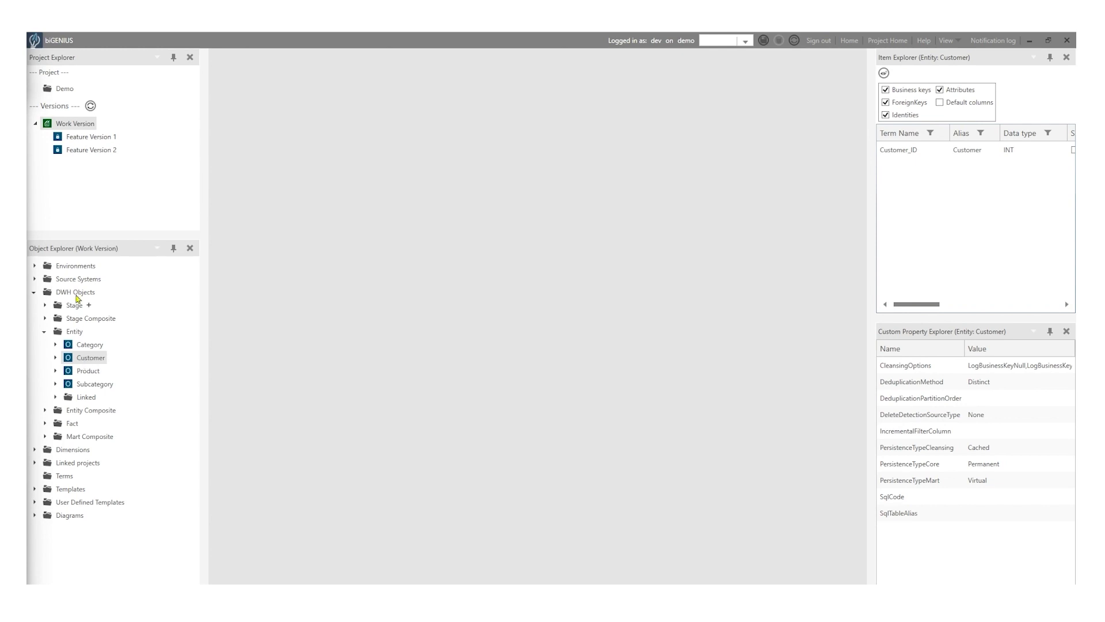
Update Feature Version 2 from its parent Work Version, comparing both and merging all new items
left_click(98, 139)
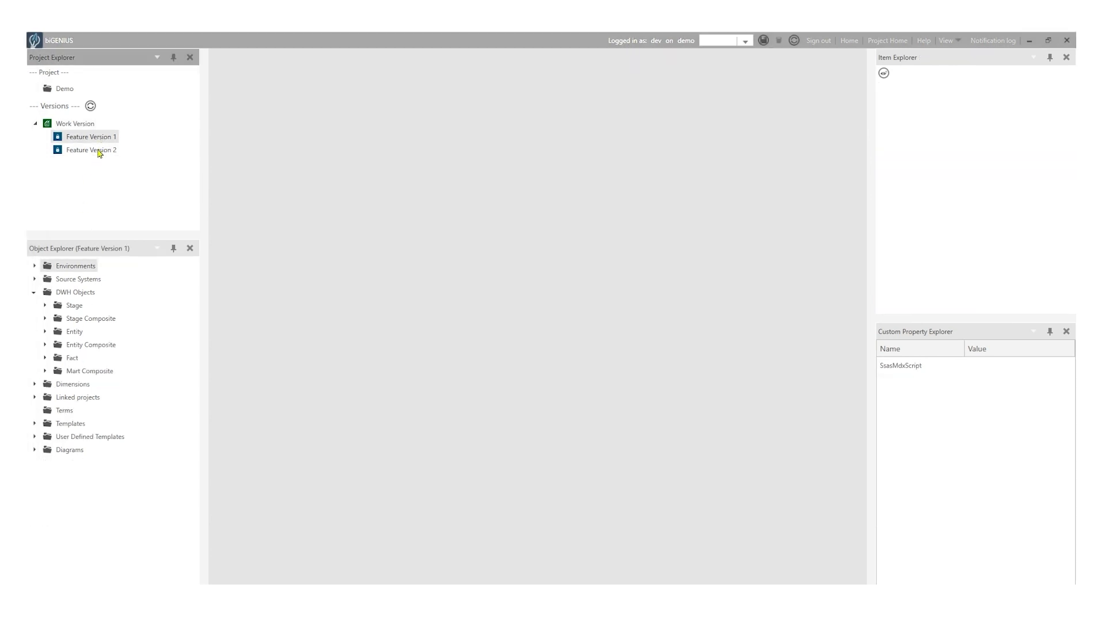
left_click(99, 151)
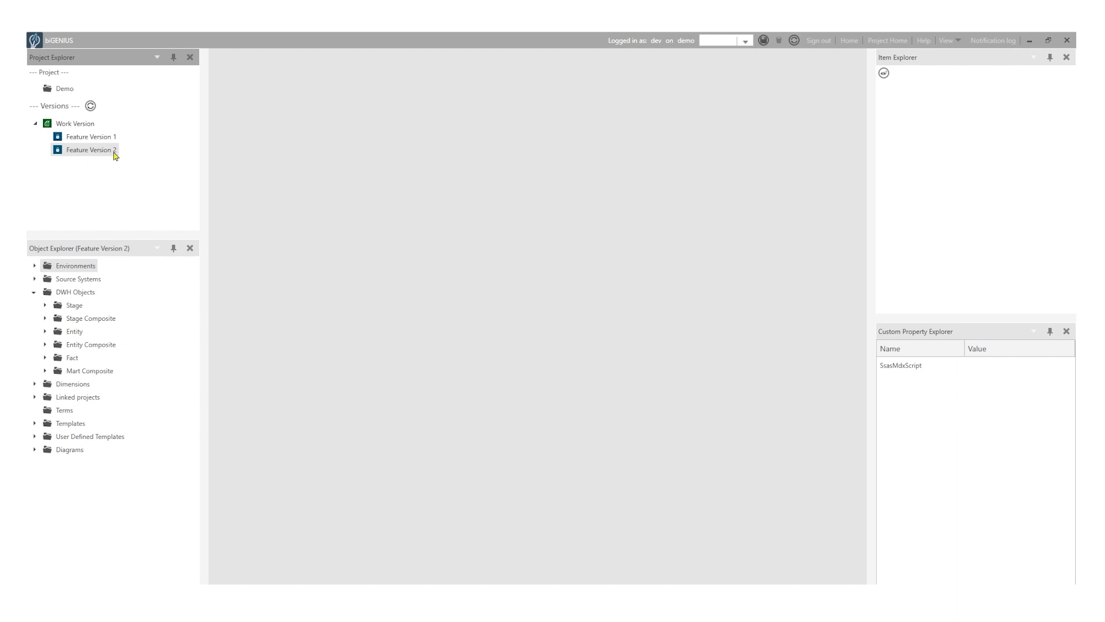
right_click(116, 156)
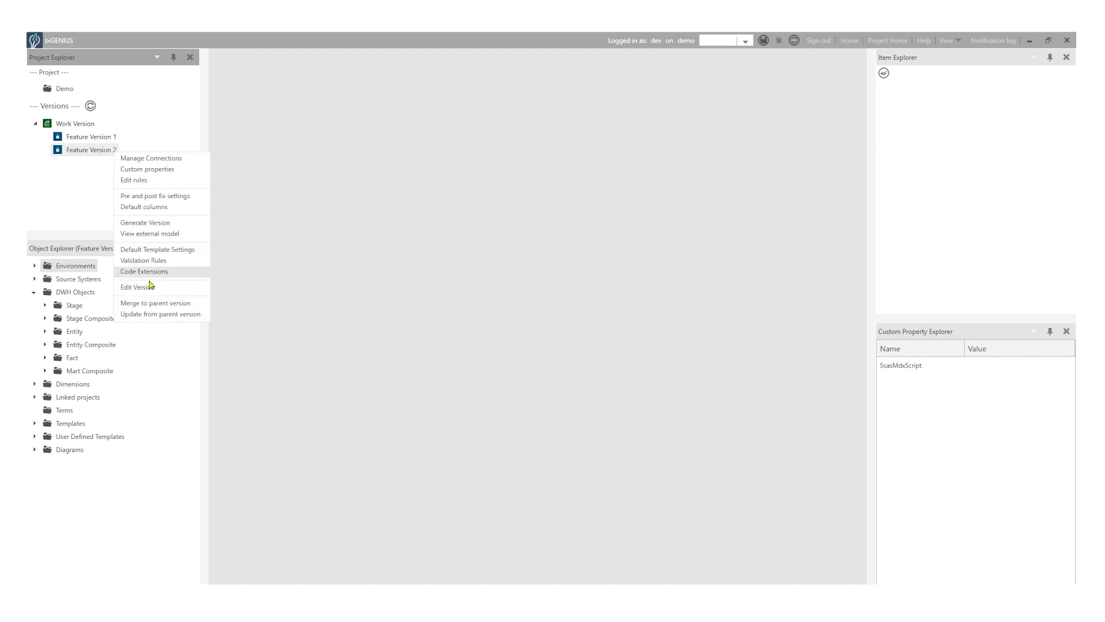
left_click(163, 315)
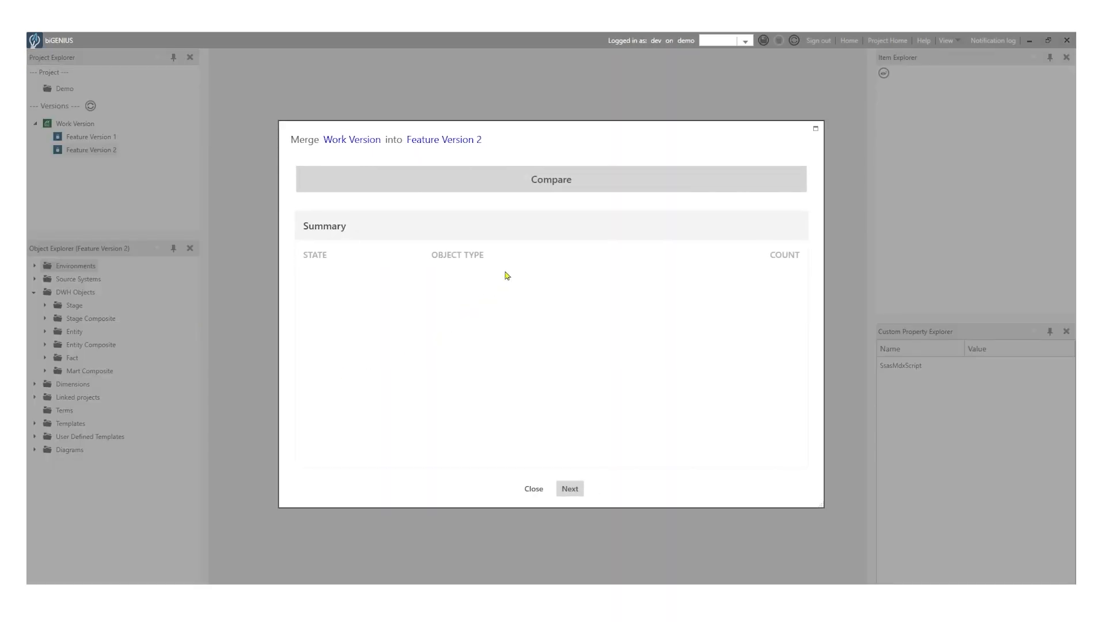
left_click(570, 183)
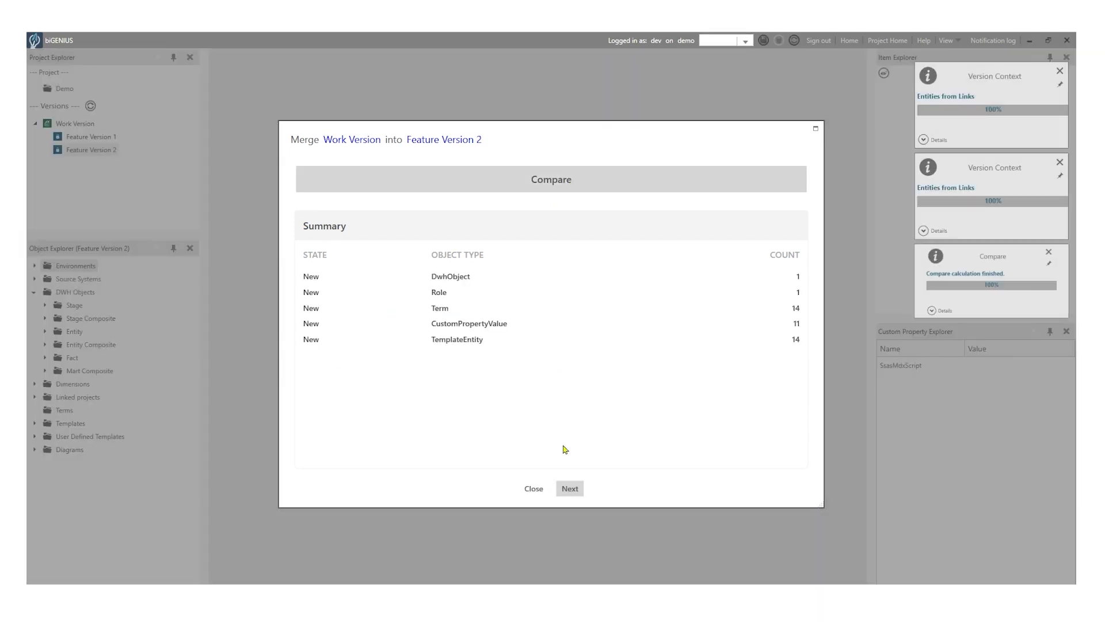
left_click(570, 488)
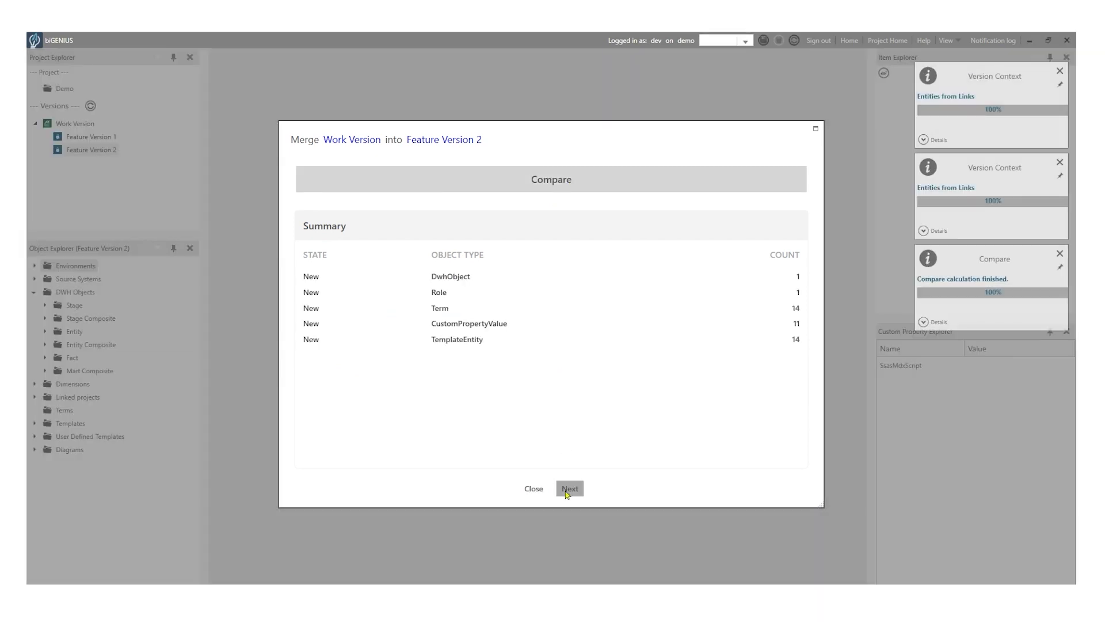
left_click(588, 488)
left_click(588, 488)
left_click(587, 488)
left_click(495, 489)
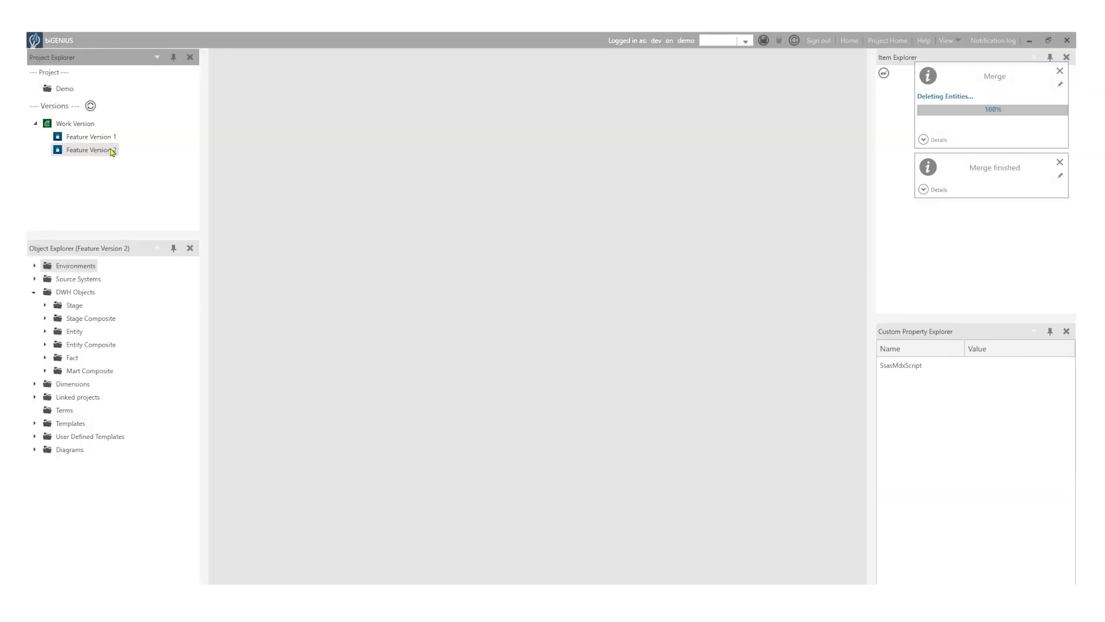
Check the Customer entity among Feature Version 2's entities
left_click(86, 331)
left_click(44, 332)
left_click(91, 358)
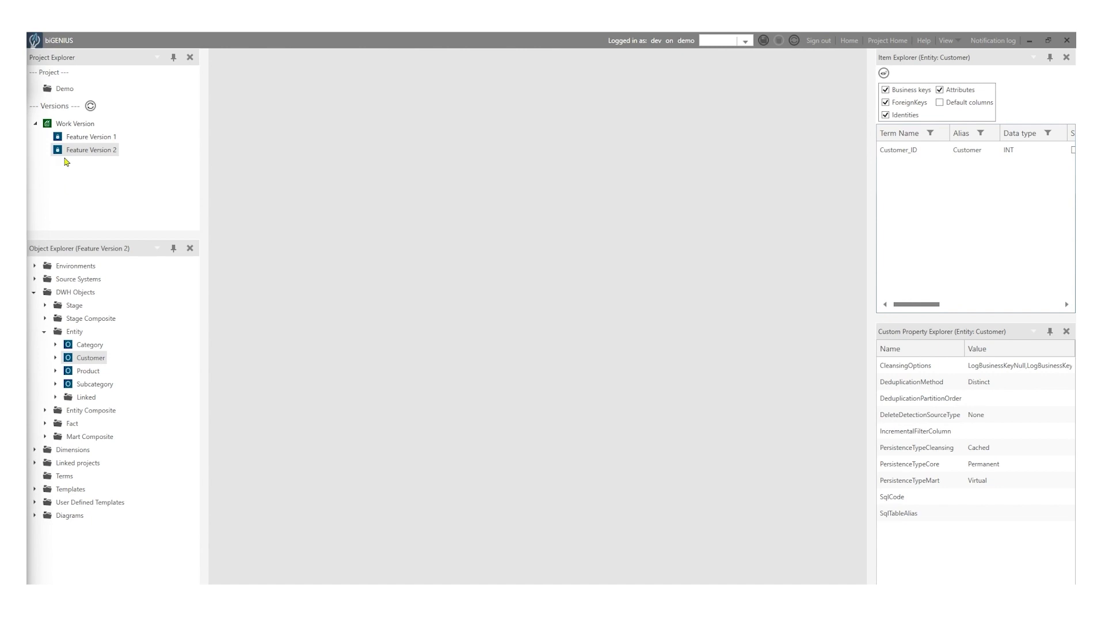
Create a new release version from Work Version
left_click(75, 124)
right_click(74, 127)
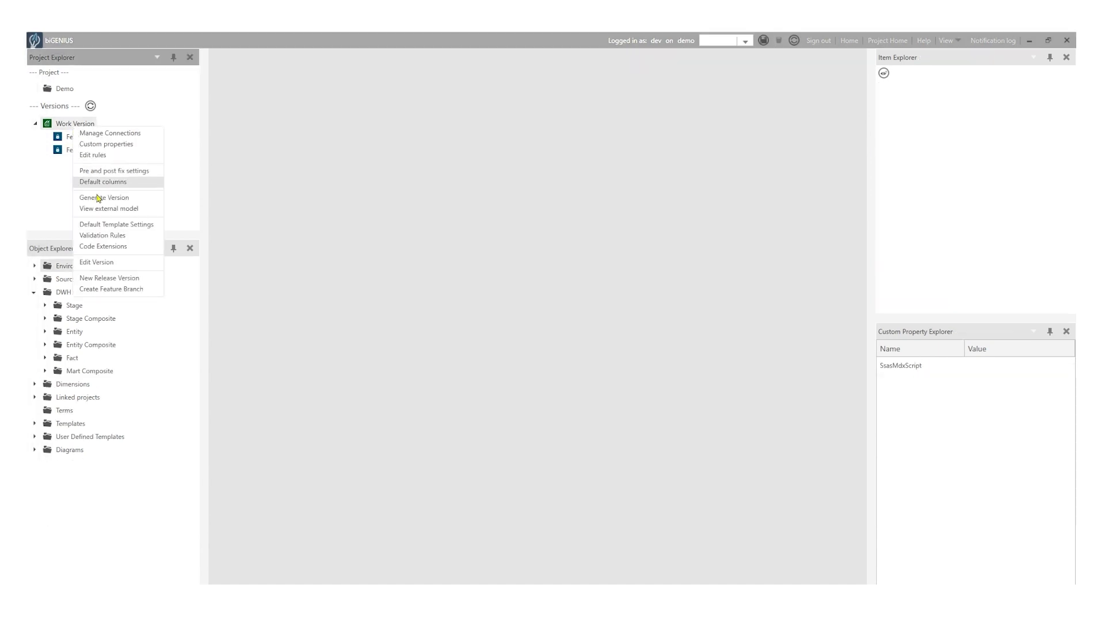
left_click(129, 277)
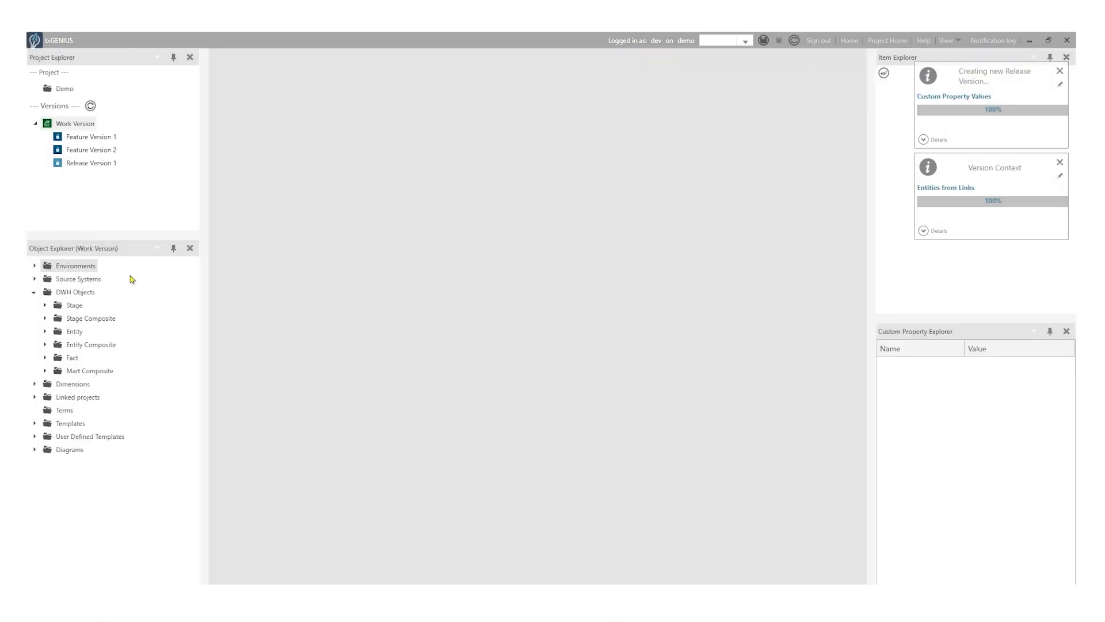
Create a feature branch from Release Version 1
left_click(90, 164)
right_click(91, 166)
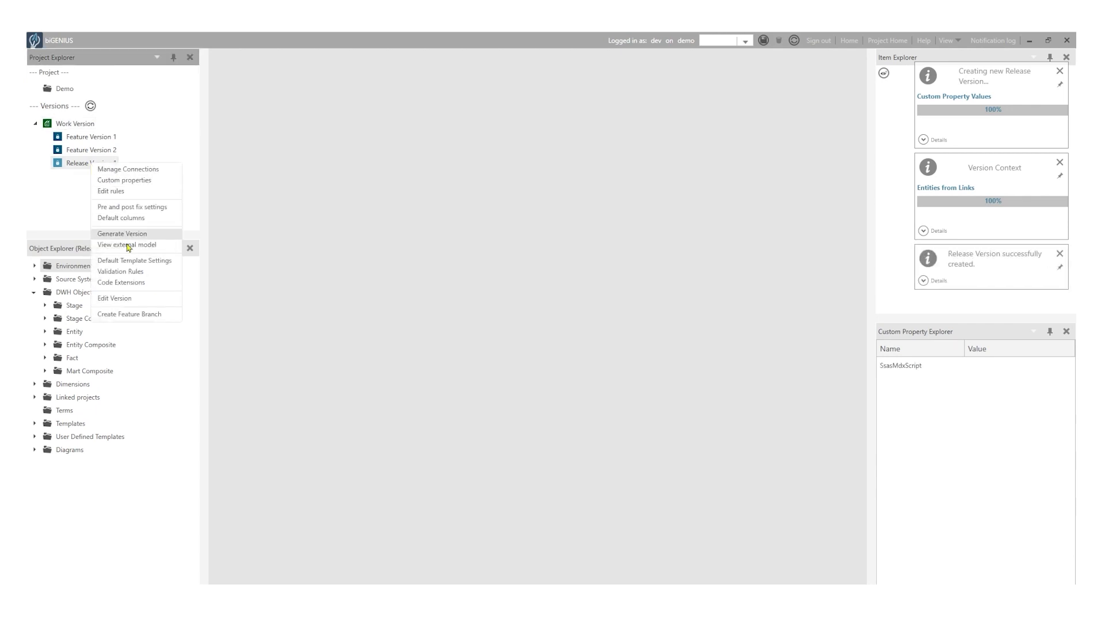
left_click(164, 315)
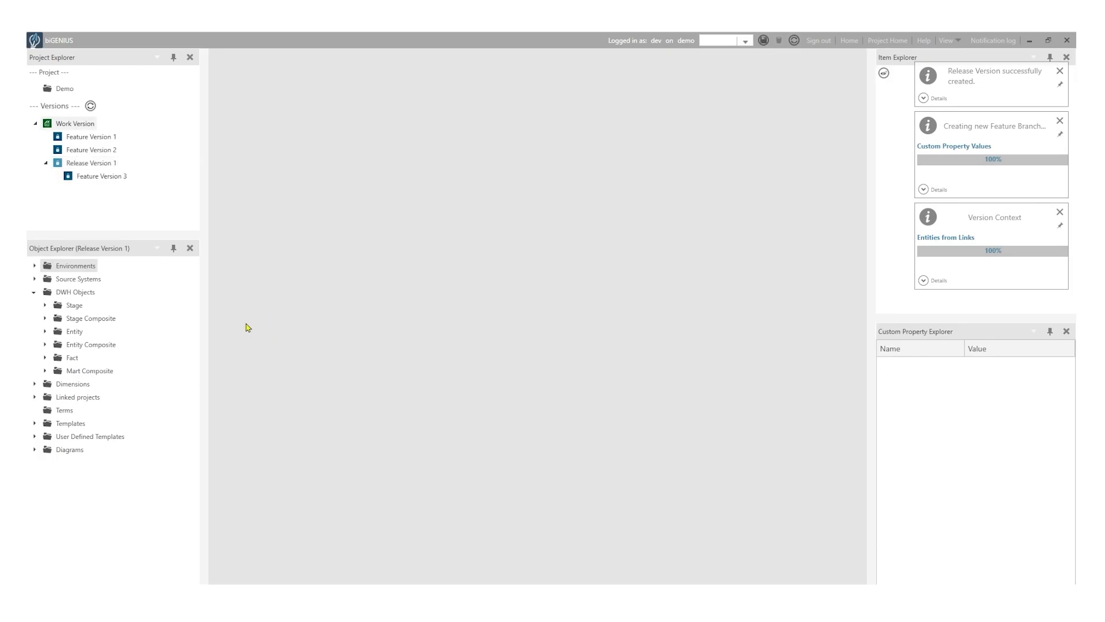
Set the Category entity's description to Bugfix in Feature Version 3, then save and close the entity
left_click(101, 178)
left_click(45, 332)
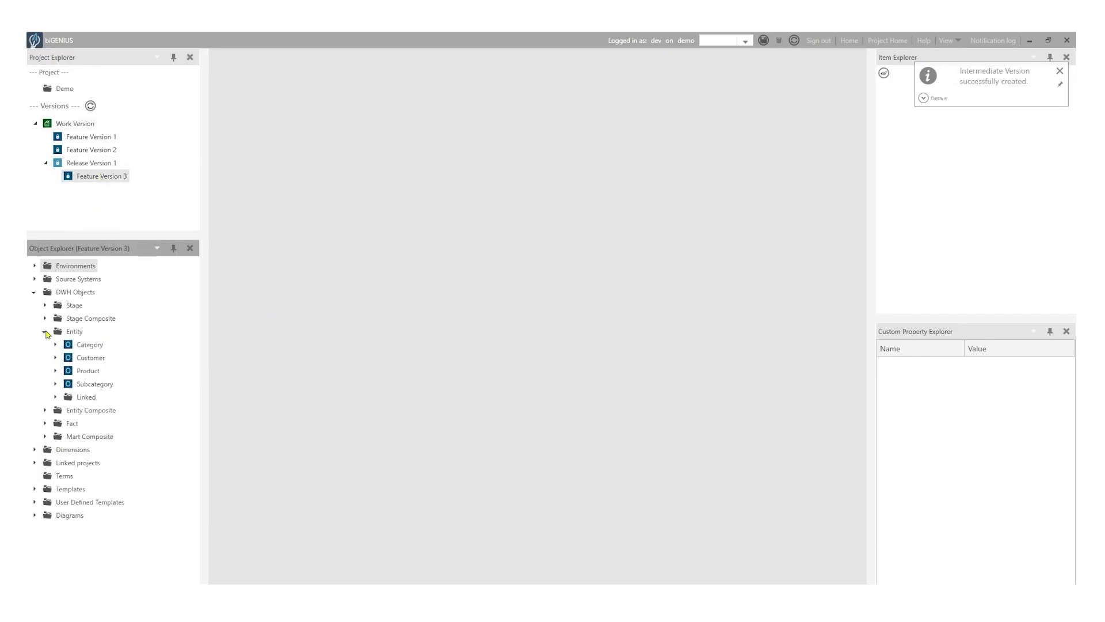
left_click(86, 346)
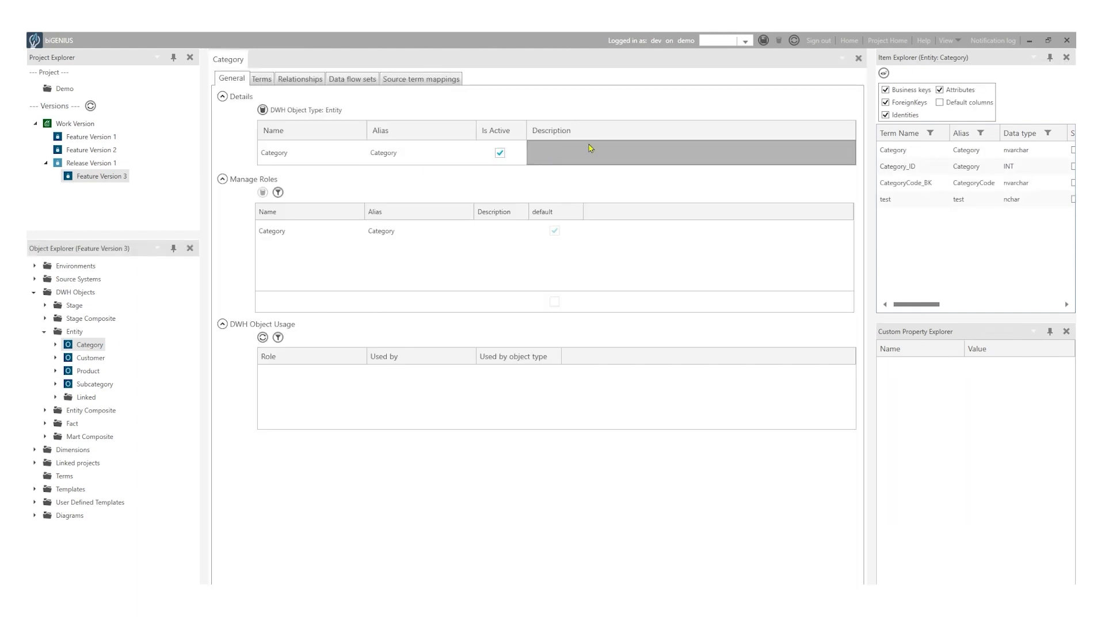
left_click(592, 151)
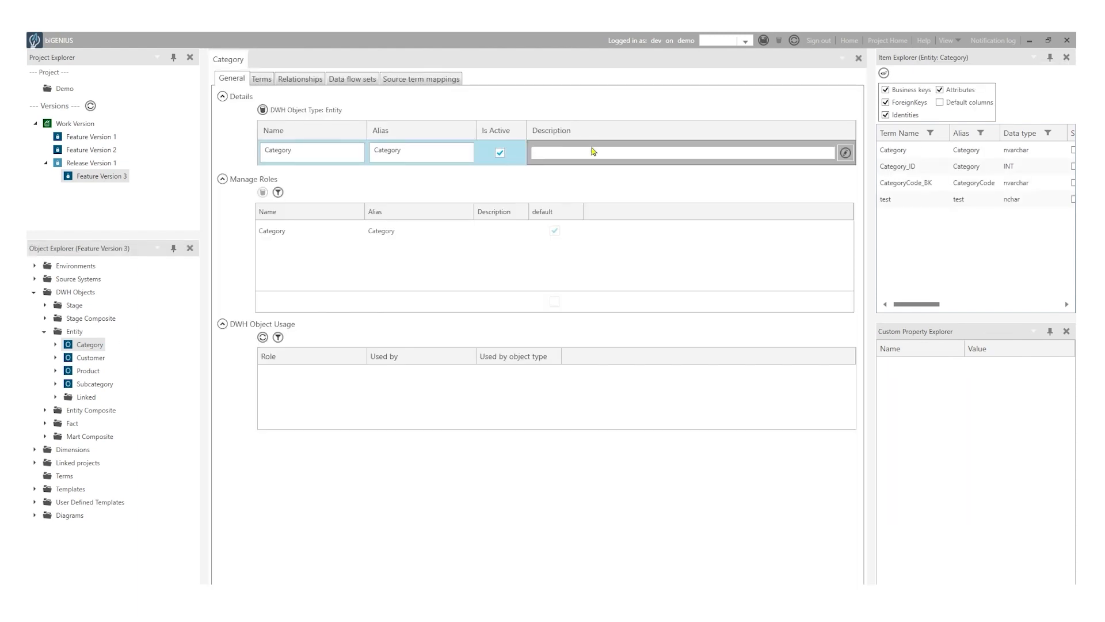
key("ctrl+s")
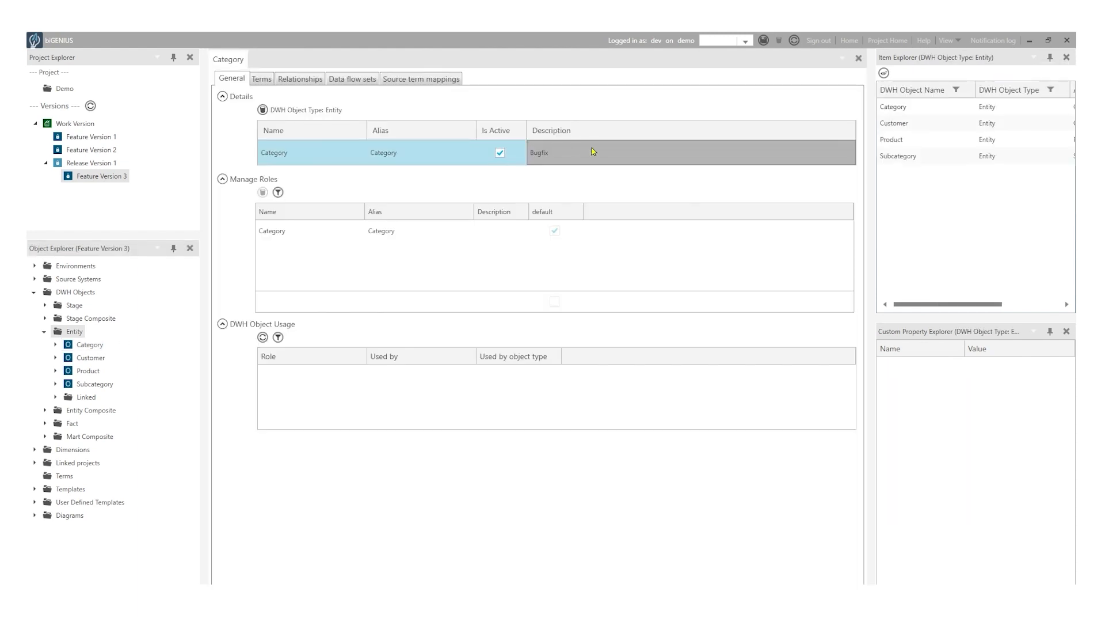
middle_click(229, 59)
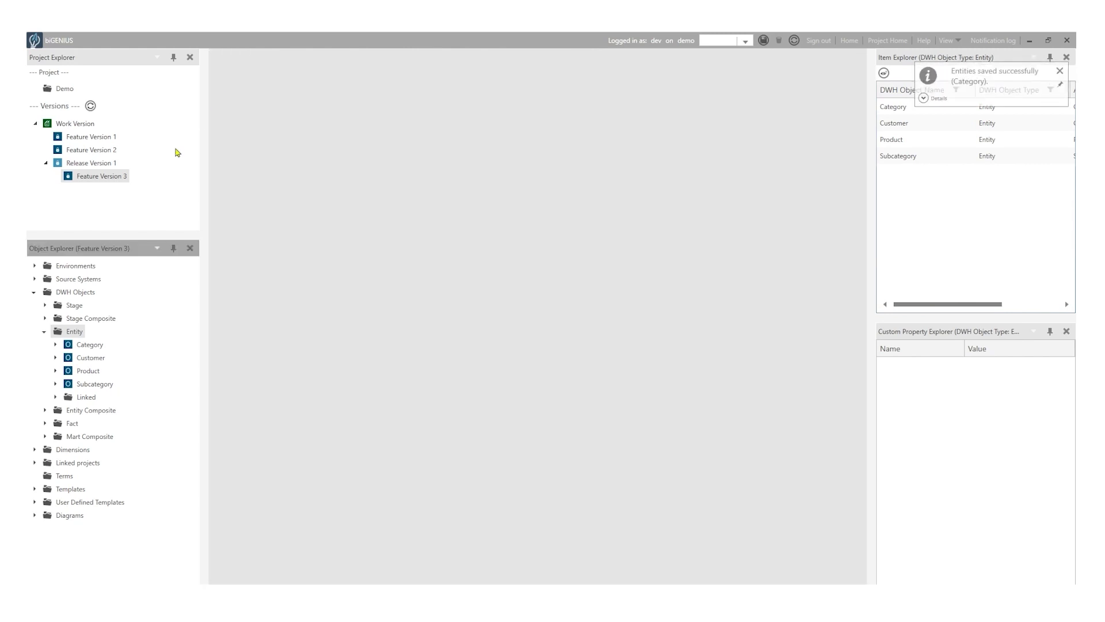
Merge Feature Version 3 into its parent Release Version 1, reviewing and including Category's description modification
right_click(109, 181)
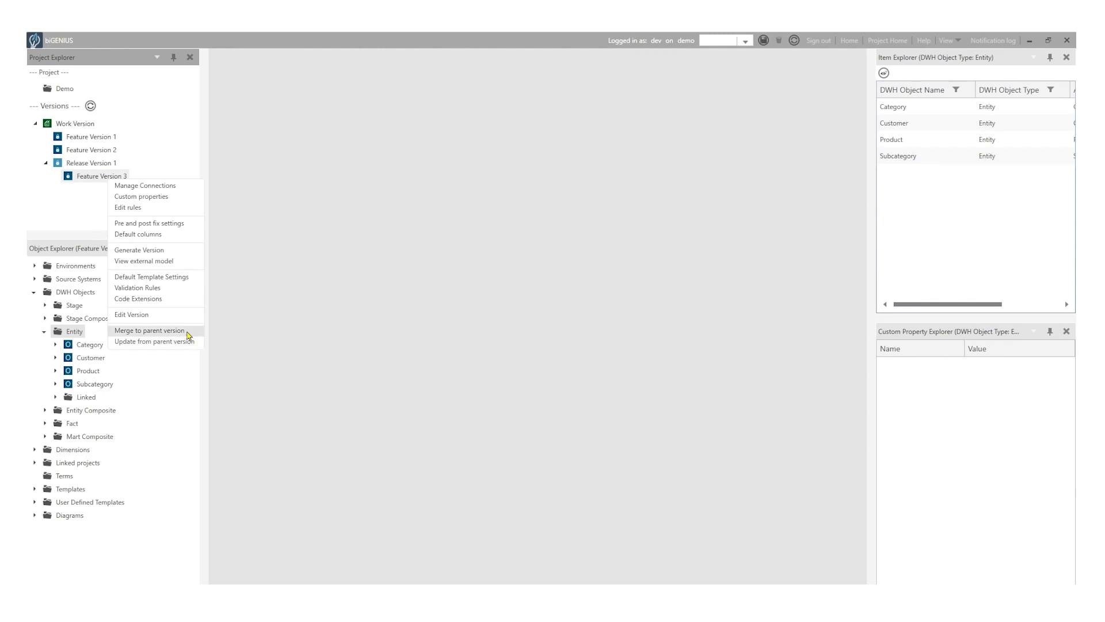
left_click(149, 331)
left_click(555, 192)
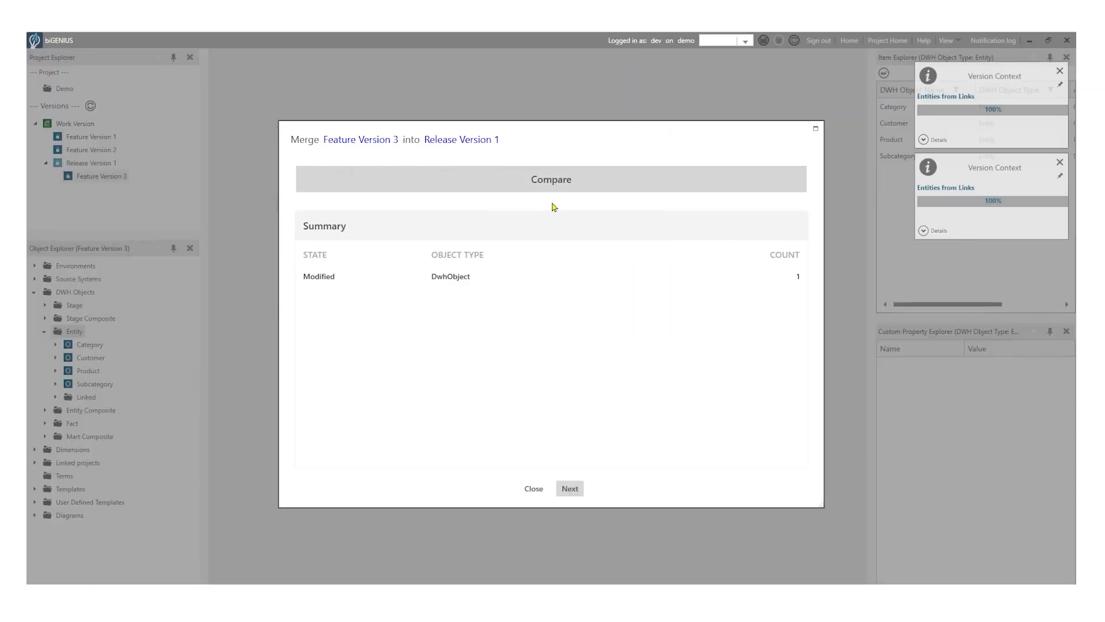
left_click(571, 490)
left_click(576, 492)
left_click(586, 494)
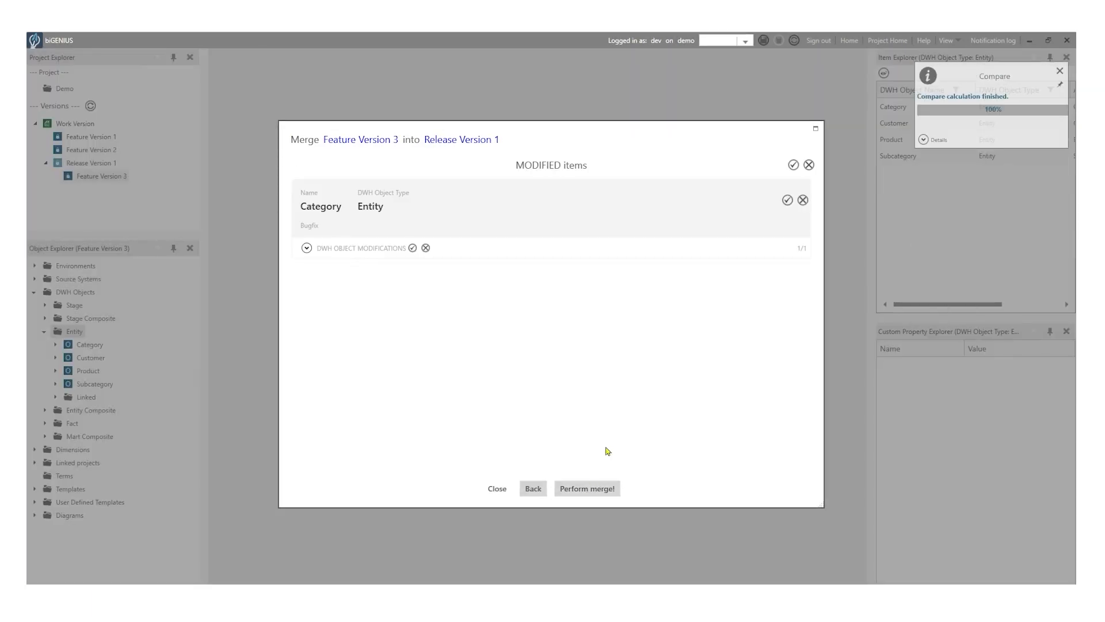
left_click(306, 248)
left_click(586, 488)
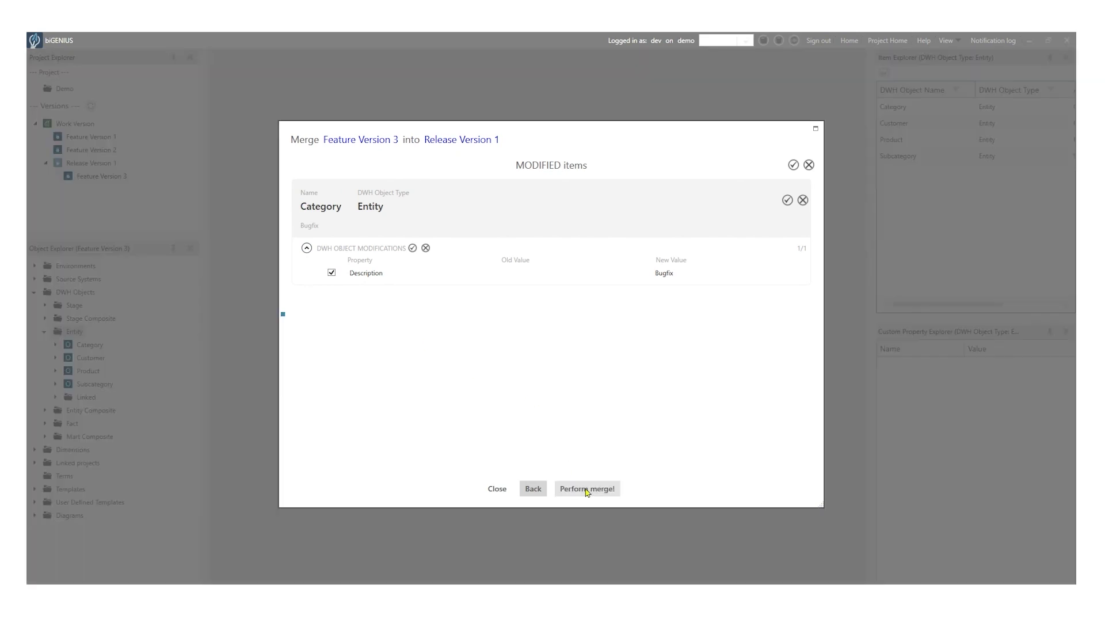
left_click(497, 489)
Locate the Category entity in Release Version 1 to view its details
left_click(81, 166)
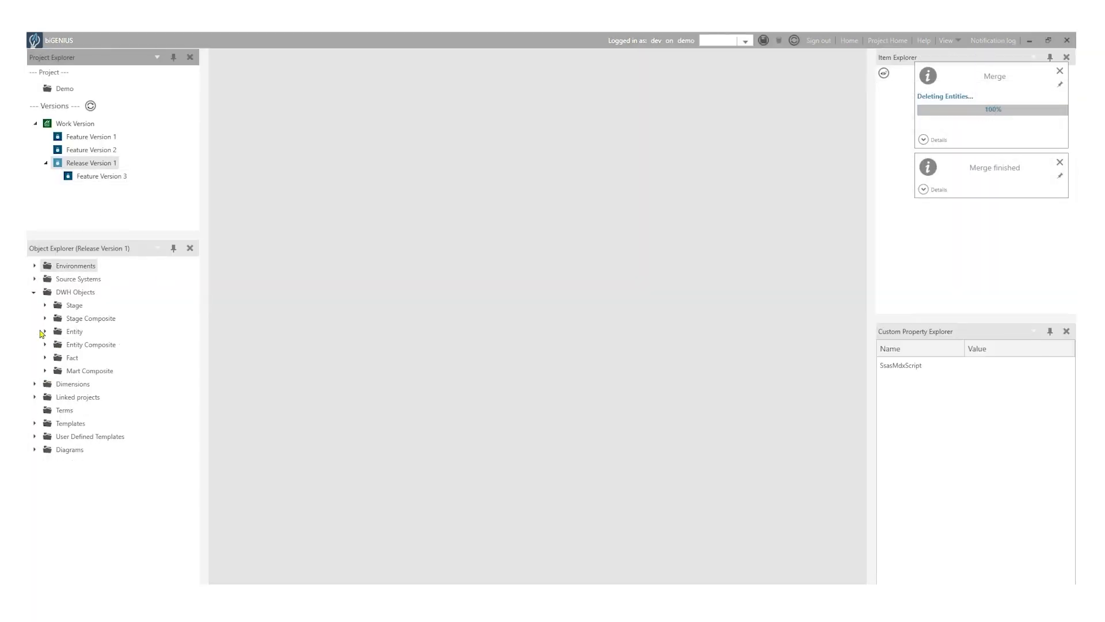
left_click(44, 332)
left_click(84, 347)
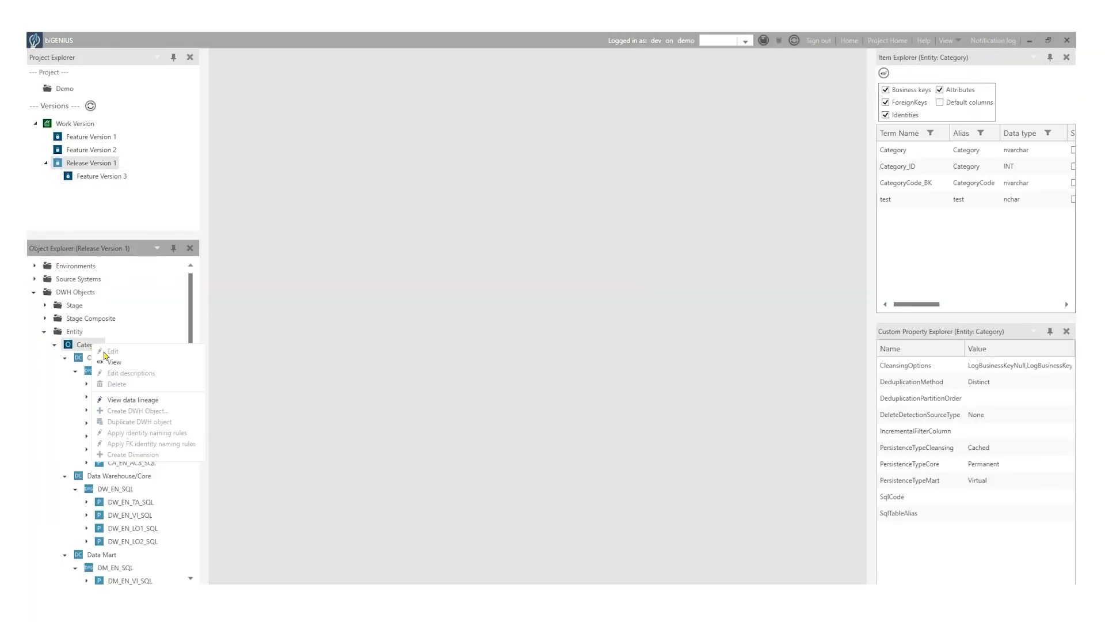